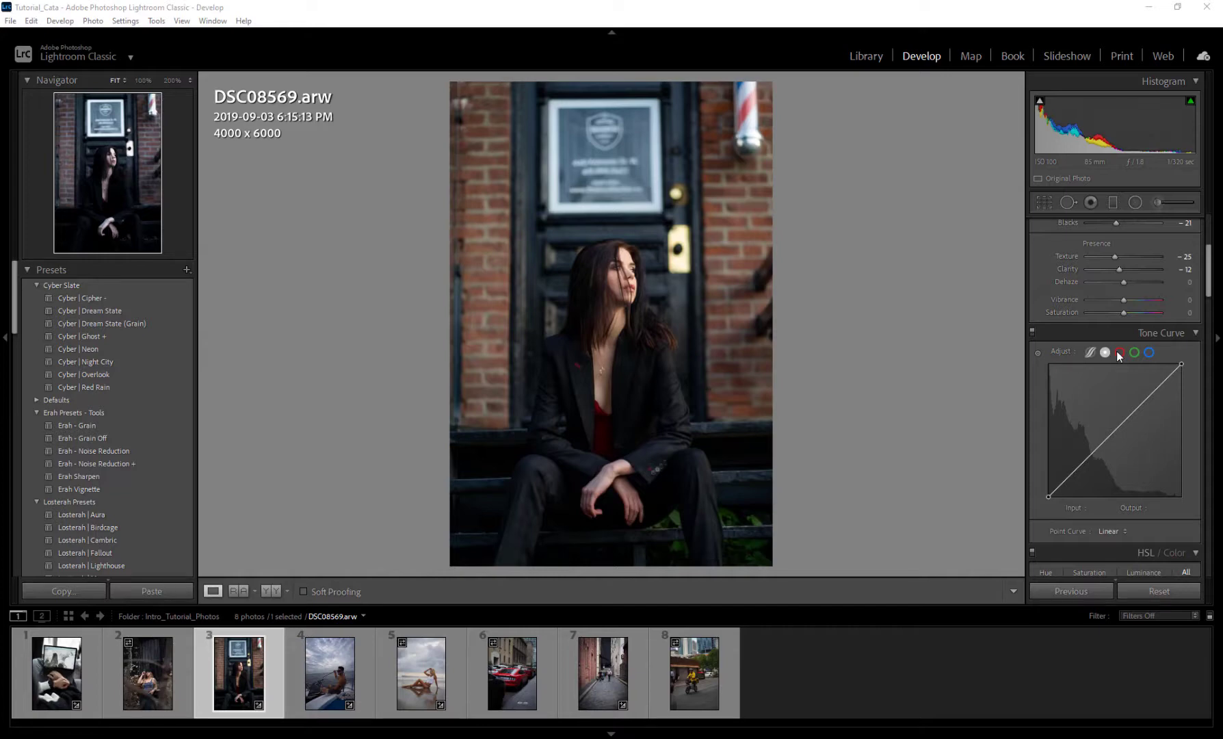
Try lowering the dark part of the point curve to input 74, output 61, and undo that curve change.
scroll(1194, 385, down, 3)
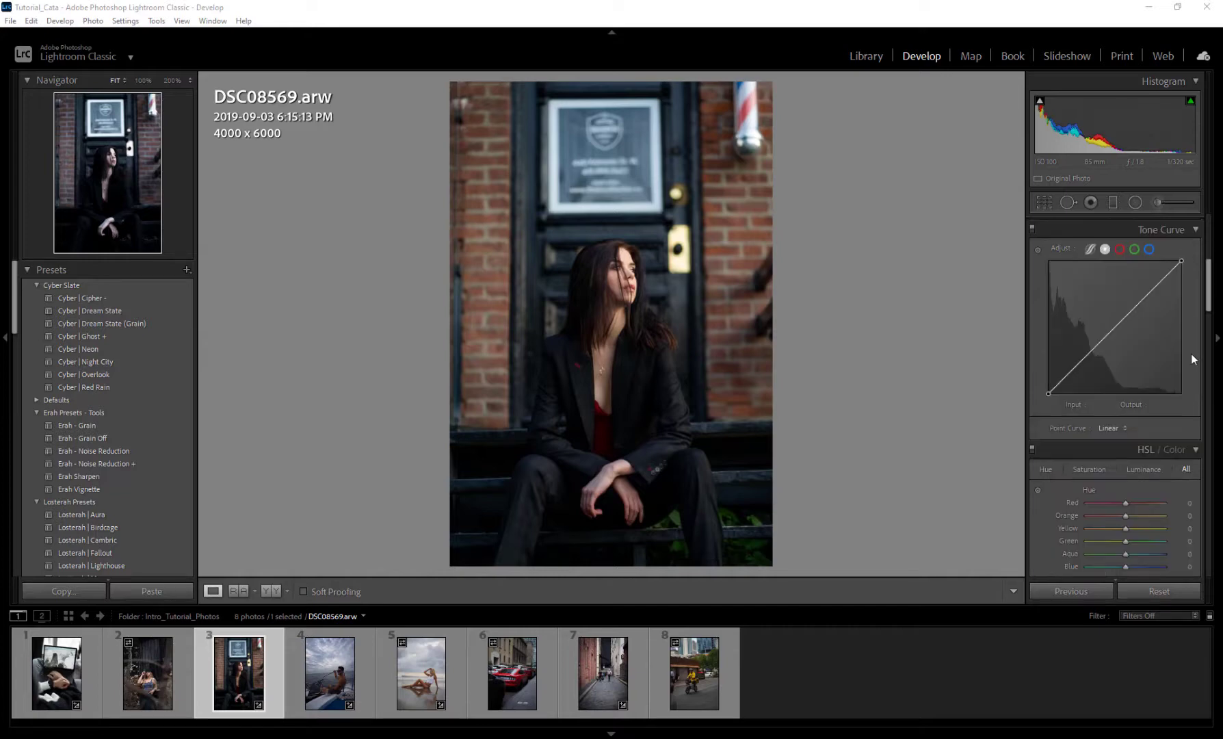
scroll(1191, 354, up, 3)
drag(1210, 280, 1211, 292)
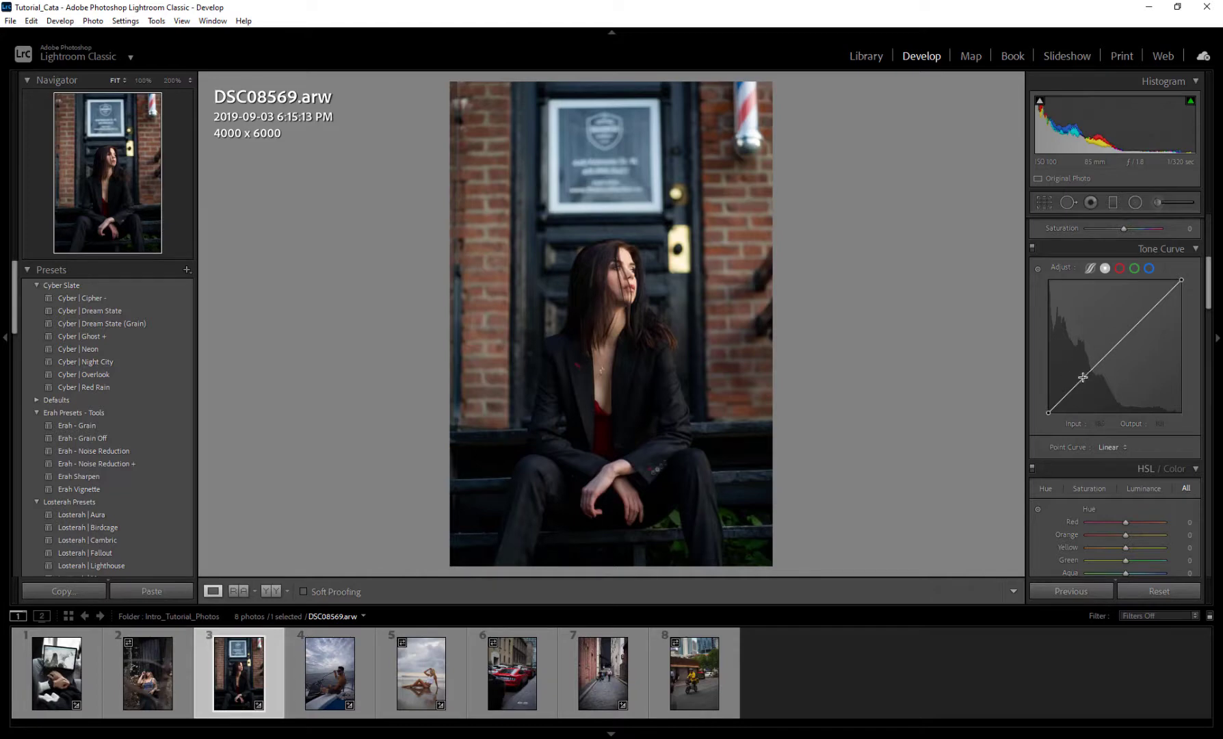
drag(1087, 374, 1088, 381)
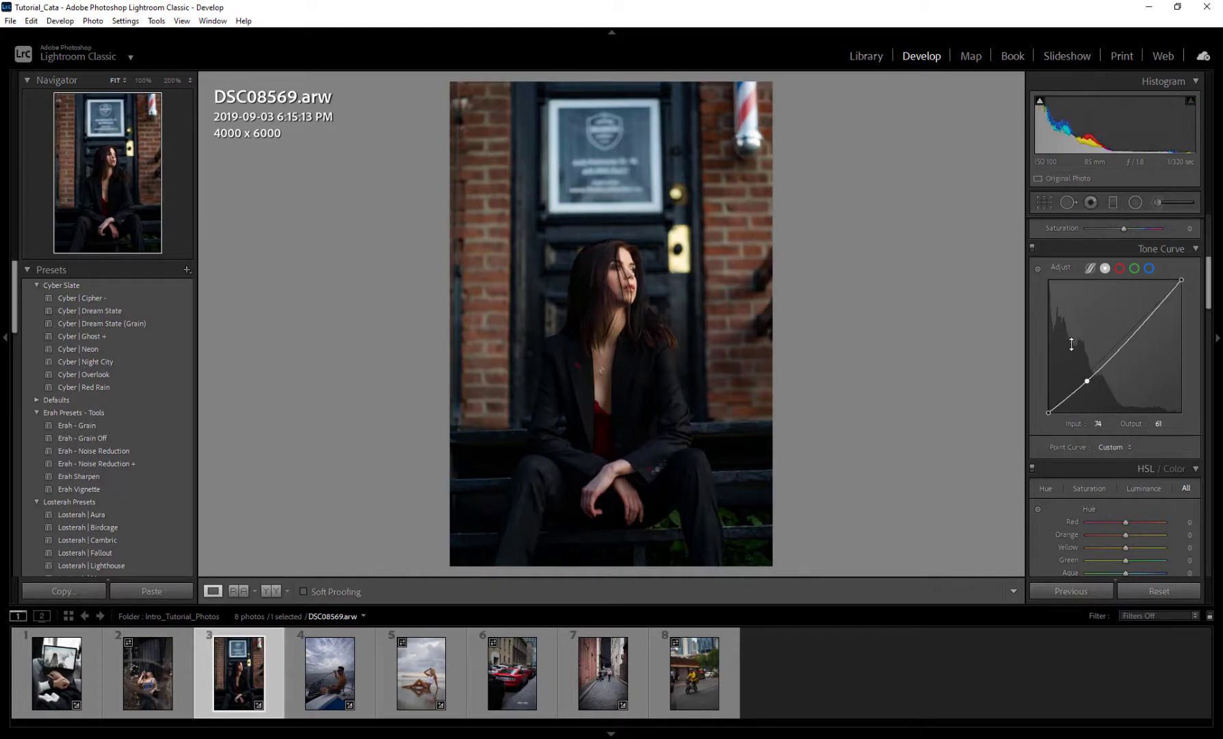
key(ctrl+z)
Try different Highlights values, including -88 and +42, with Shadows at +75, and undo all these tone changes.
scroll(1054, 287, up, 3)
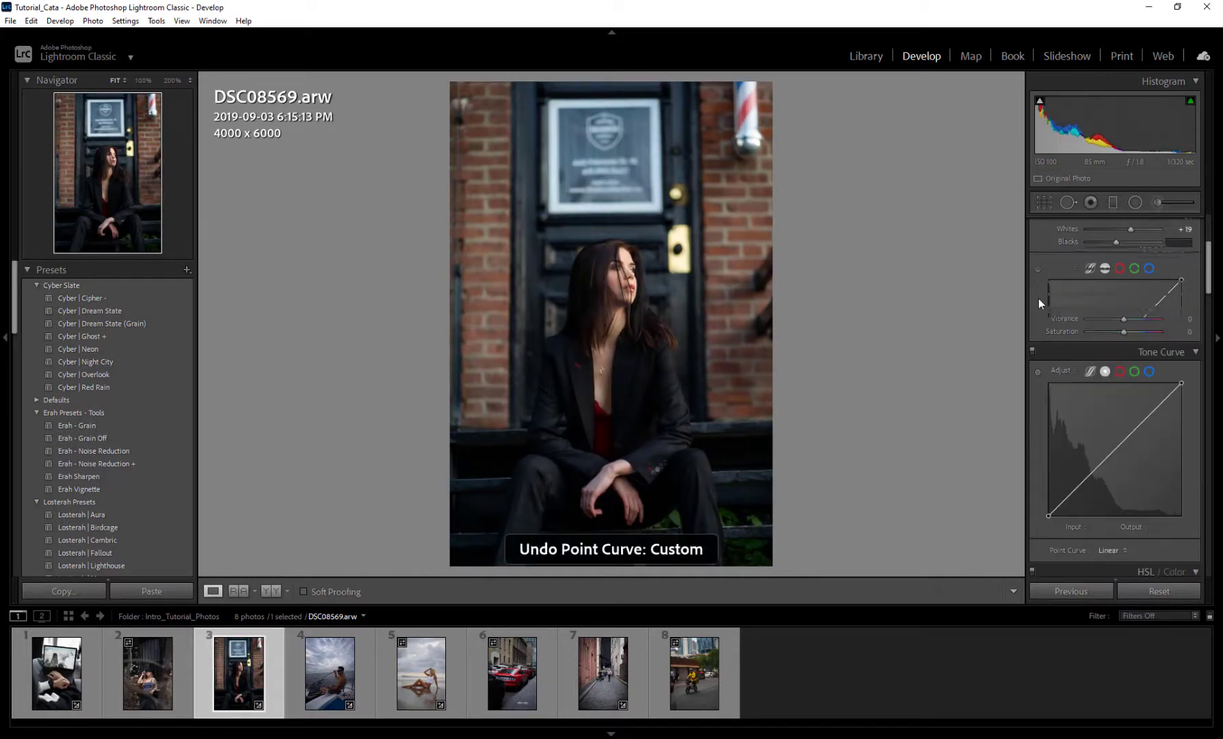
scroll(1080, 293, up, 3)
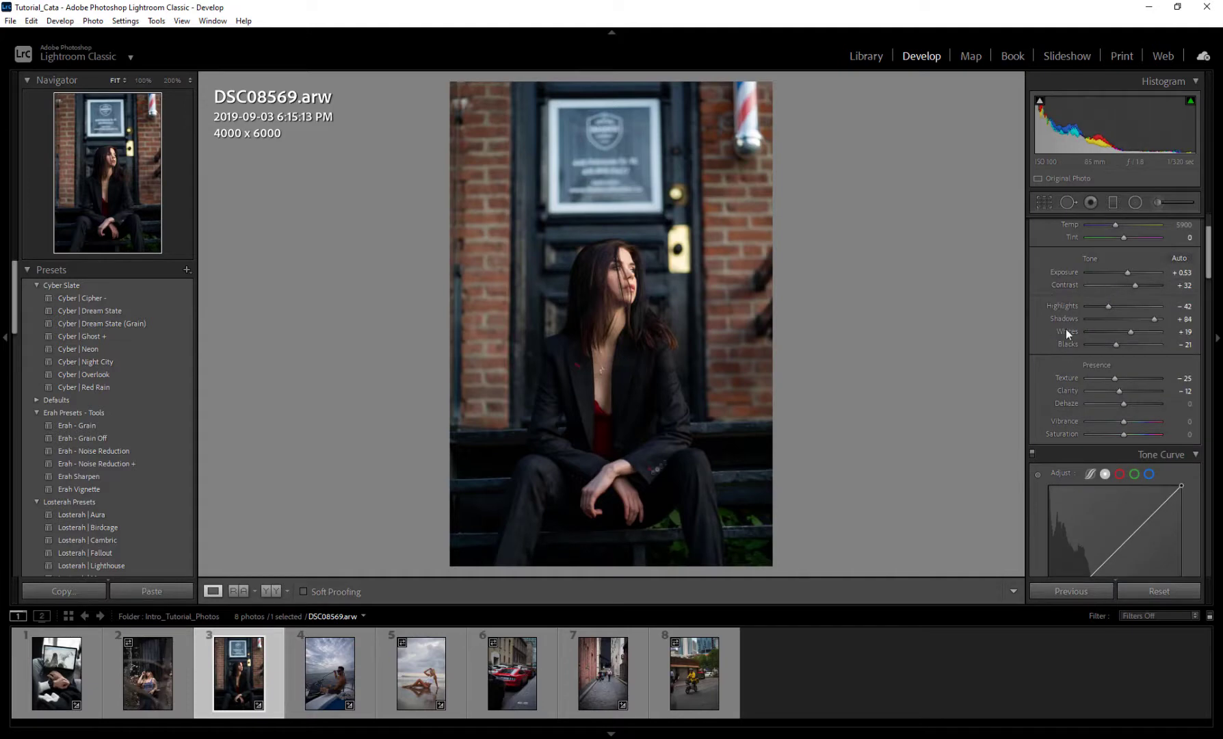
drag(1208, 265, 1208, 273)
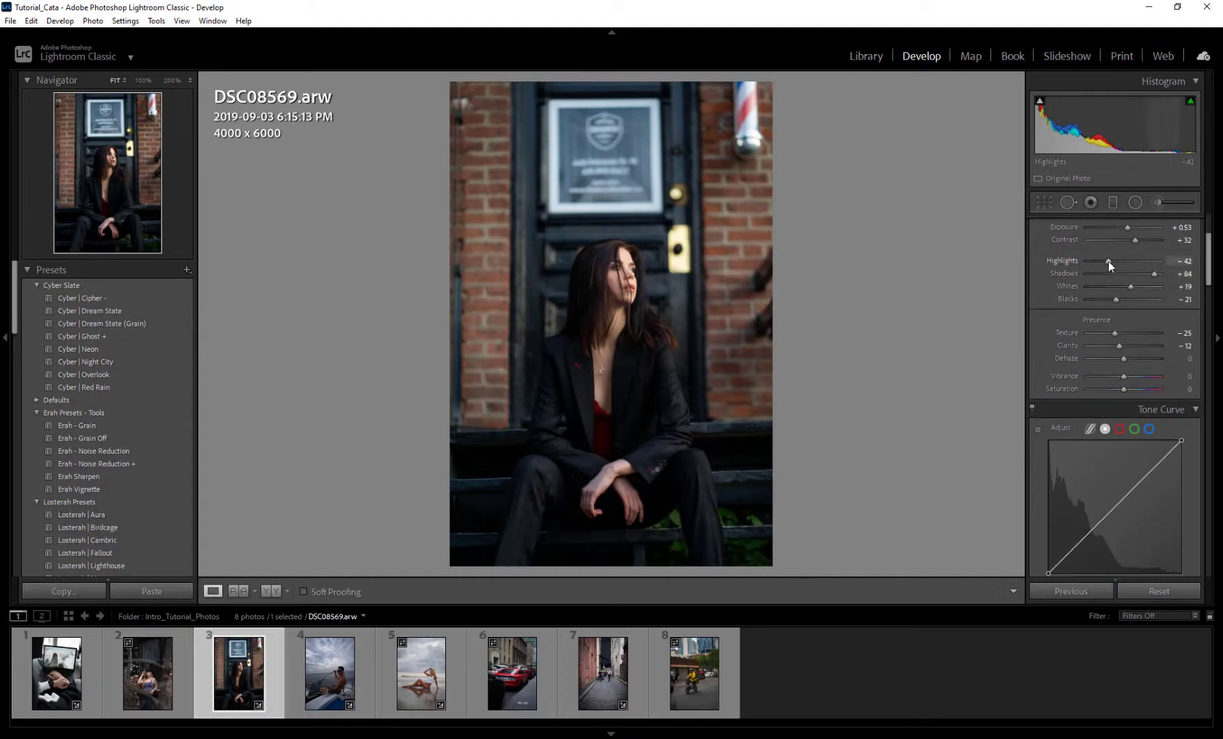
drag(1109, 261, 1140, 264)
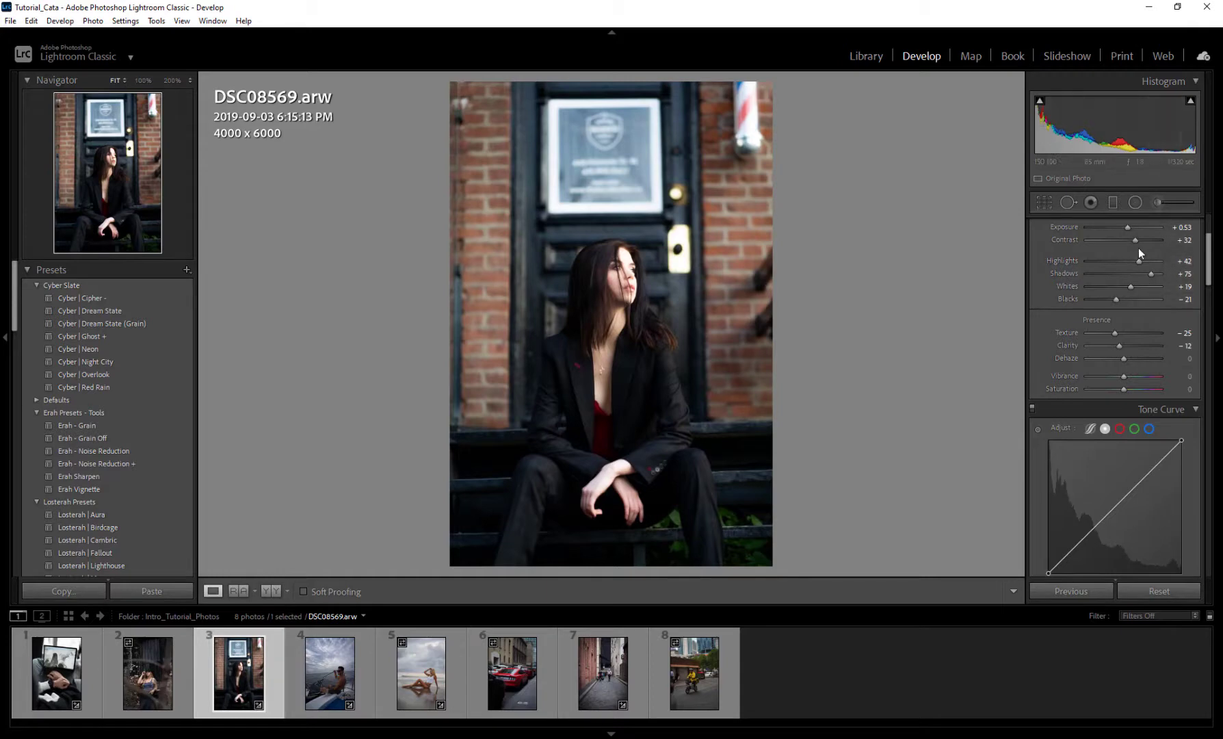
key(ctrl+z)
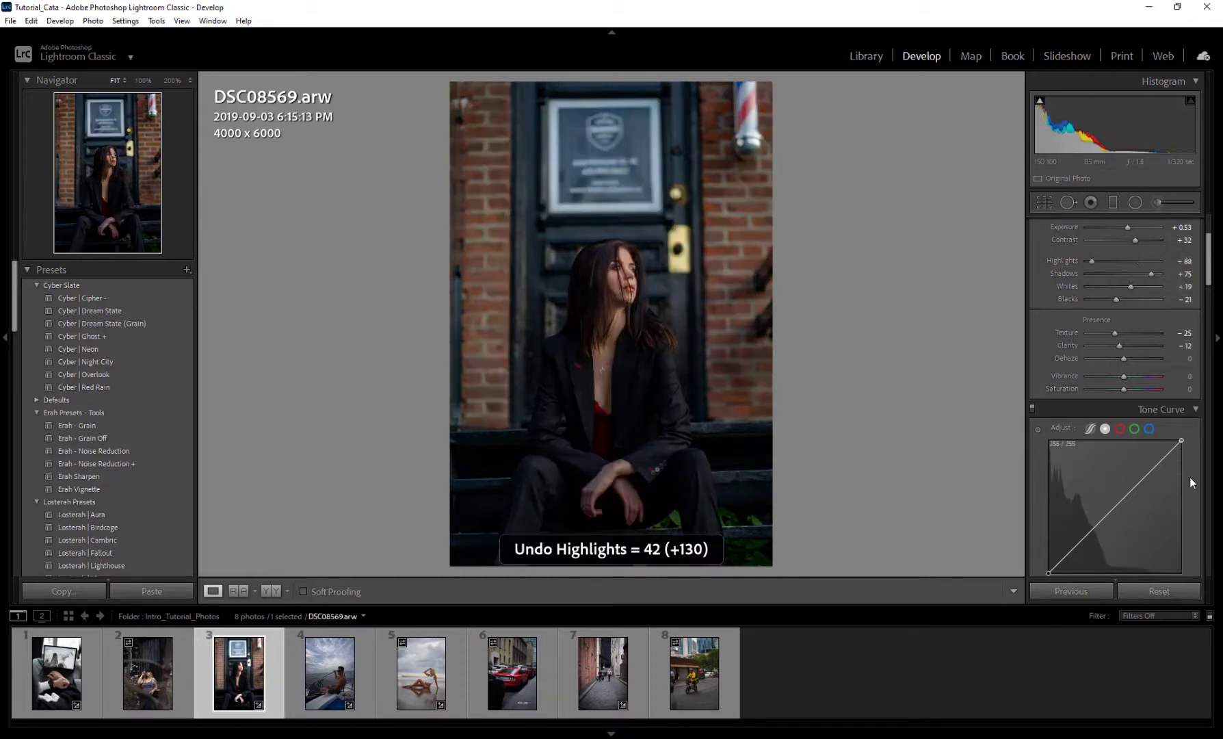
key(ctrl+z)
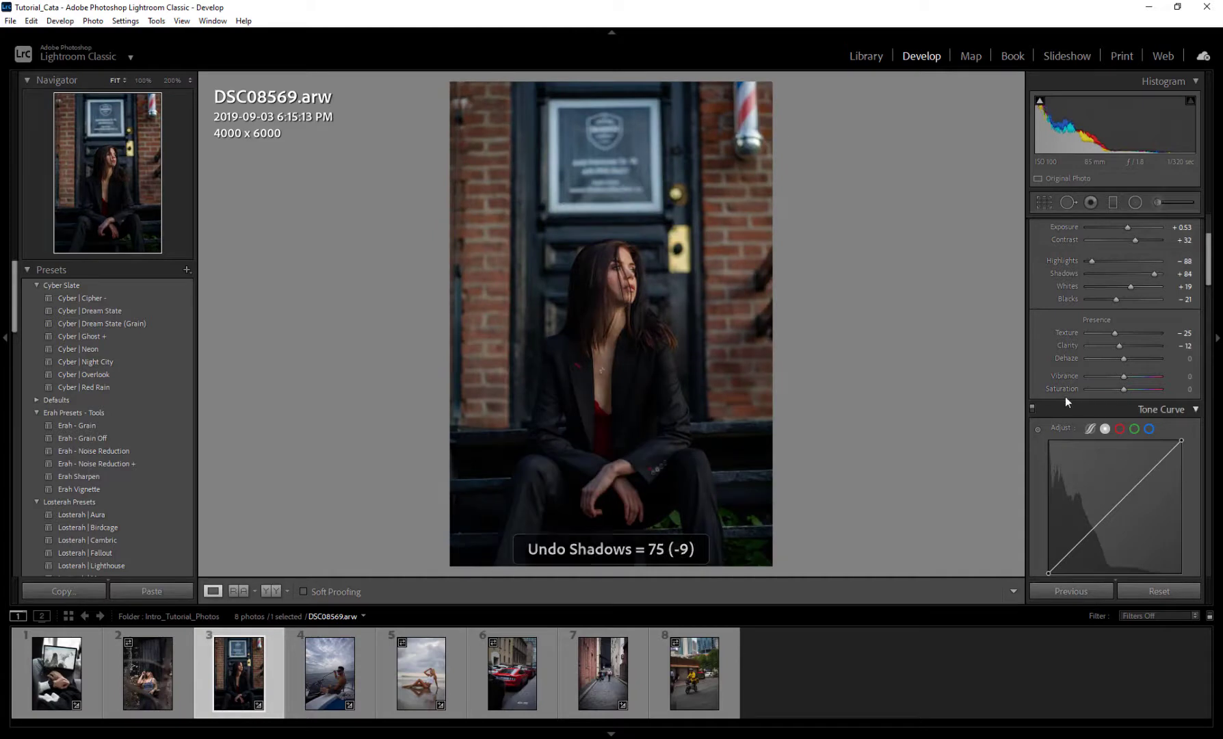
key(ctrl+z)
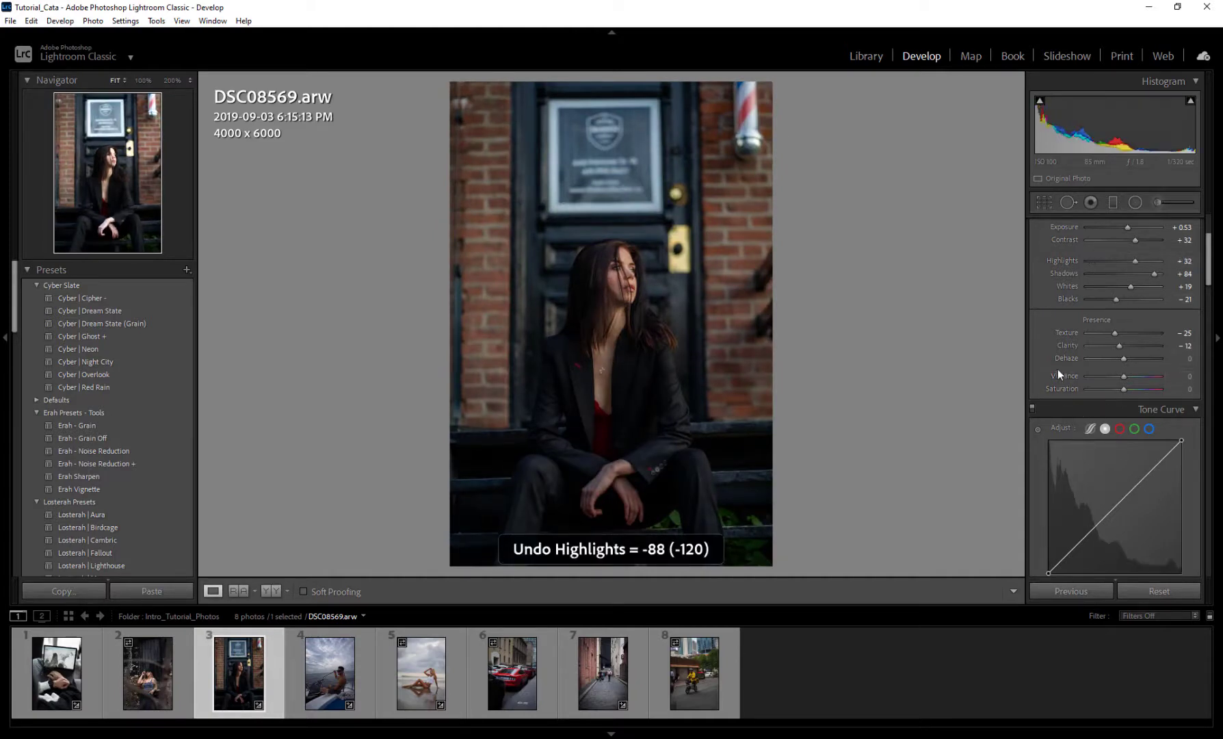
key(ctrl+z)
Try lowering the tone curve's midpoint to input 137, output 121, with extra anchor points along the highlights and shadows.
scroll(1060, 339, down, 3)
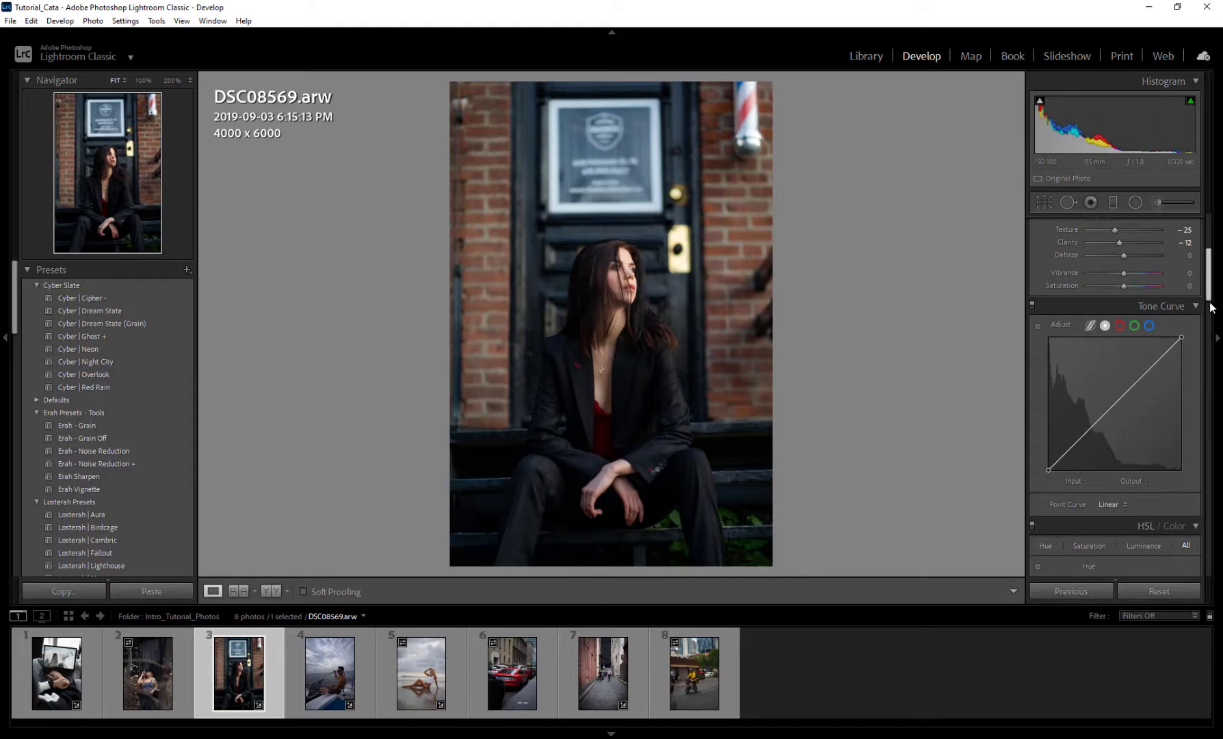
drag(1210, 296, 1209, 300)
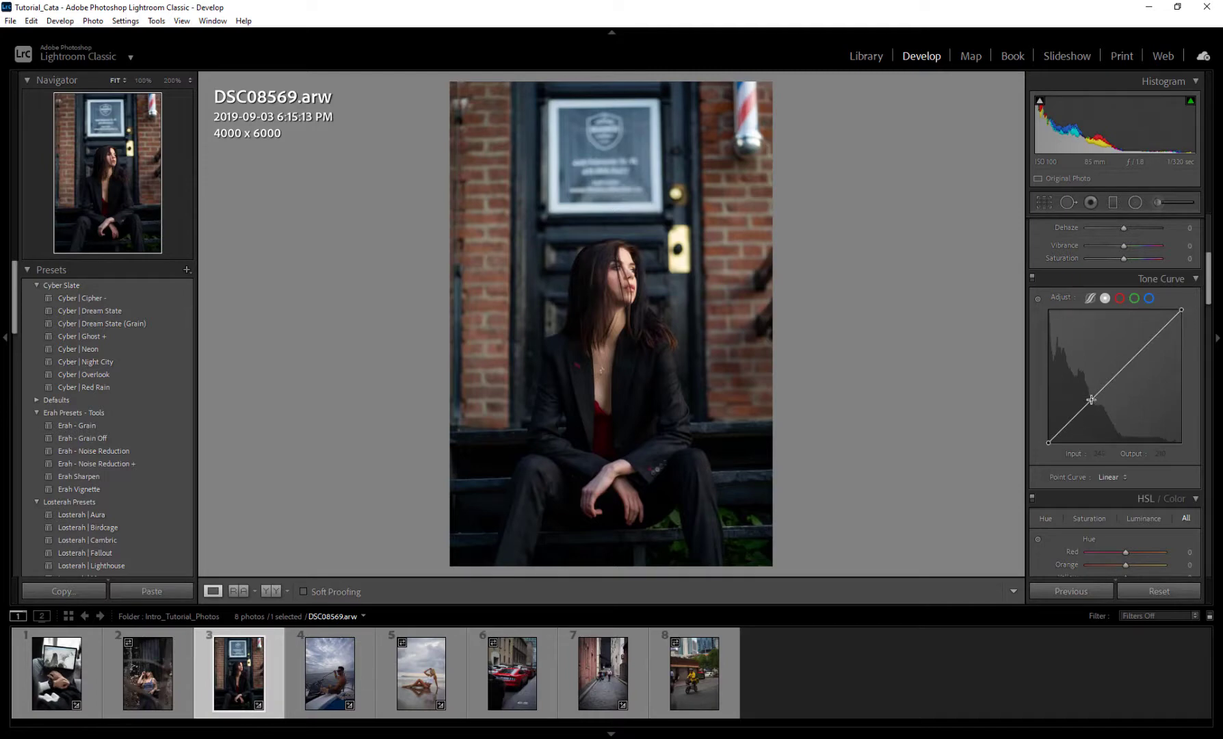
drag(1114, 375, 1122, 381)
click(1145, 354)
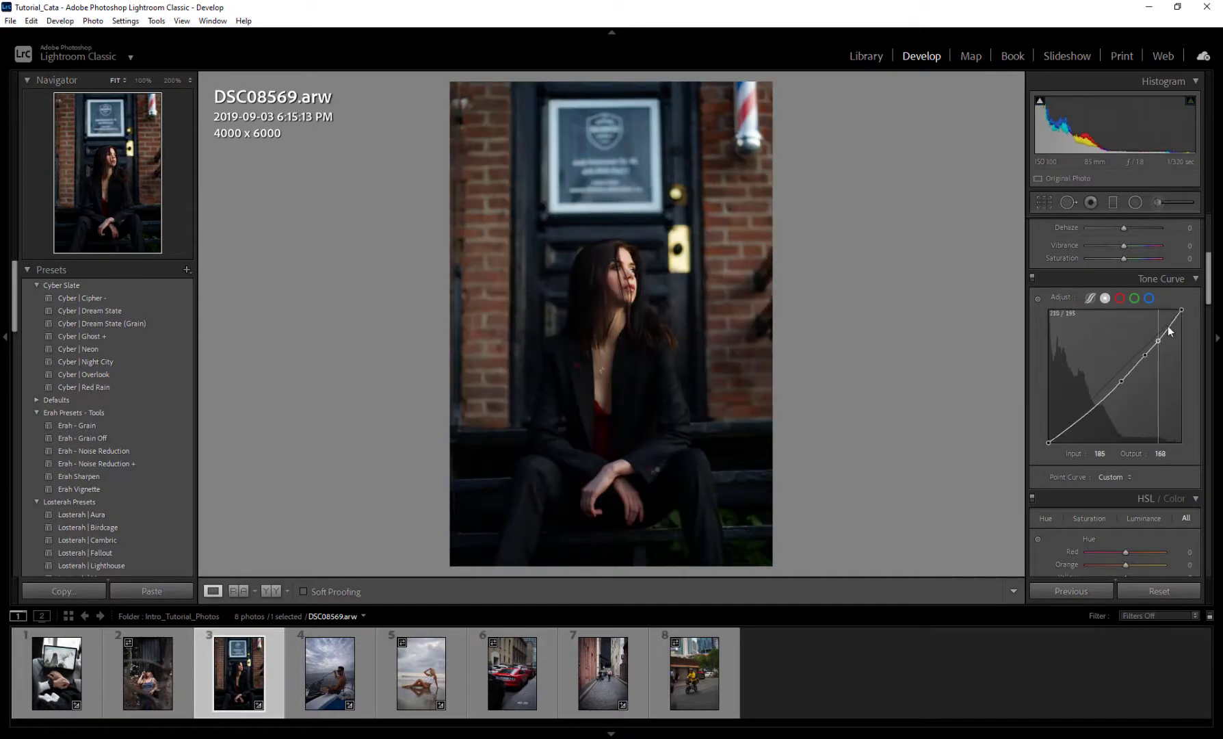
click(1156, 340)
click(1170, 323)
click(1096, 401)
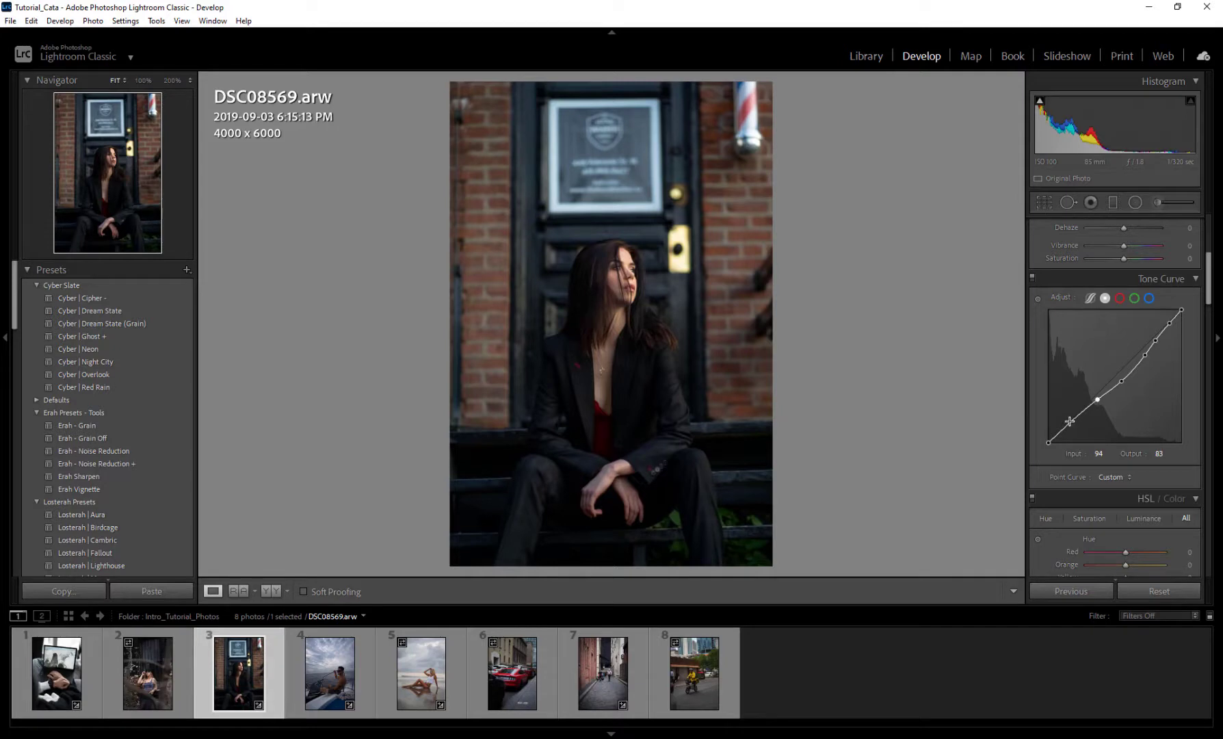
click(1070, 422)
mouse_move(1121, 380)
mouse_down()
mouse_move(1126, 389)
mouse_move(1118, 381)
mouse_up()
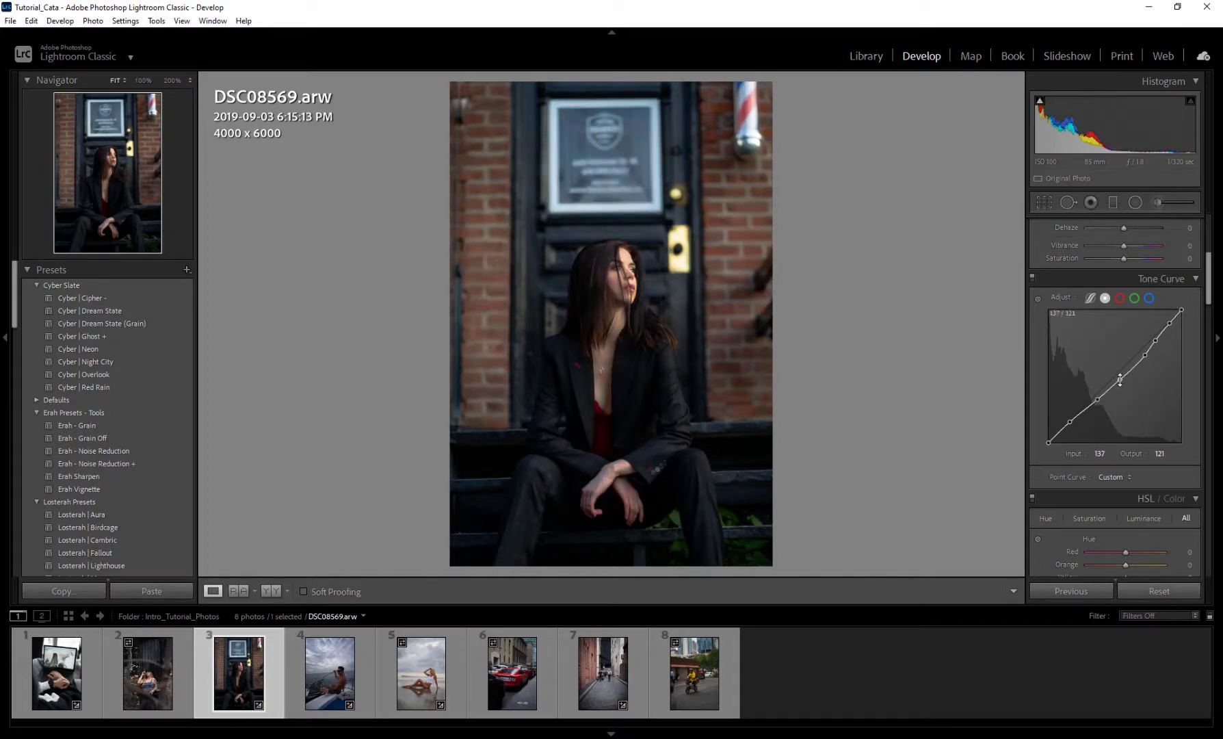
Remove all the added anchor points from the tone curve to make it linear again.
double_click(1119, 380)
double_click(1145, 354)
double_click(1169, 322)
double_click(1098, 400)
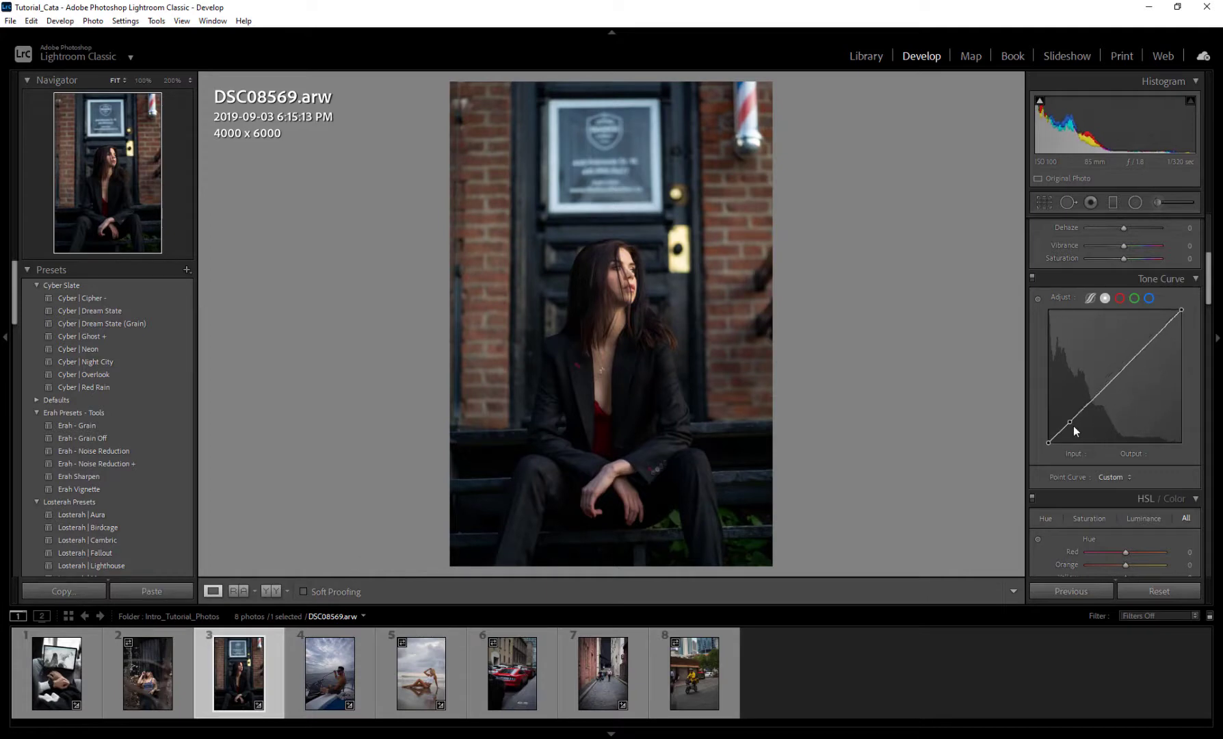
double_click(1069, 422)
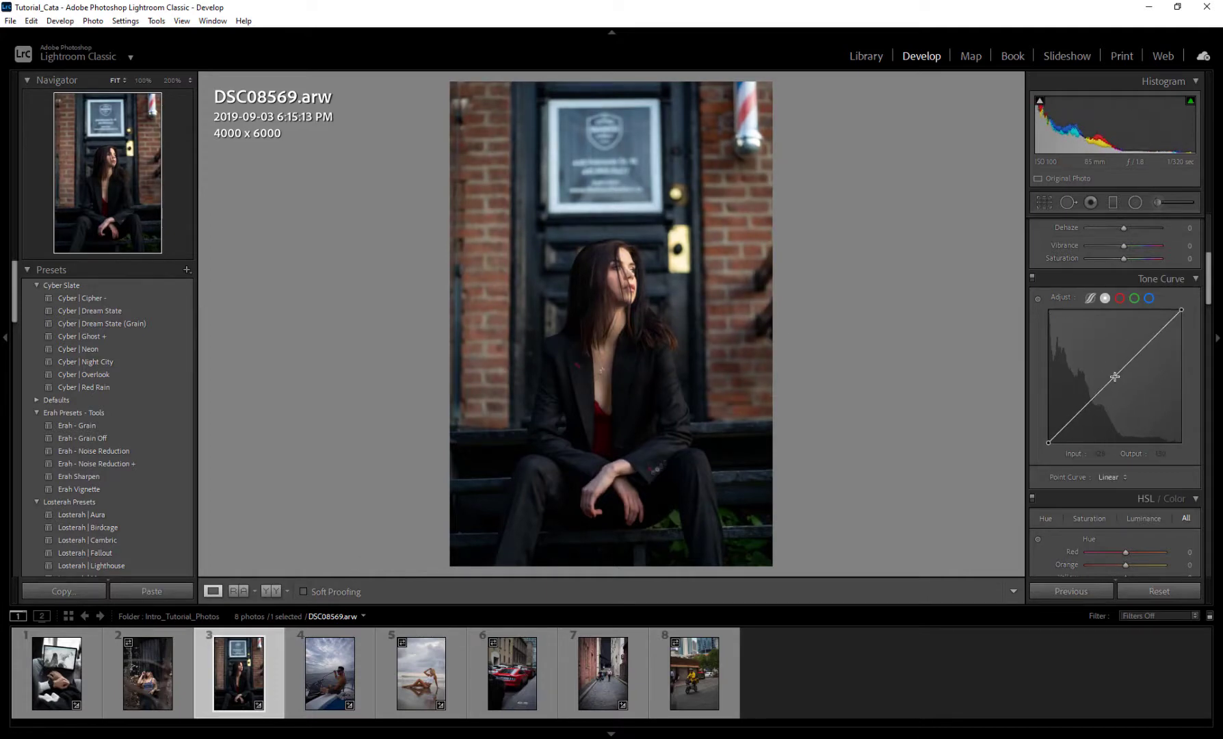
Shape an S-curve with a midpoint anchor at 129/127, a raised highlight point and a shadow point lowered to input 65, output 40.
click(1115, 375)
drag(1152, 341, 1148, 332)
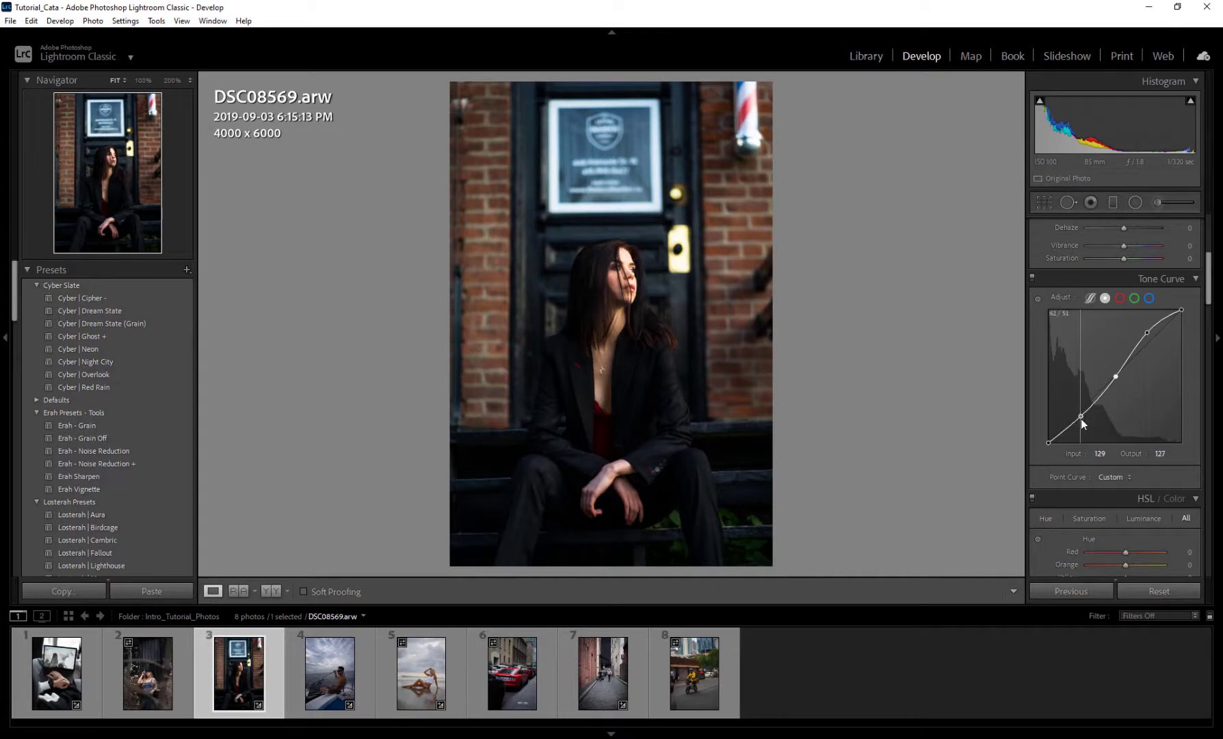
drag(1081, 417, 1082, 421)
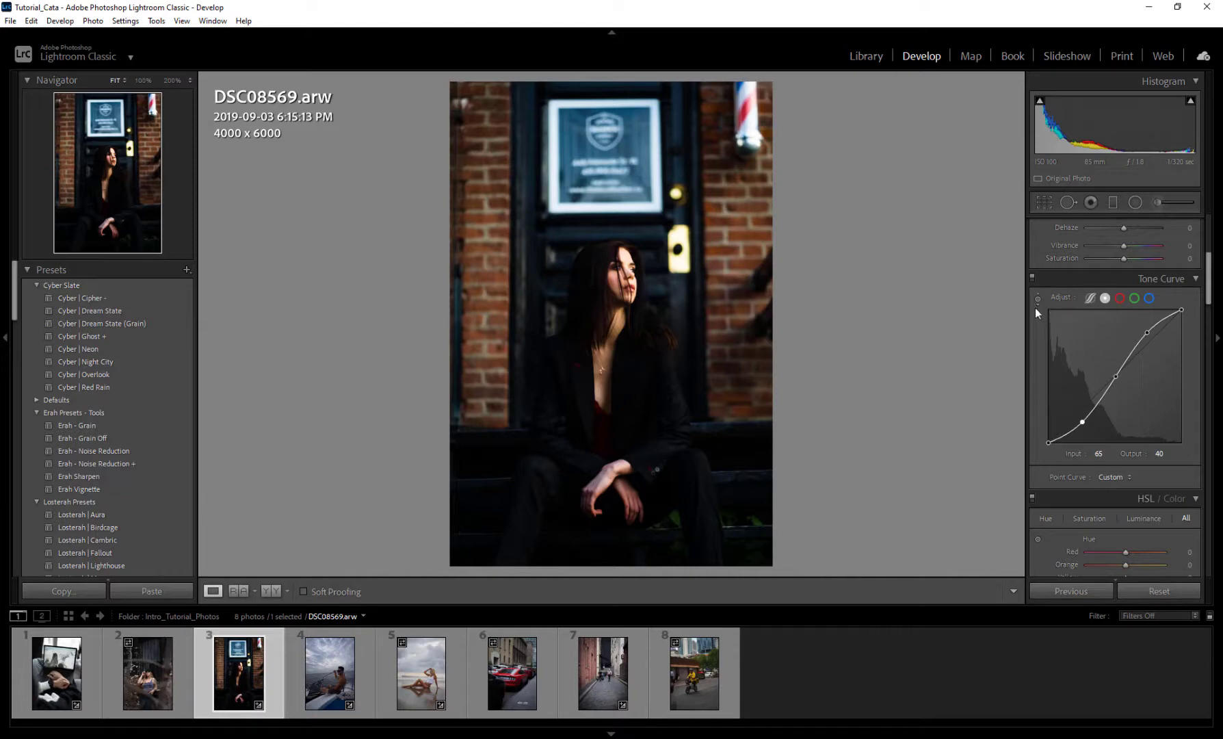
Set Exposure to +0.88, Shadows to +91 and Highlights to -60 to compensate for the stronger contrast.
scroll(1037, 352, up, 3)
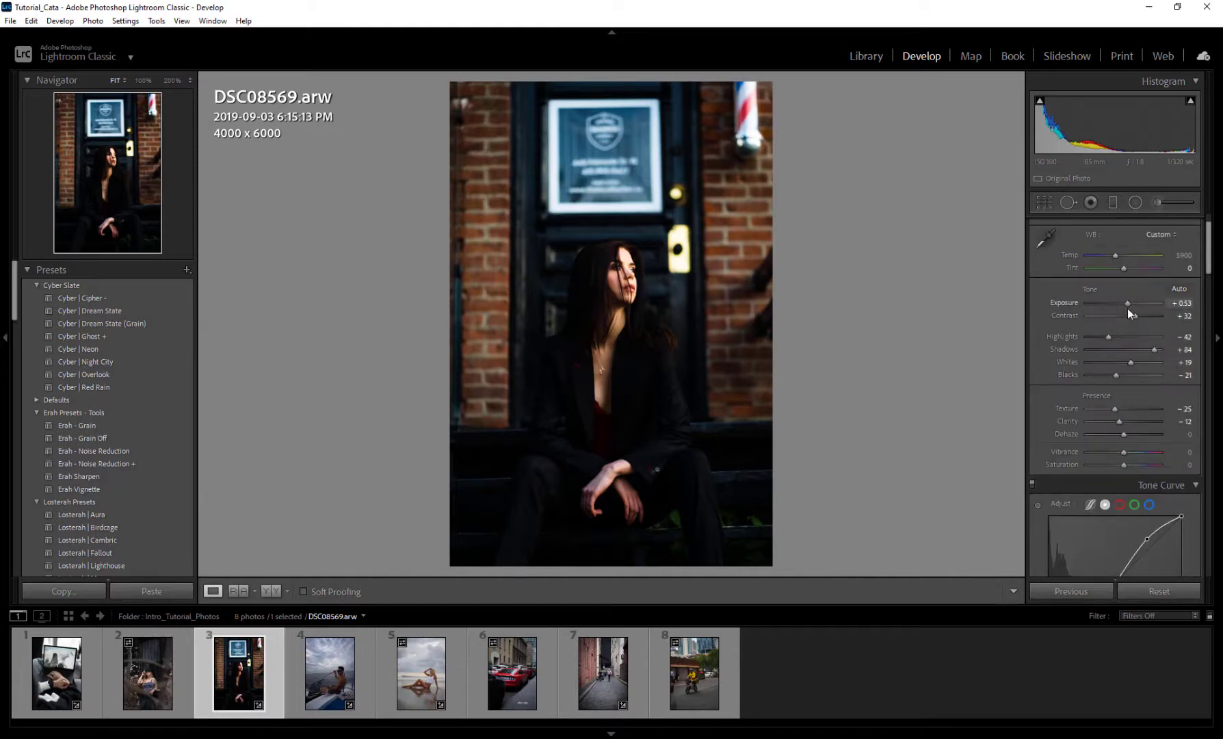
drag(1128, 301, 1131, 301)
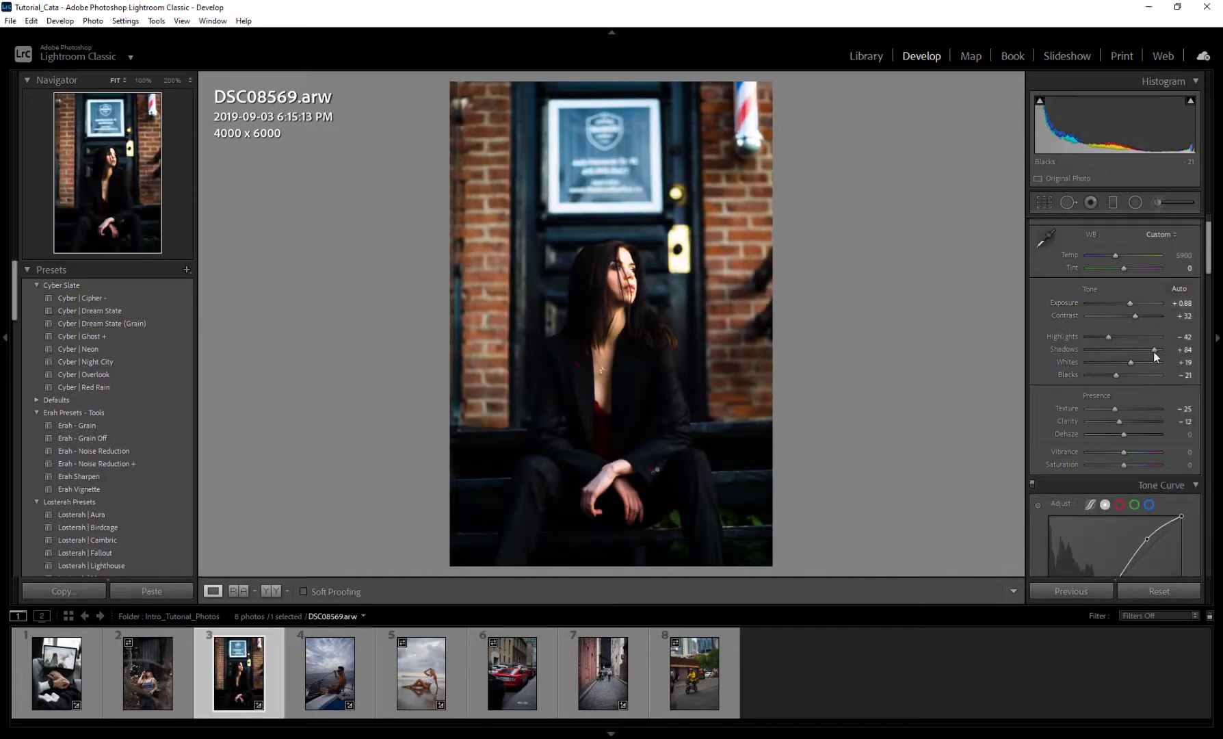
drag(1154, 349, 1102, 337)
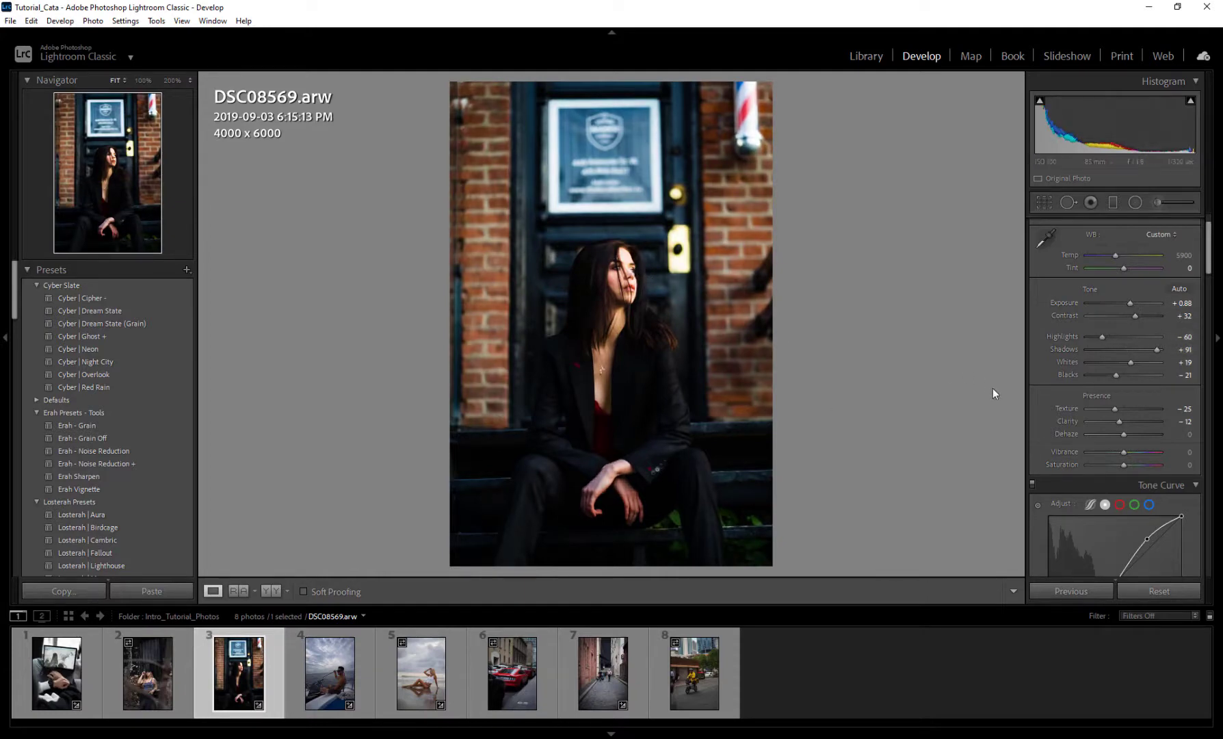
Try the tone curve's black point at output 24 and back at 0, and settle it at output 20.
scroll(1042, 385, down, 2)
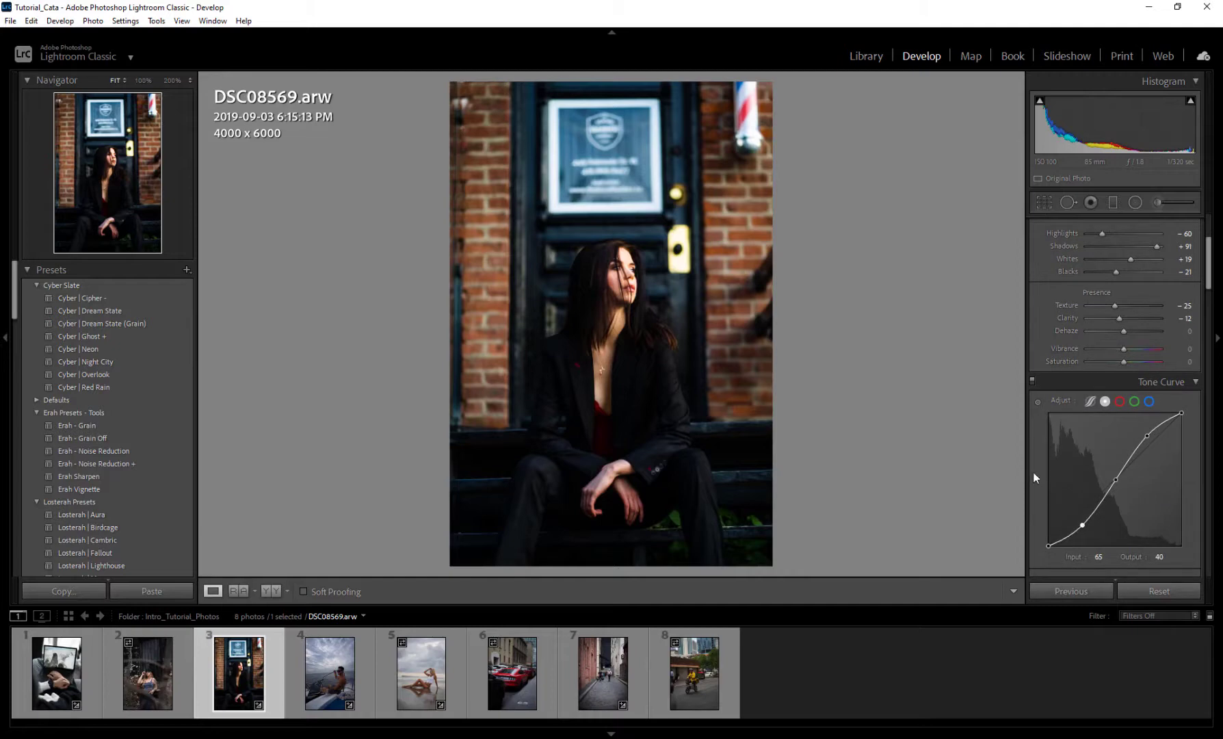
scroll(1207, 271, down, 1)
scroll(1207, 272, down, 1)
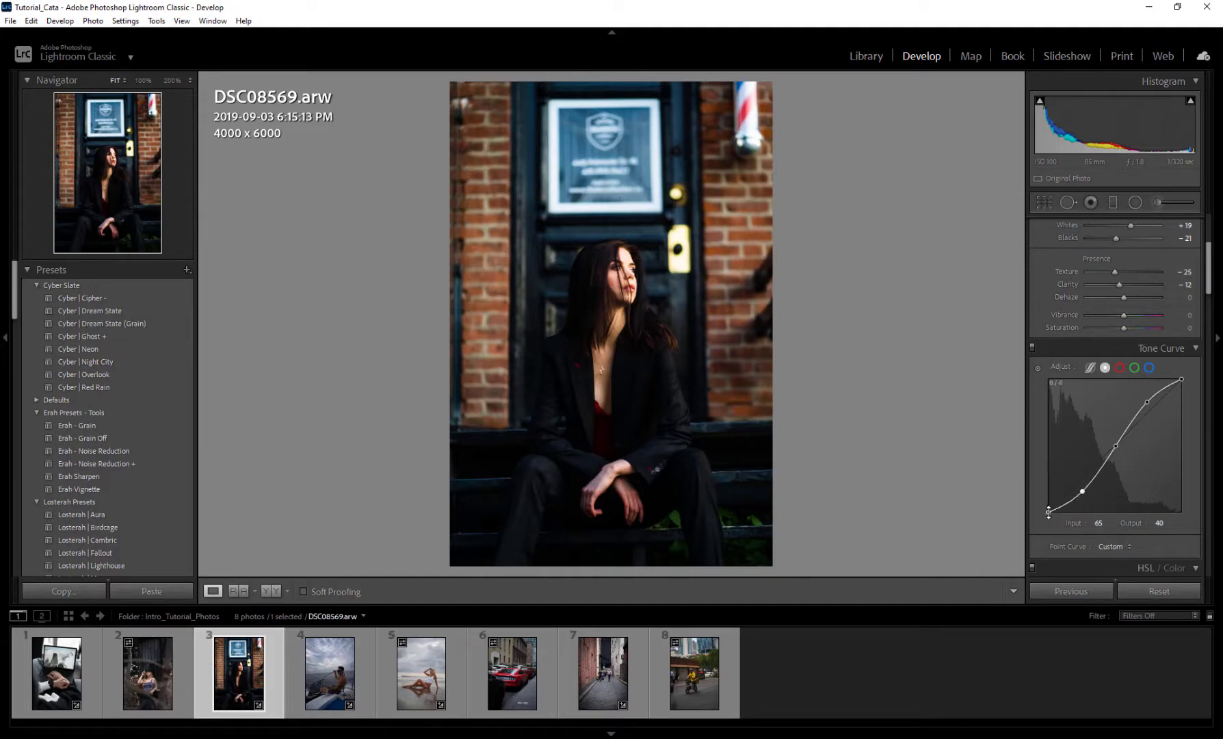
drag(1049, 511, 1048, 499)
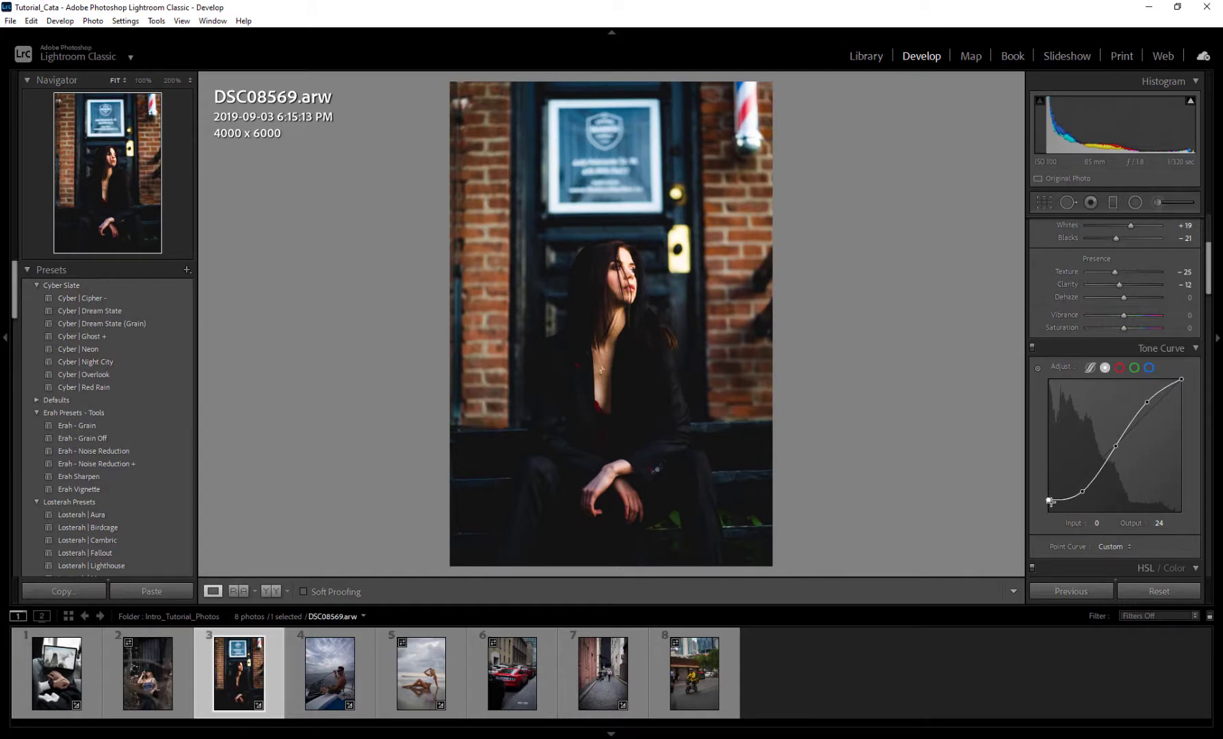
drag(1048, 498, 1043, 514)
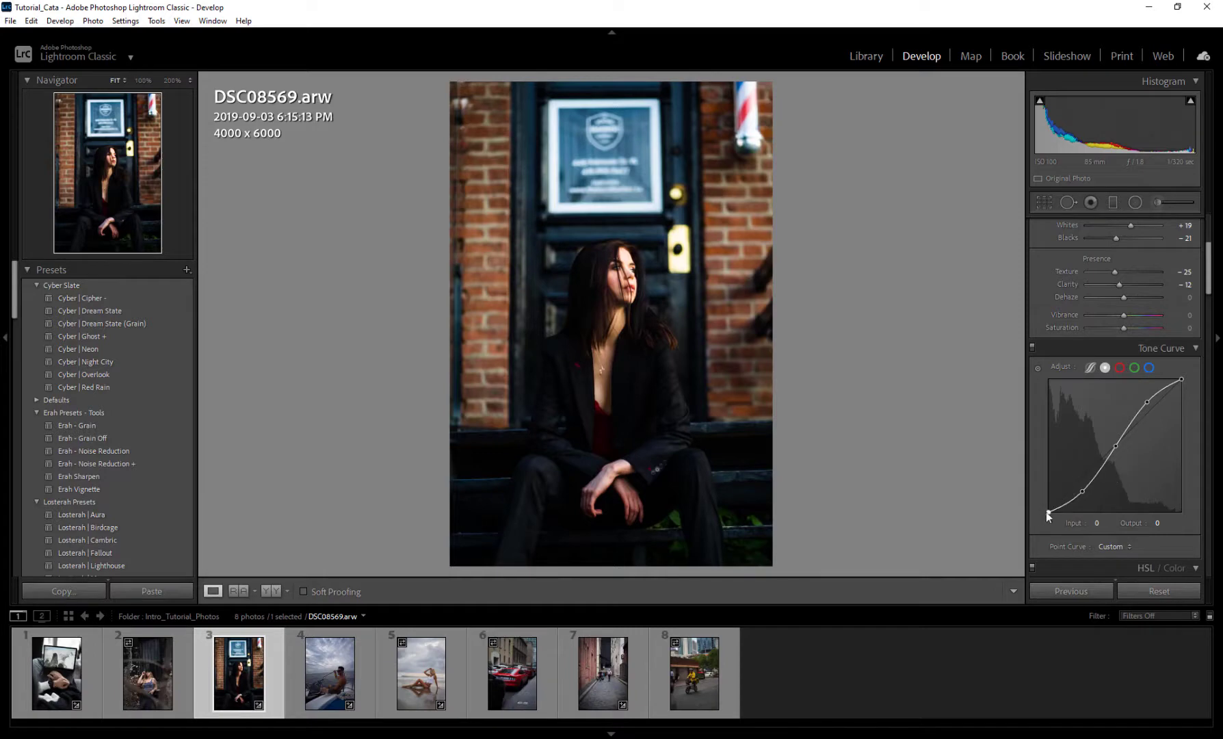
drag(1048, 512, 1042, 503)
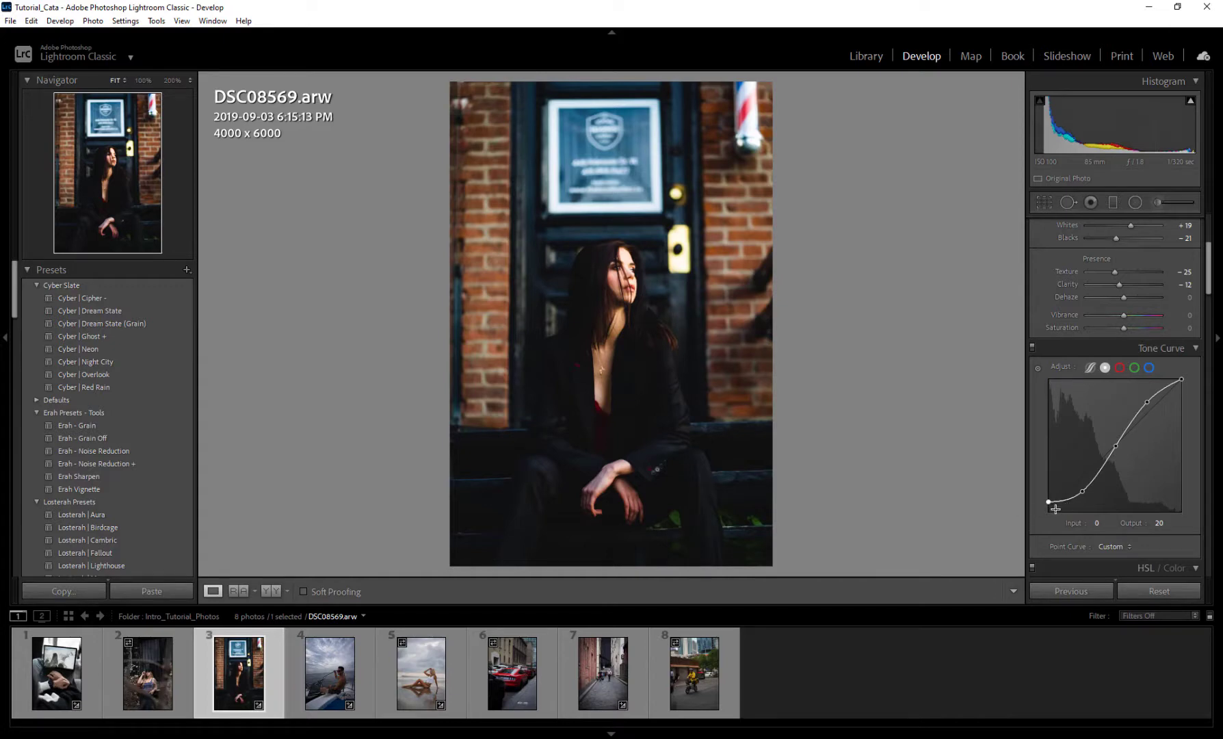
Inspect the dark area beside the woman's sleeve at 100% while trying the curve's black point at output 34.
click(653, 418)
drag(652, 418, 681, 73)
drag(930, 404, 728, 250)
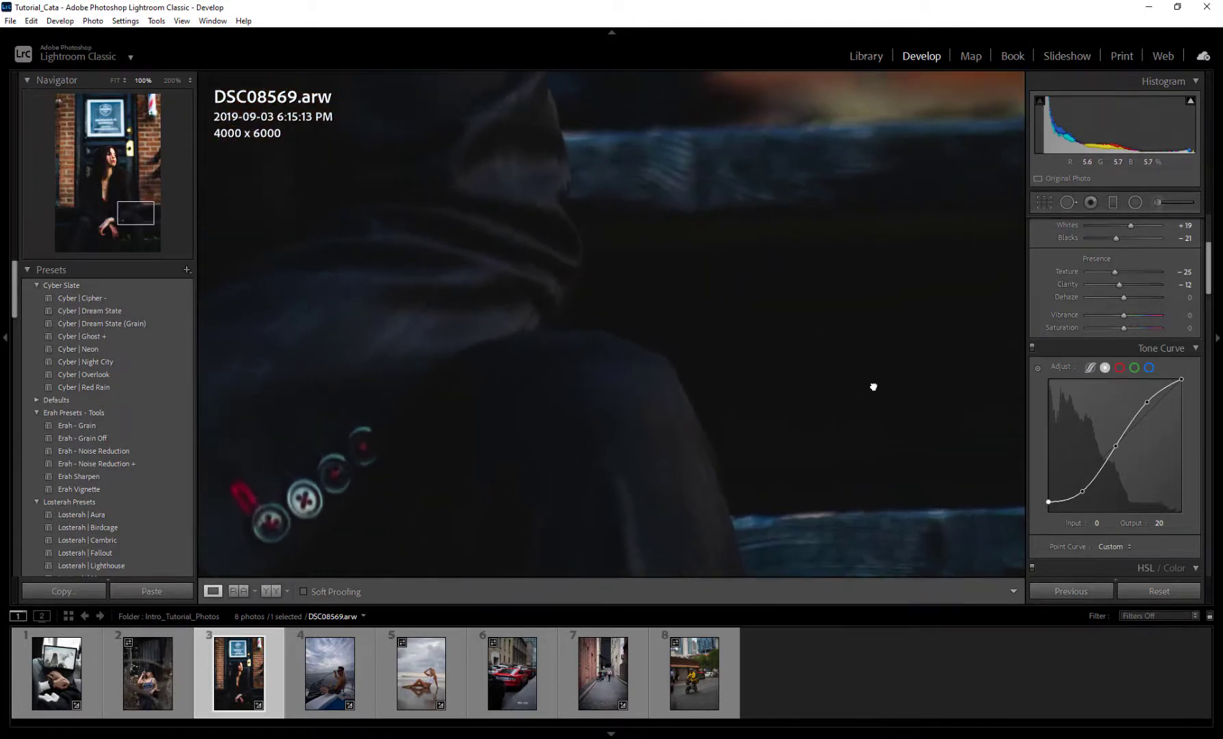
drag(873, 388, 740, 253)
mouse_move(1046, 500)
mouse_down()
mouse_move(1042, 527)
mouse_move(1030, 496)
mouse_up()
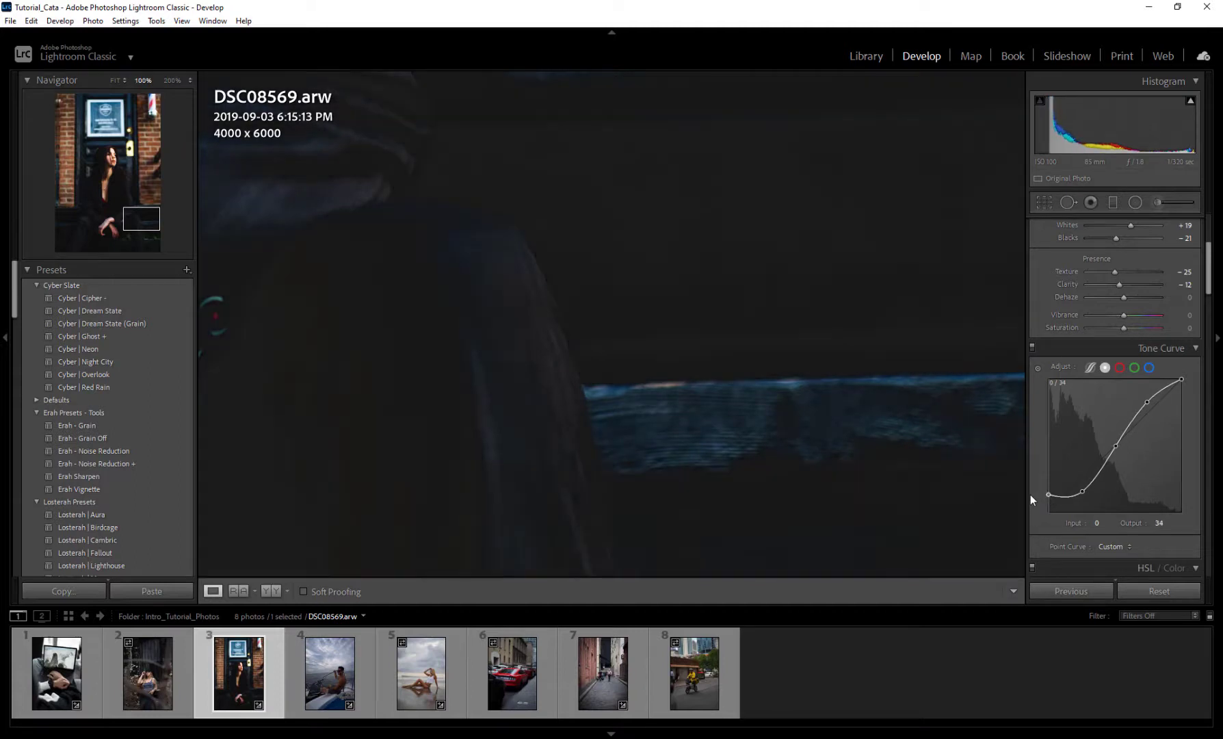
click(764, 402)
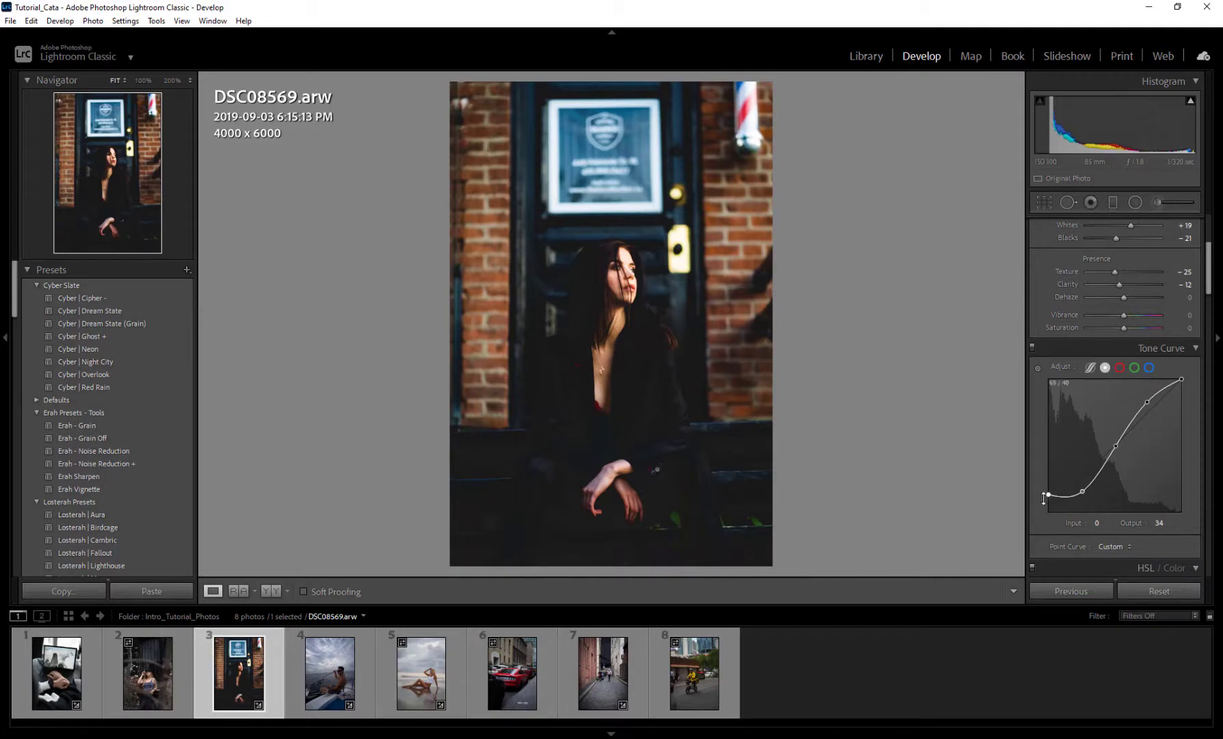
Try flattening the curve's dark end by raising the black point level with the shadow anchor, and undo the last curve change.
drag(1062, 497, 1049, 493)
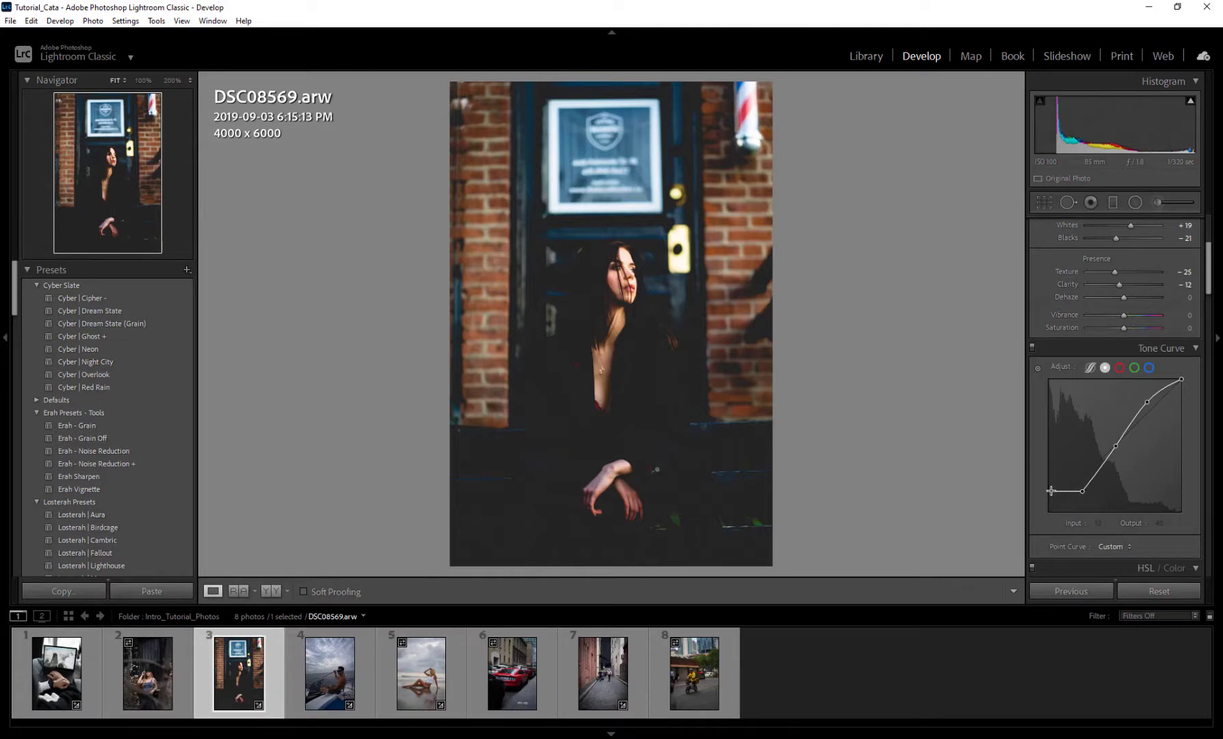
mouse_move(1050, 492)
mouse_down()
mouse_move(1045, 463)
mouse_move(1055, 494)
mouse_up()
key(ctrl+z)
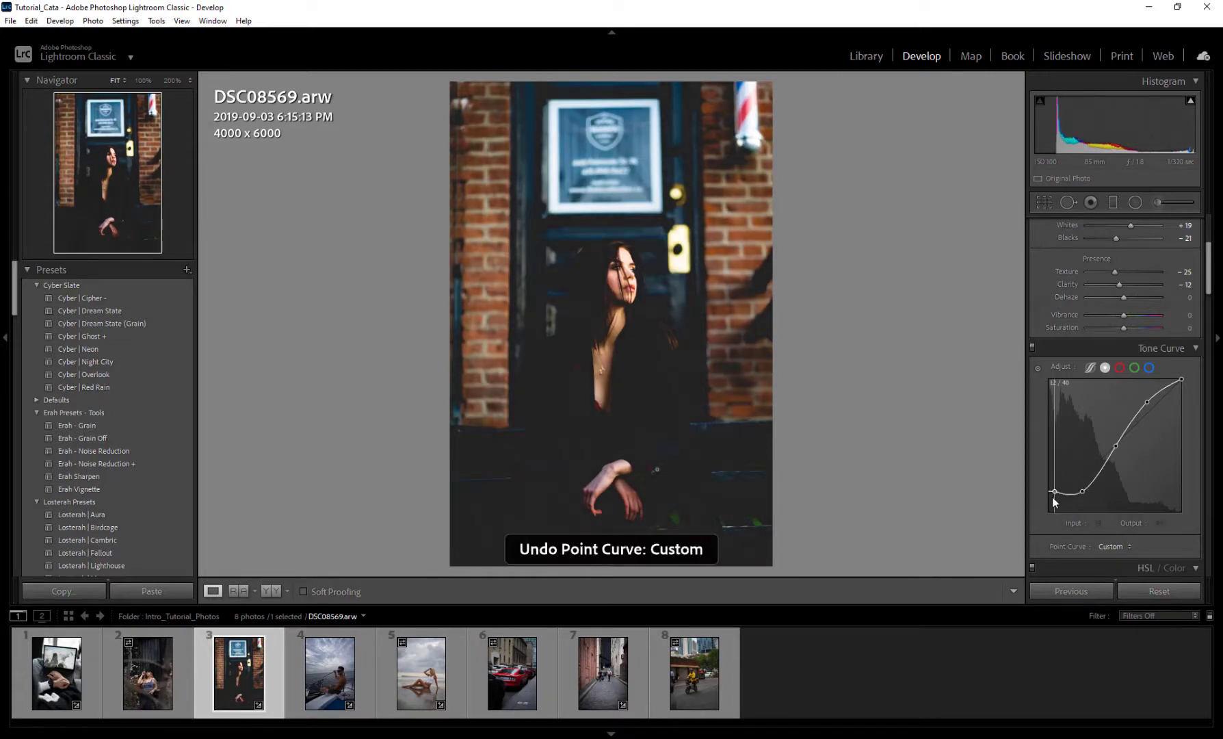
Set the curve's black point to output about 21 and try the white point at output 235 before restoring it to 255.
drag(1042, 503, 1039, 505)
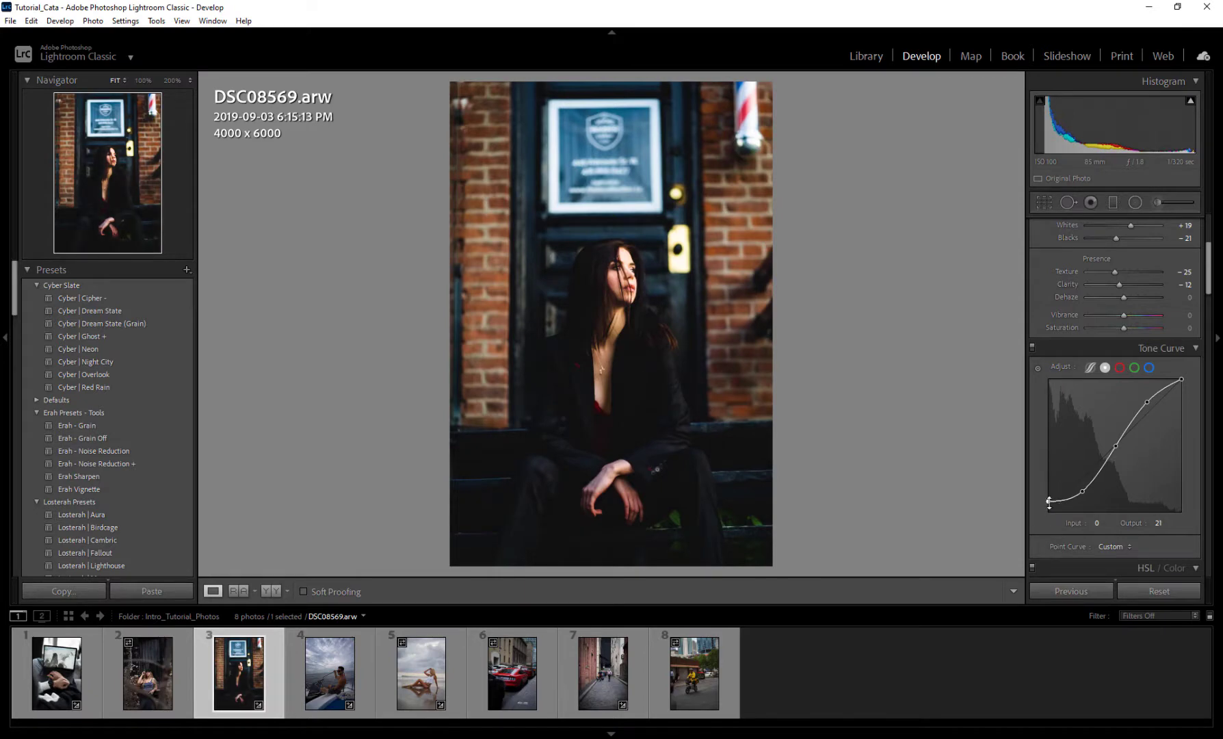
mouse_move(1058, 500)
mouse_down()
mouse_move(1043, 520)
mouse_move(1040, 501)
mouse_up()
mouse_move(1182, 380)
mouse_down()
mouse_move(1182, 391)
mouse_move(1190, 382)
mouse_up()
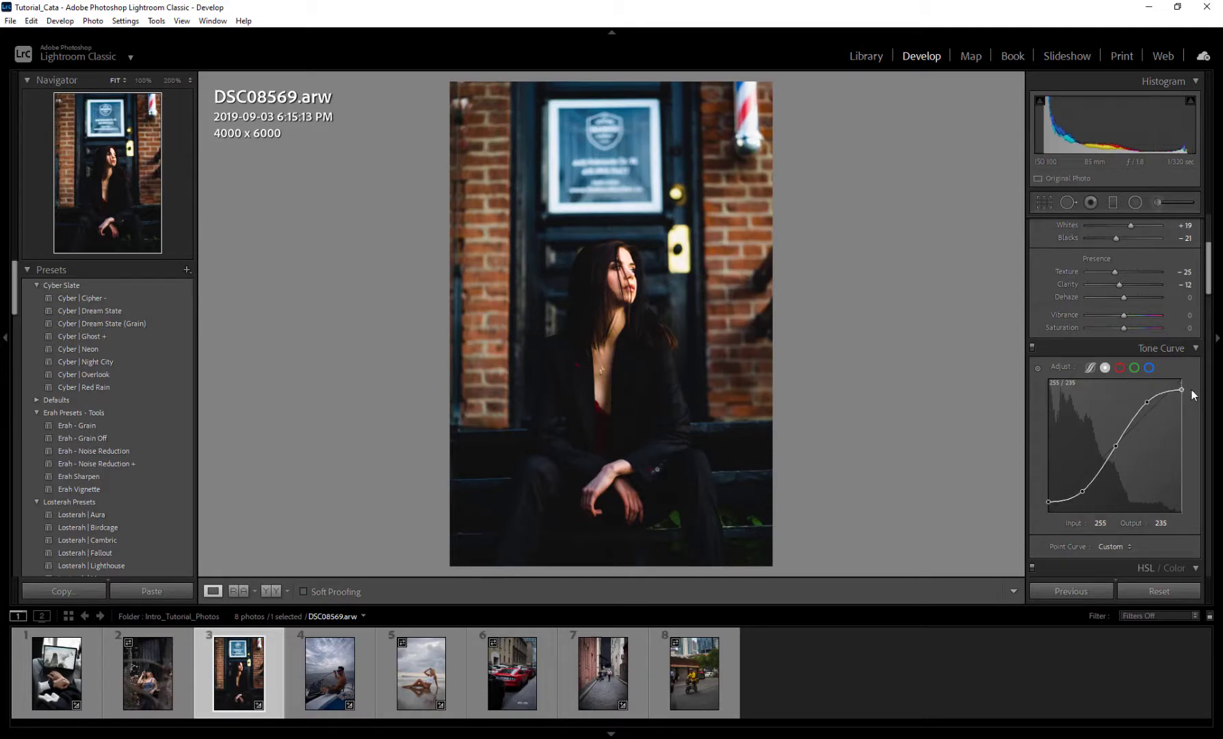
drag(1192, 386, 1194, 370)
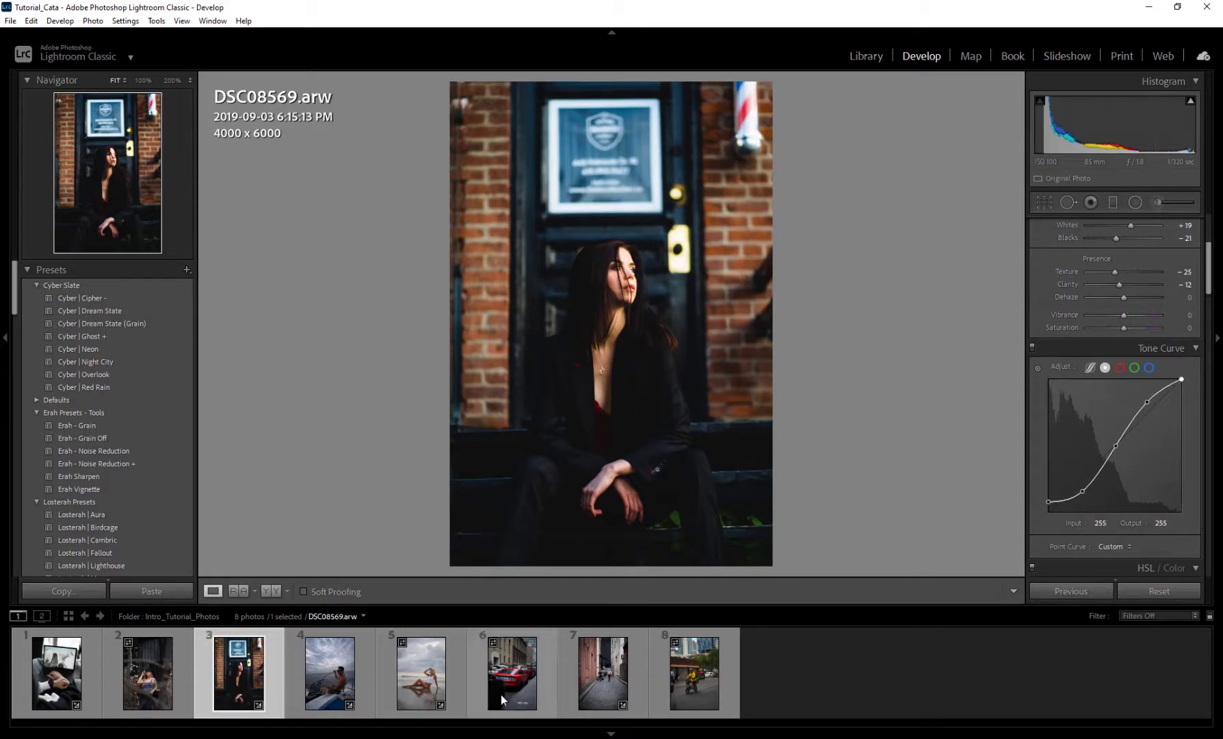
Open the beach photo DSC06347.arw and shape its RGB point curve into a contrast S-curve with the black point at output 15.
click(420, 673)
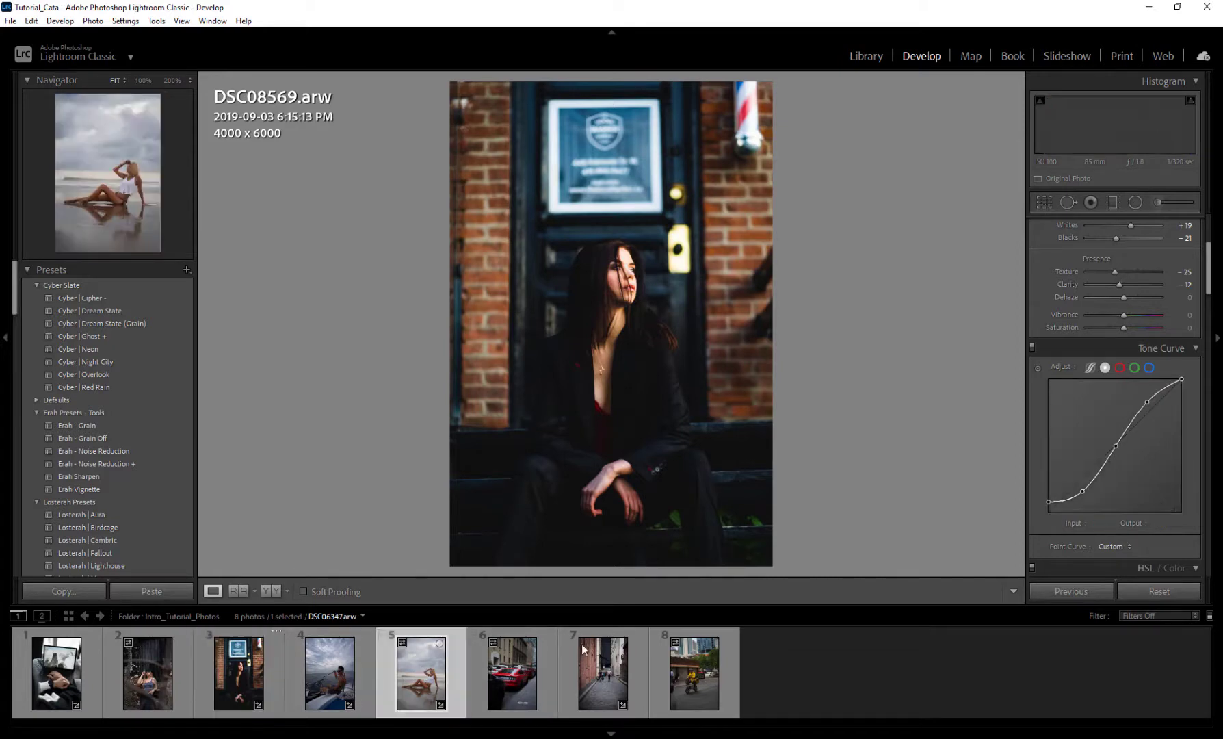
click(1109, 452)
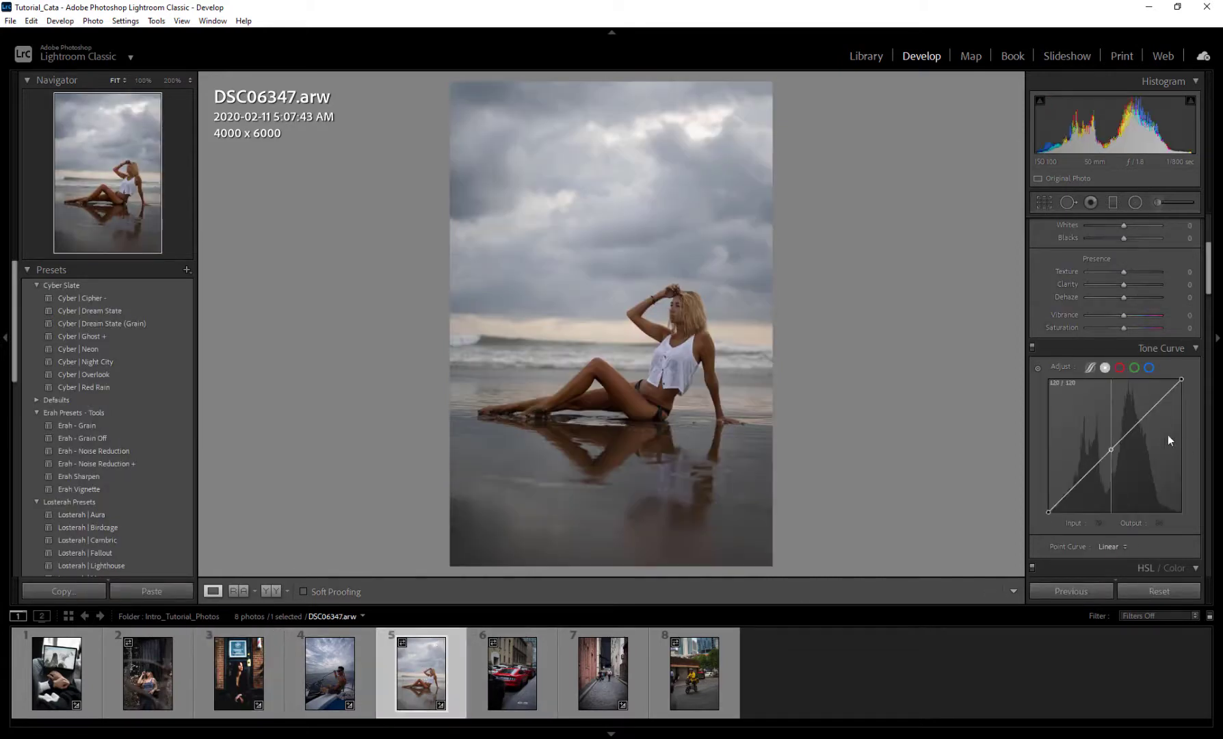
click(1144, 407)
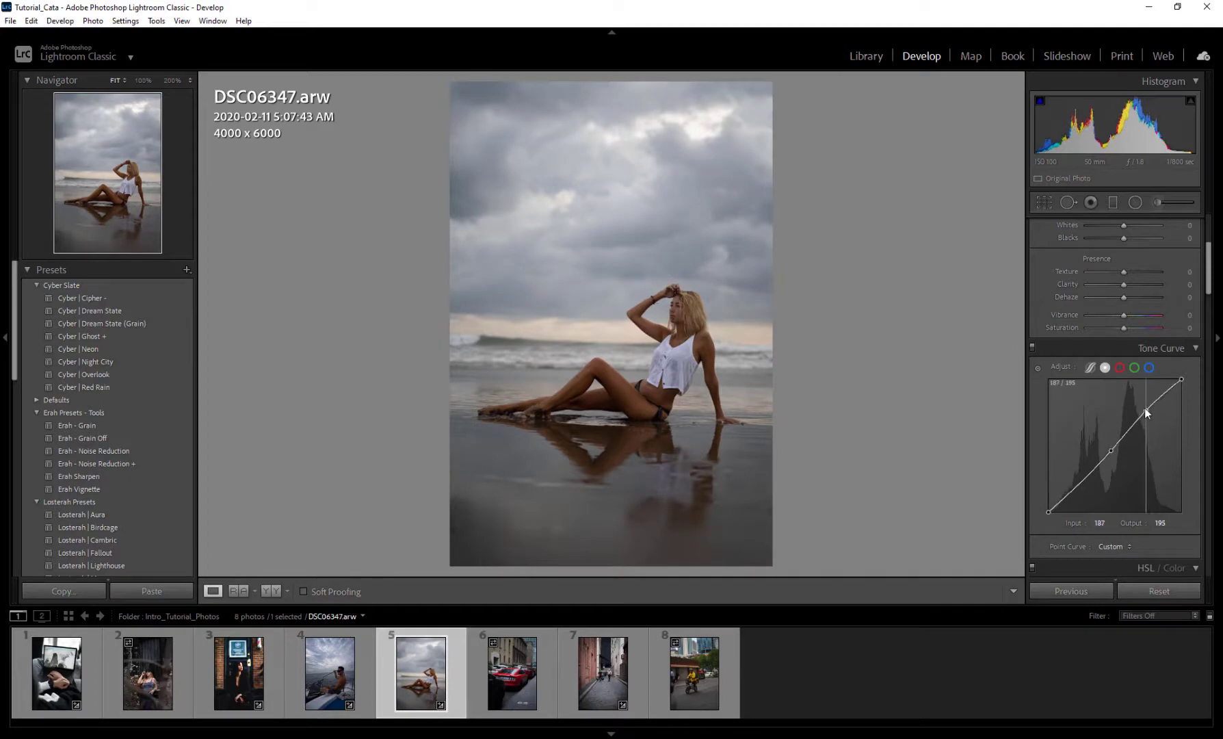
drag(1078, 483, 1048, 504)
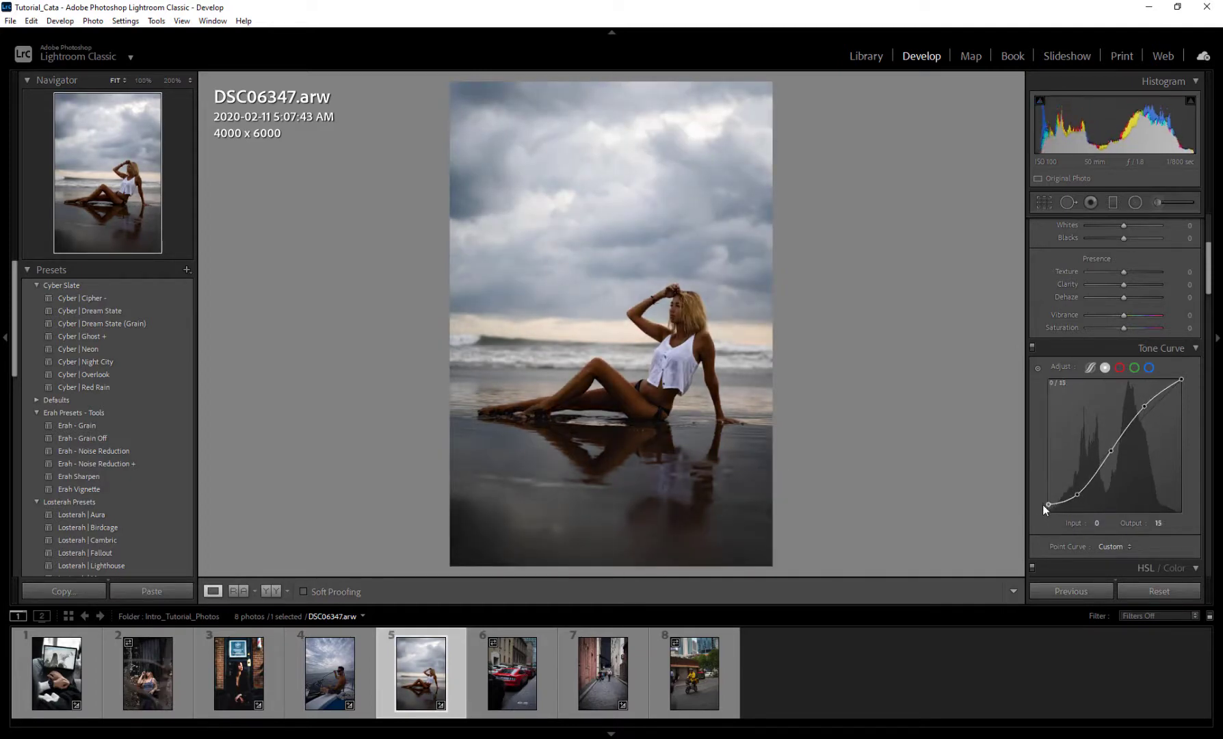
Lower the RGB curve's white point to output 235 and undo the last extra adjustment to it.
drag(1182, 380, 1186, 384)
drag(1182, 384, 1187, 389)
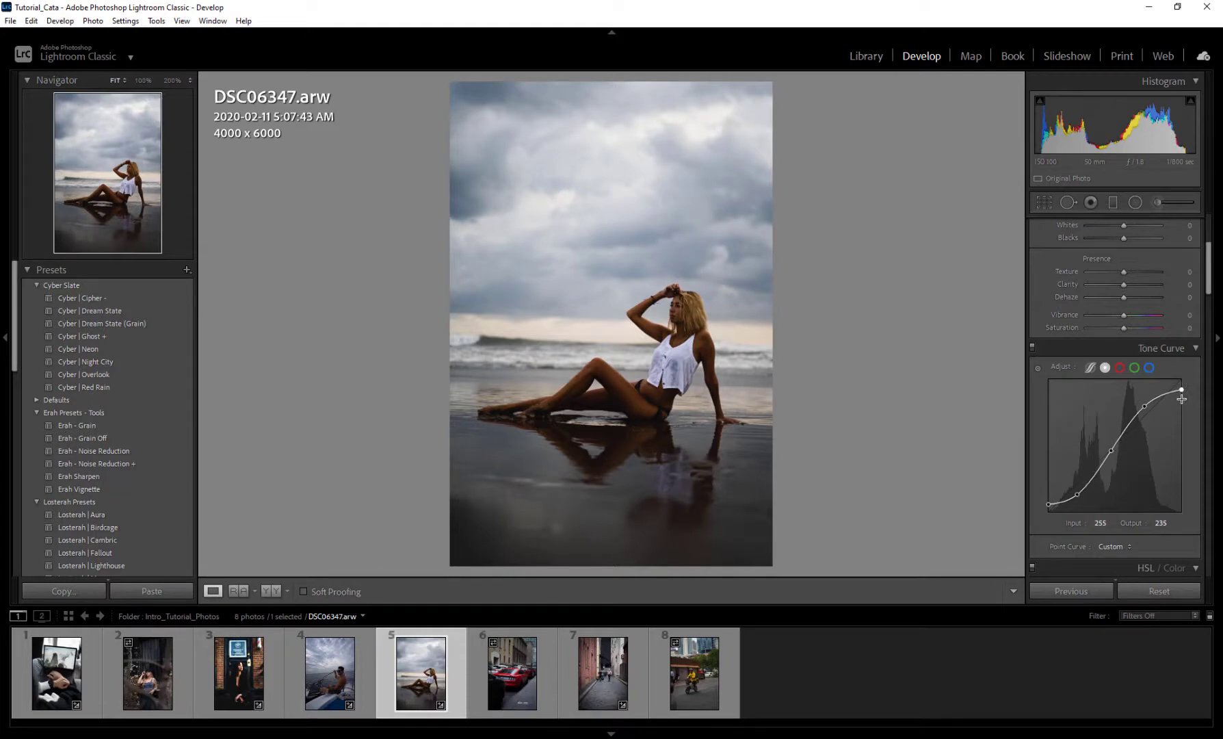
drag(1180, 392, 1178, 397)
key(ctrl+z)
Try bending the midtones of the red and green channel curves, with red at input 146, output 110, and reset both curves to straight.
click(1120, 368)
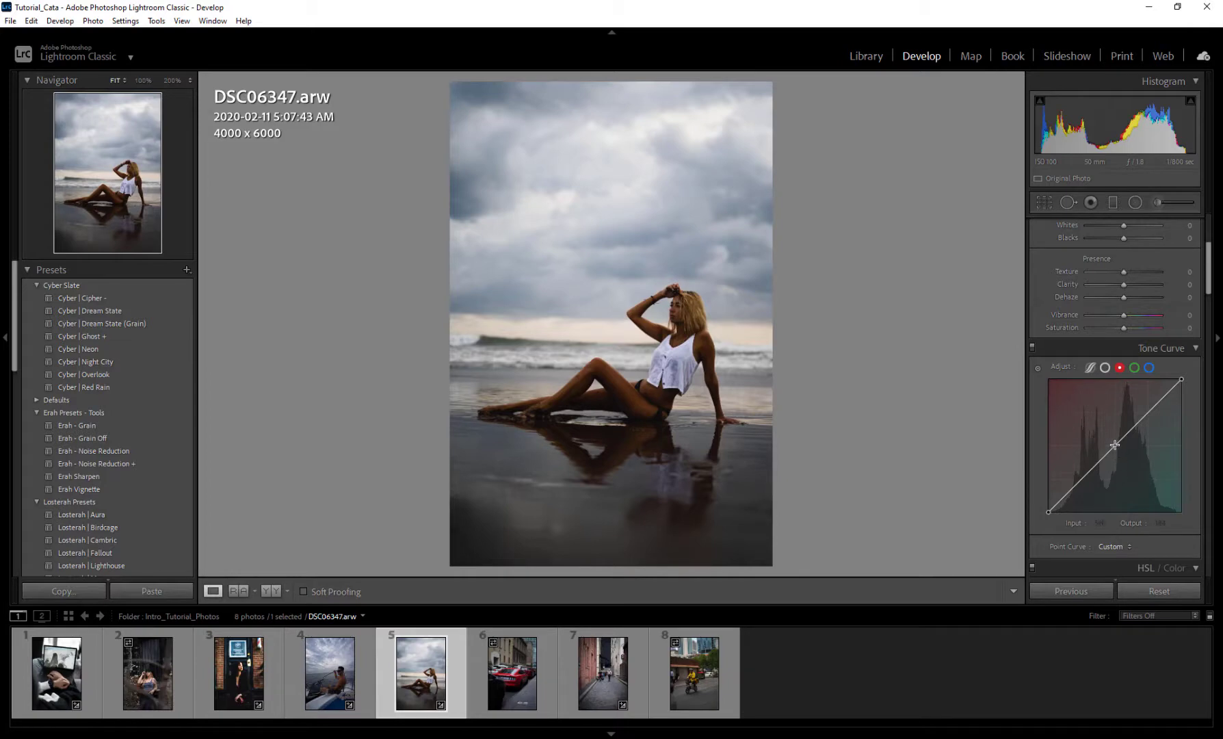
mouse_move(1115, 444)
mouse_down()
mouse_move(1107, 435)
mouse_move(1126, 455)
mouse_up()
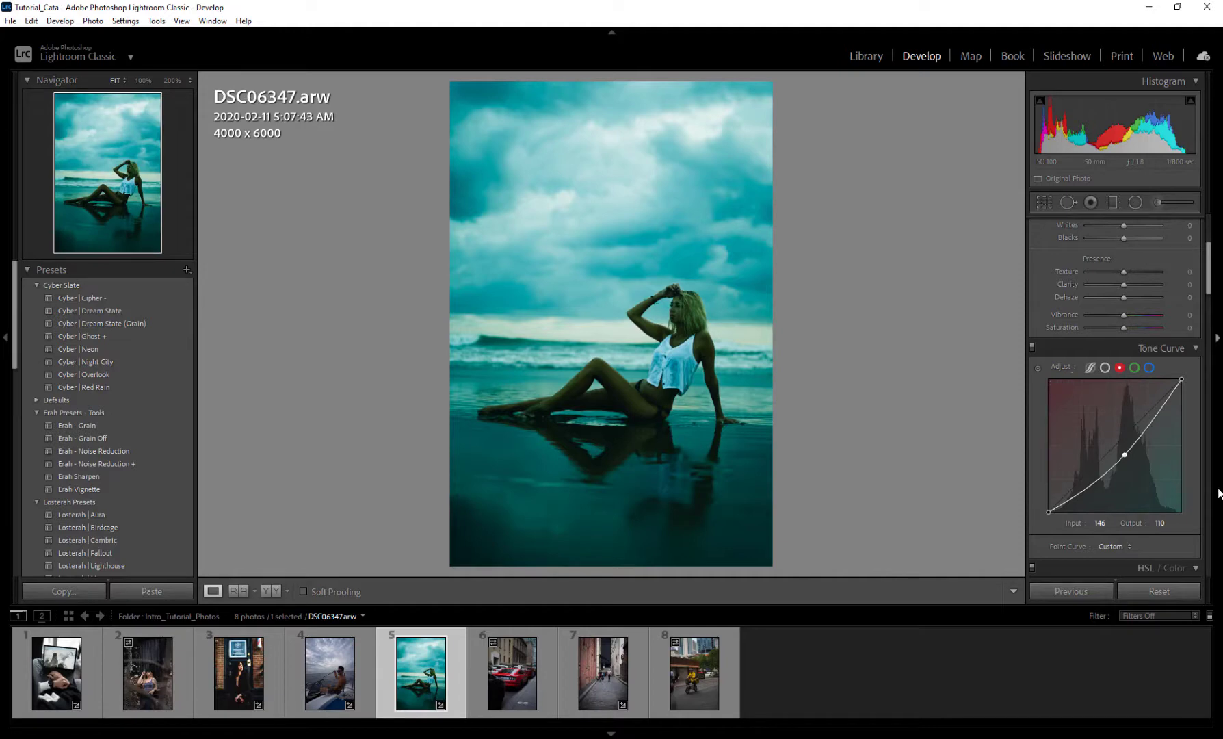
key(ctrl+z)
click(1135, 368)
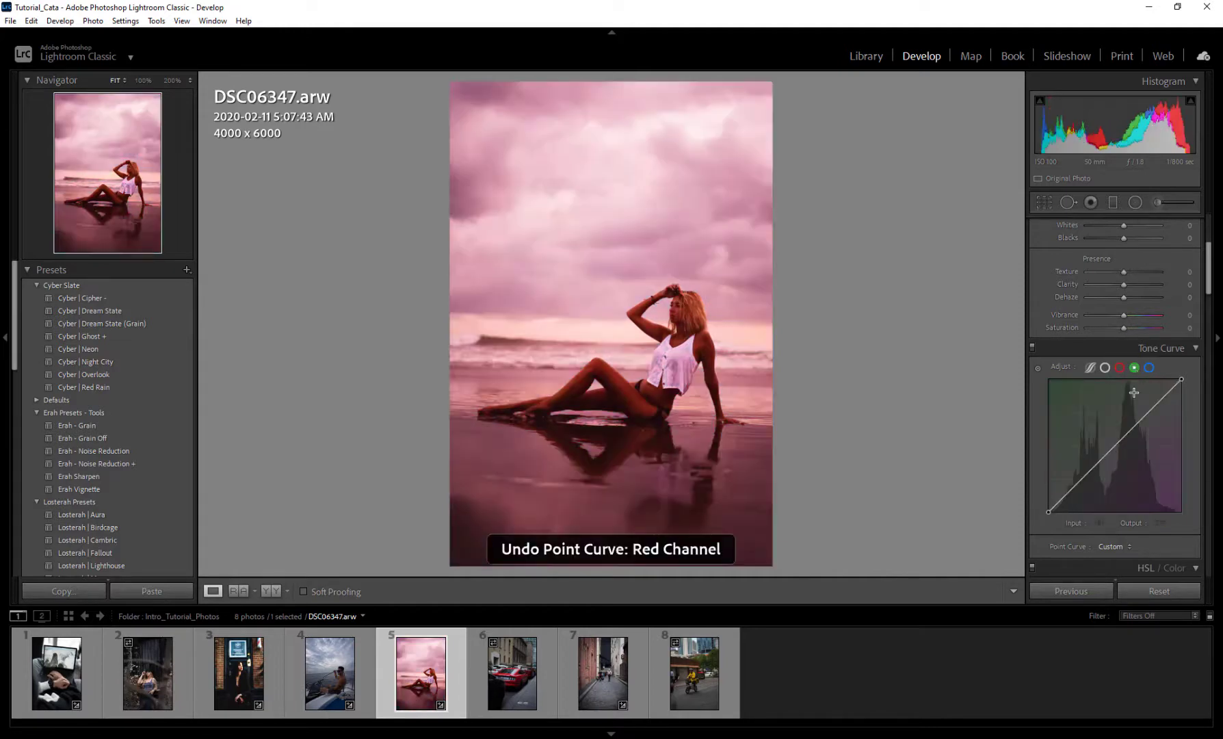
click(1120, 367)
drag(1107, 436, 1182, 519)
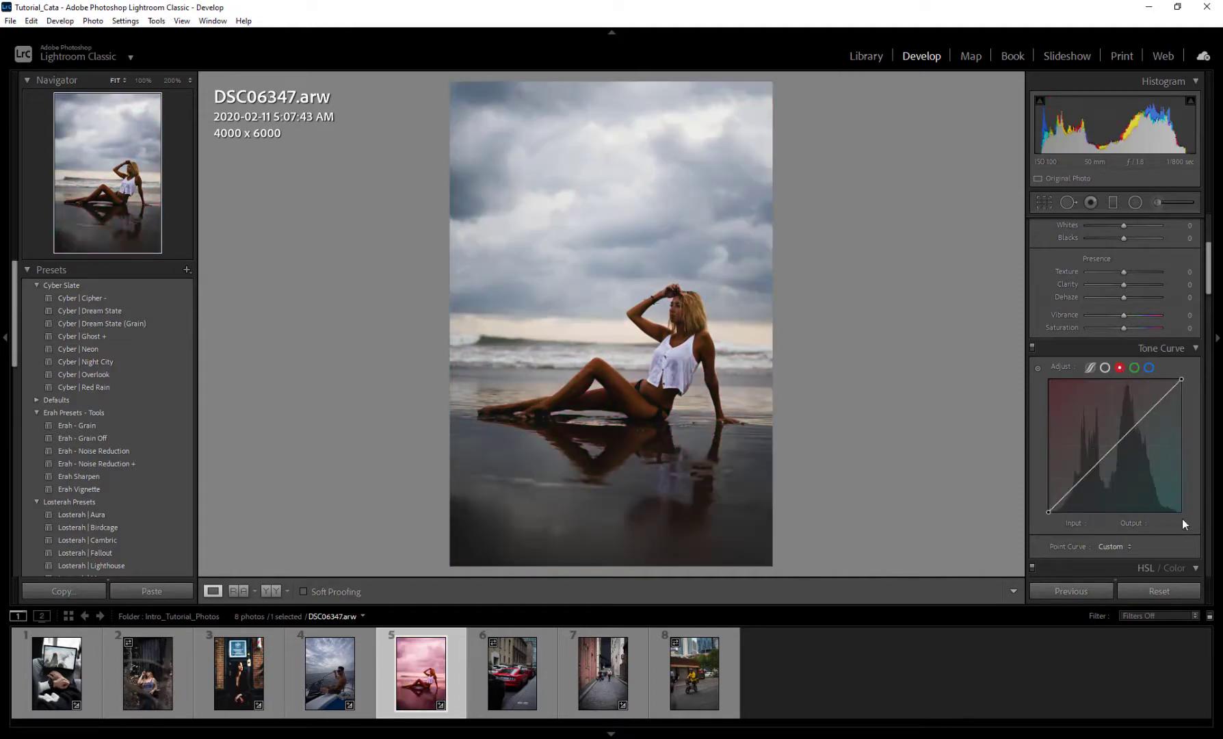
click(1134, 368)
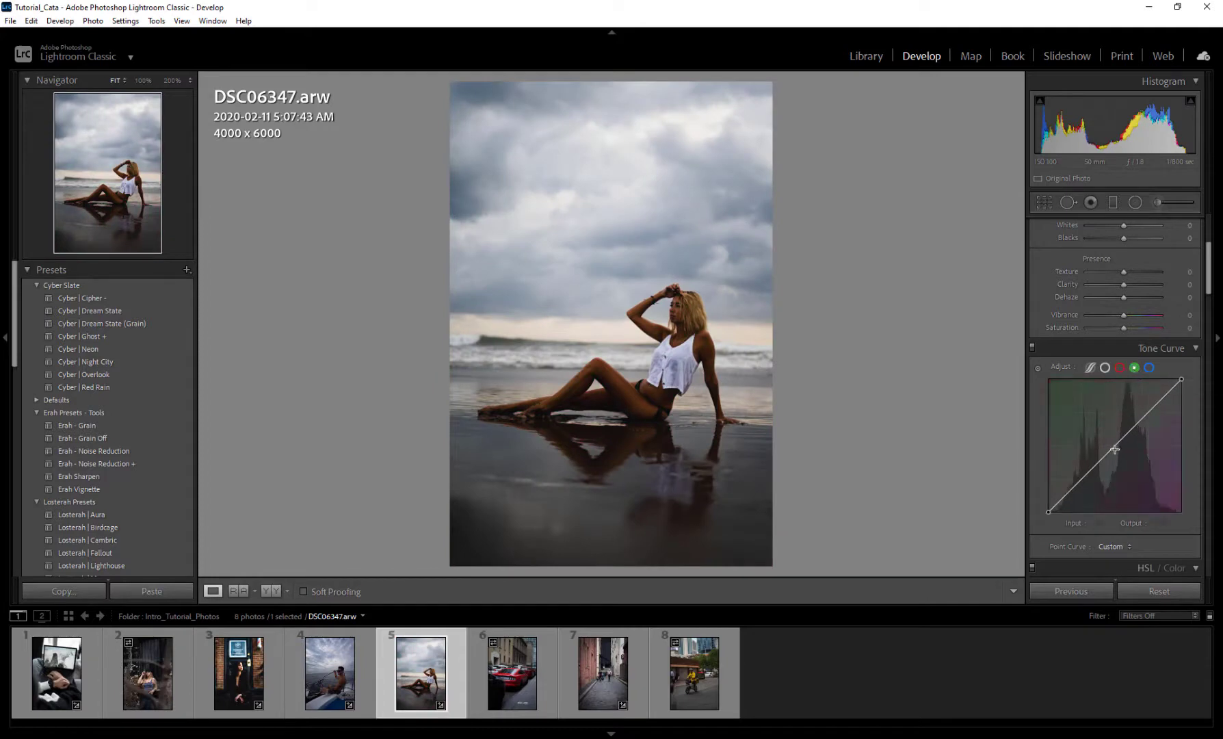
drag(1110, 442, 1182, 519)
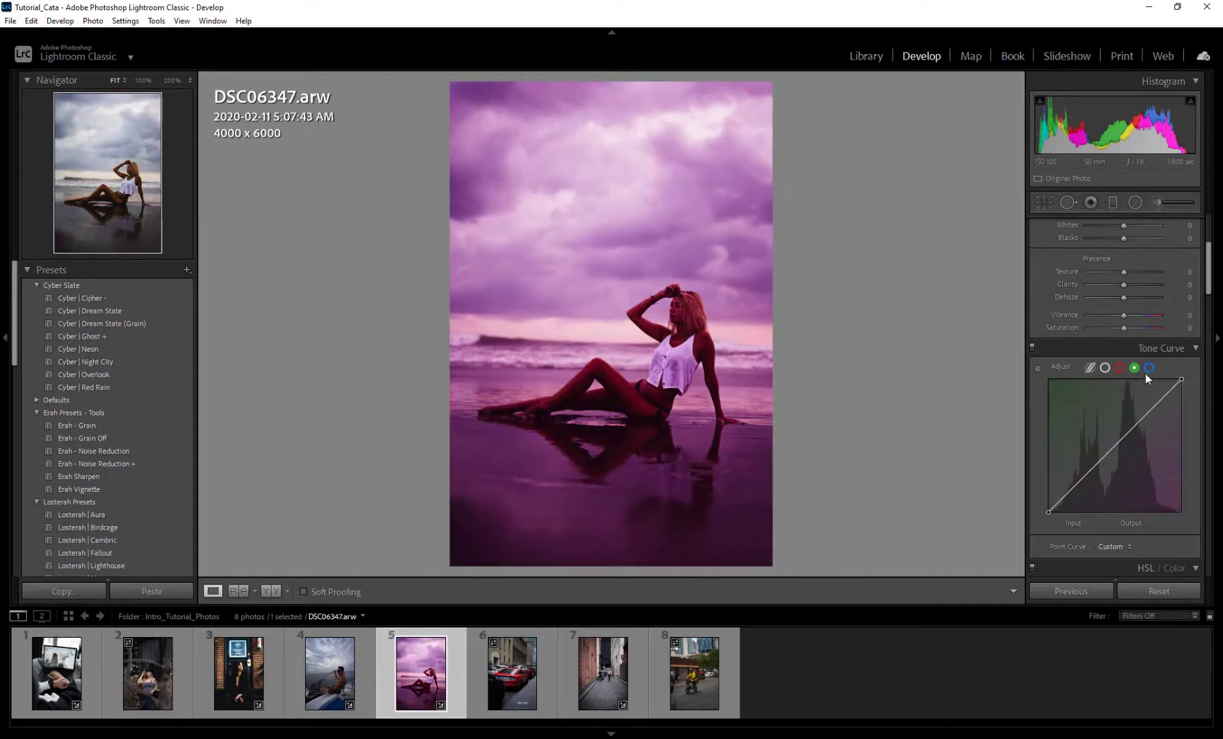
Try raising the blue channel's midtones to input 104, output 144 with the red midtones at input 137, output 112, and delete the red anchor.
click(1149, 367)
drag(1113, 452, 1102, 436)
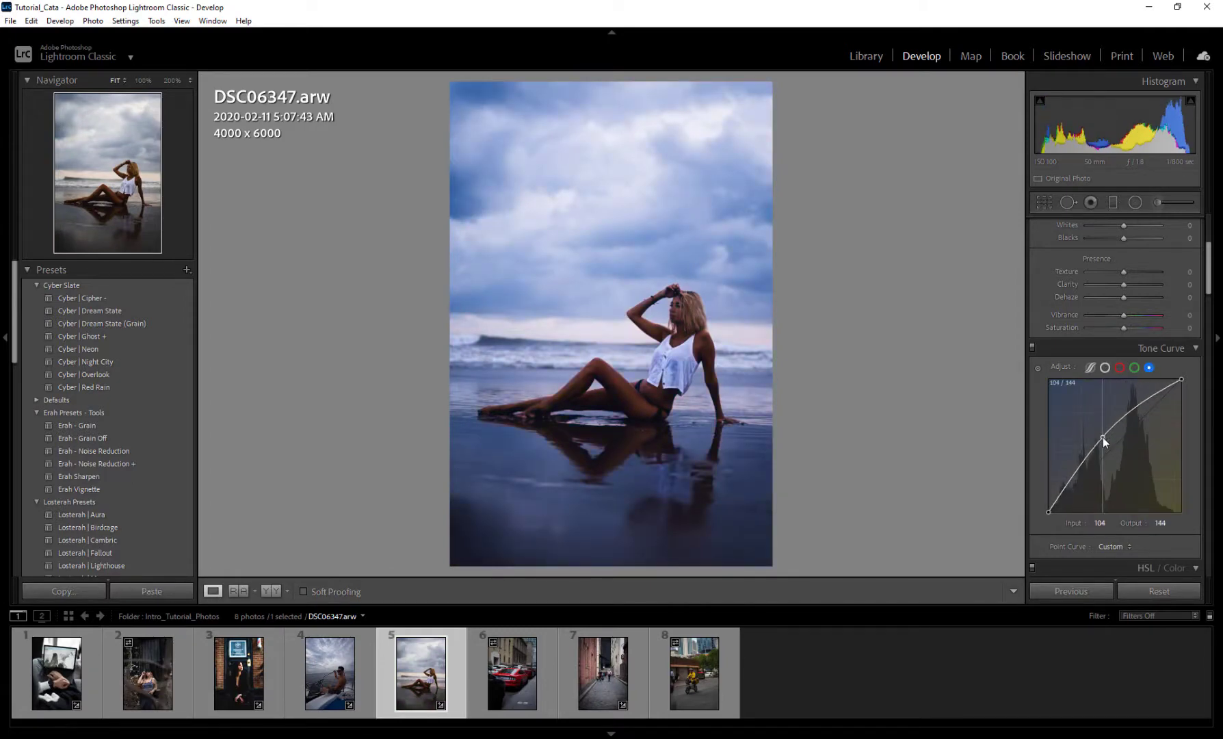
click(1121, 369)
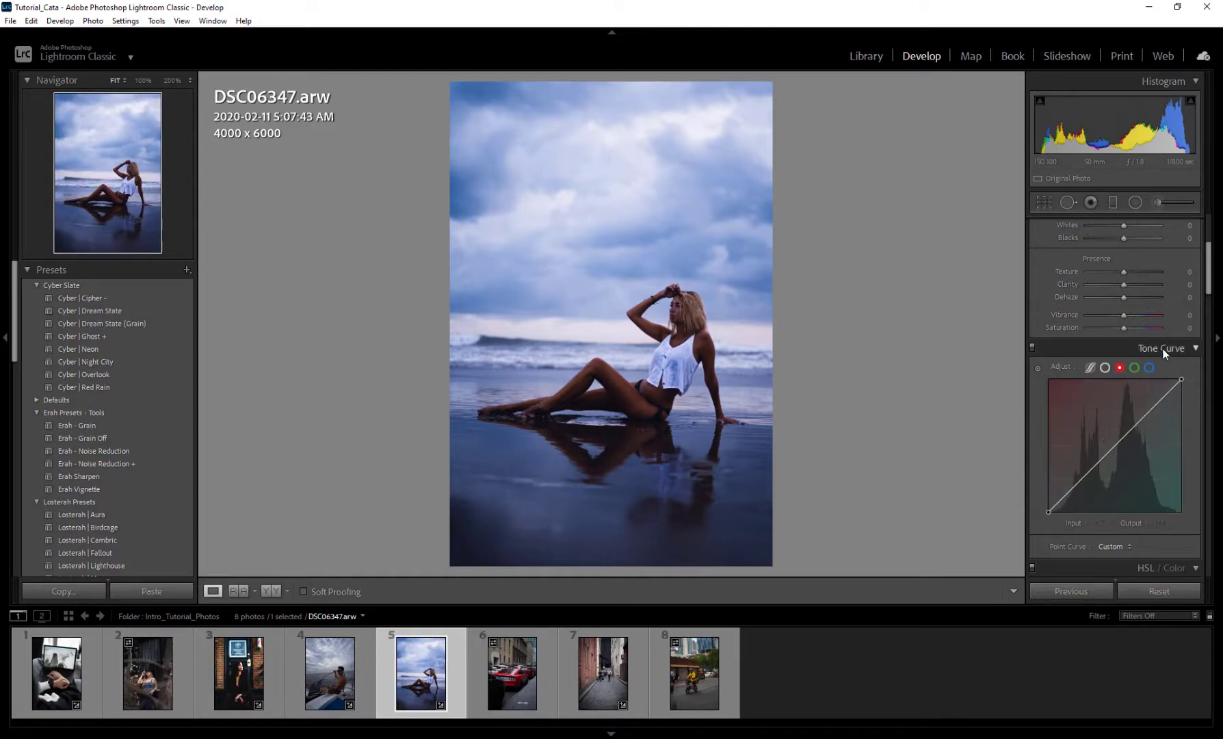
drag(1122, 438, 1122, 454)
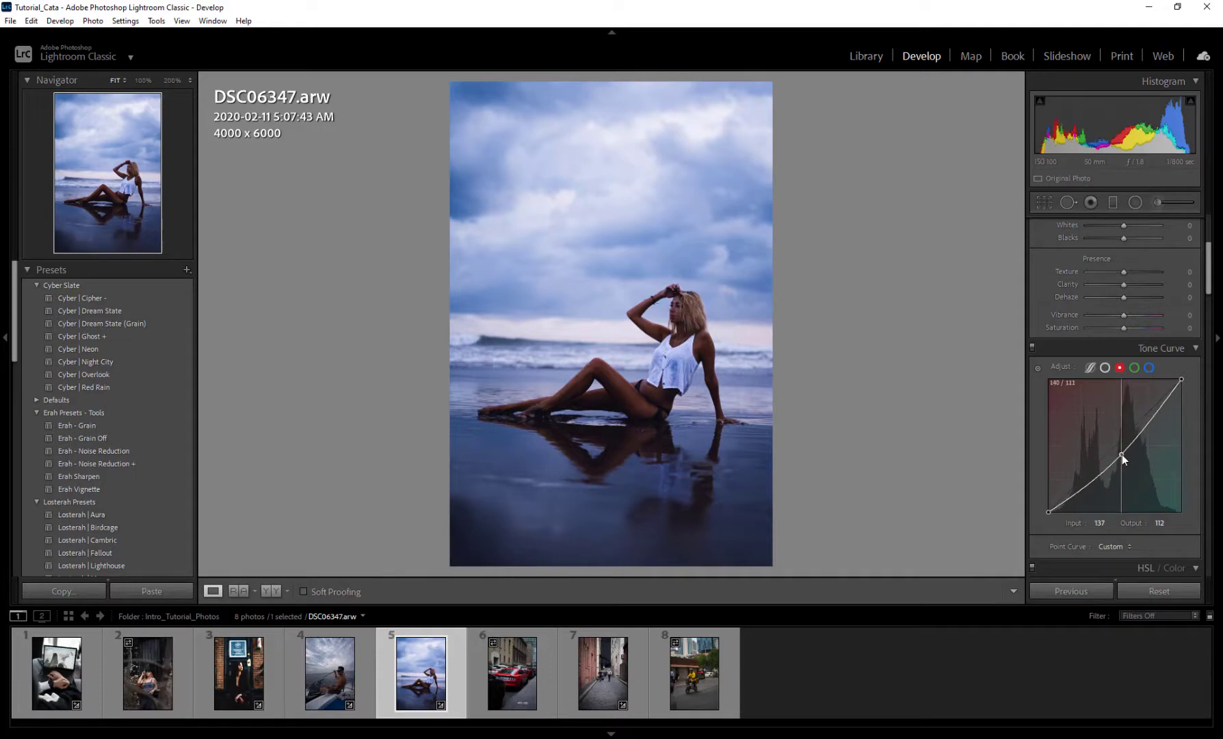
double_click(1122, 454)
Try lowering the blue channel's midtone anchor to input 143, output 115, and delete that anchor.
click(1148, 368)
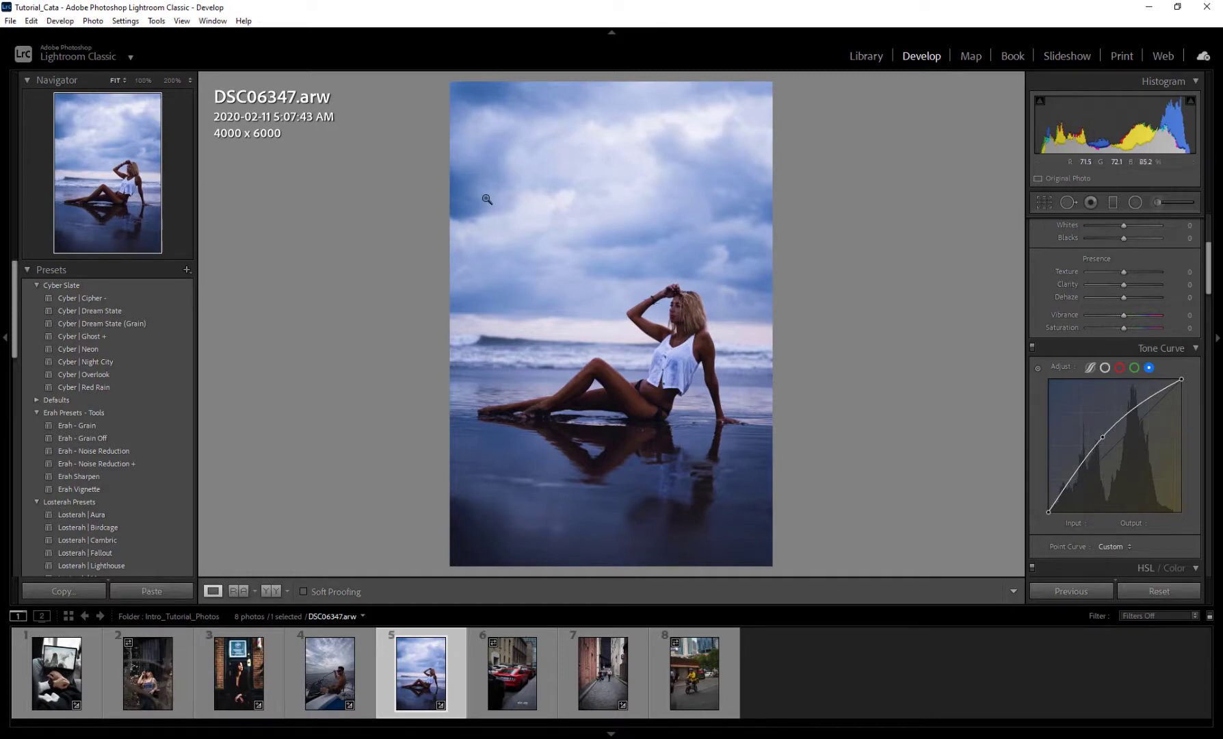
drag(1103, 436, 1123, 452)
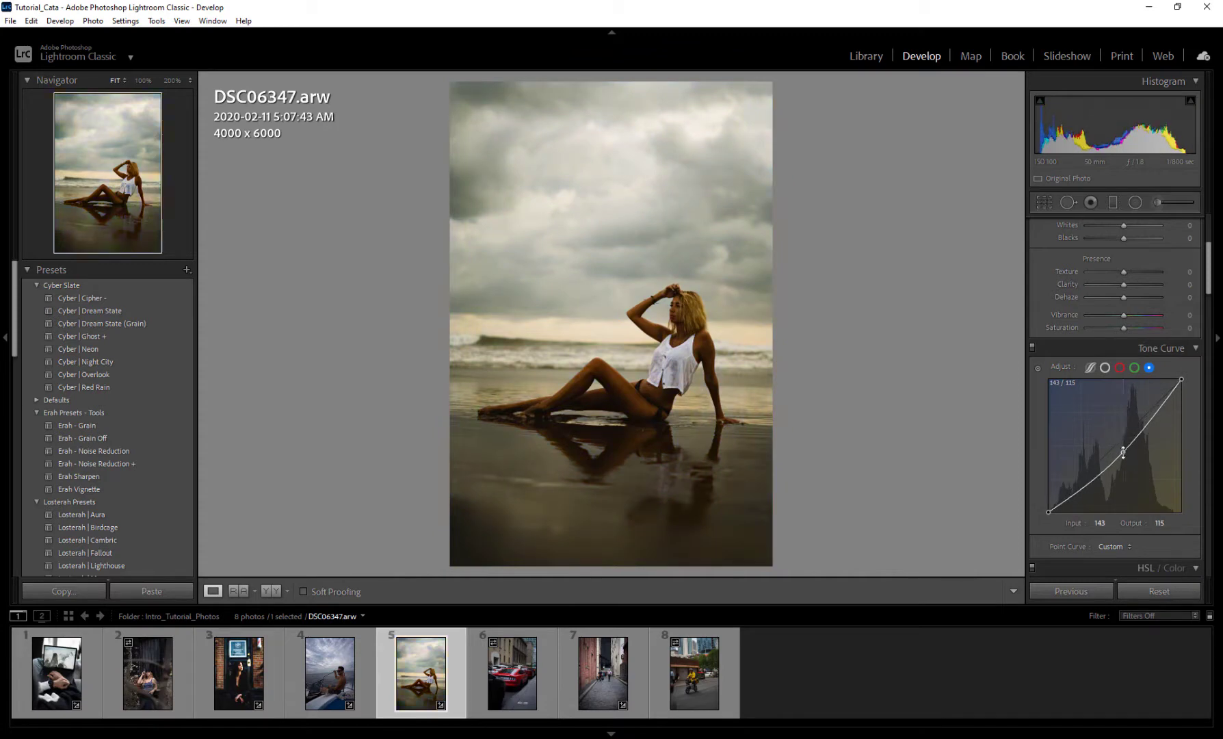
double_click(1123, 451)
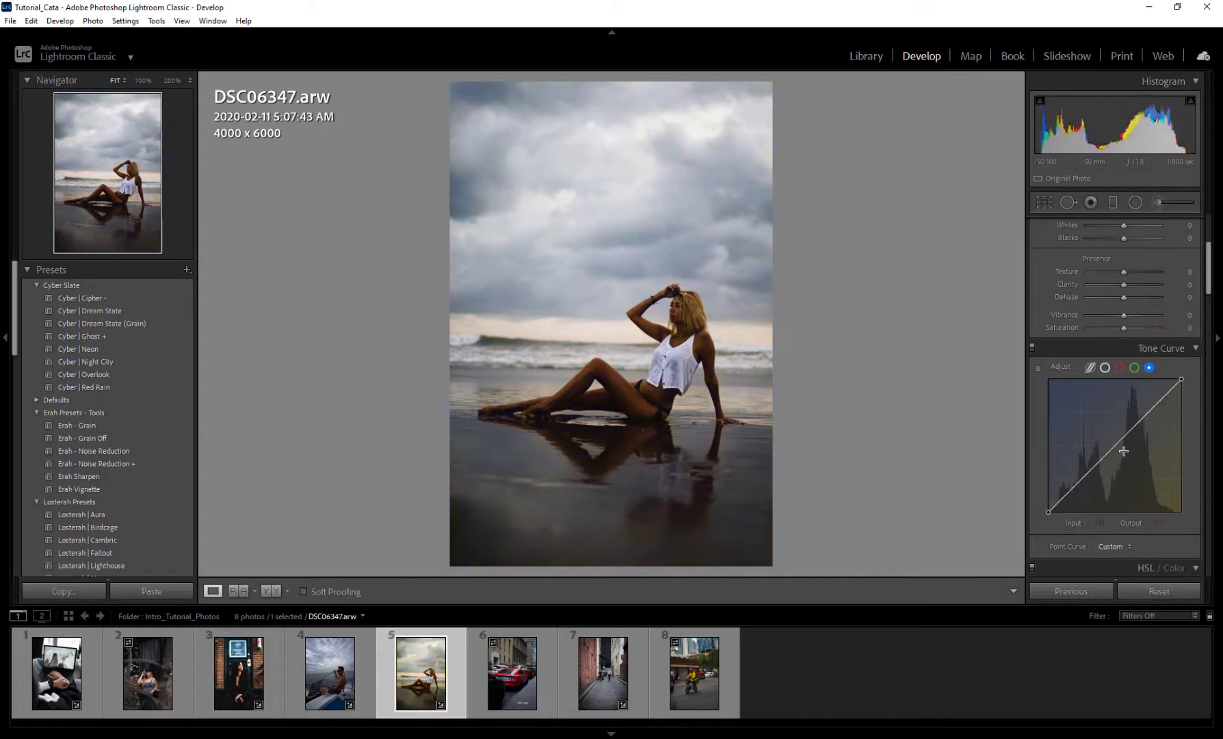
Try mixing a purple tint by raising the red channel's midtones and the blue channel's midtones to input 112, output 151.
click(1120, 369)
mouse_move(1115, 448)
mouse_down()
mouse_move(1107, 436)
mouse_move(1124, 455)
mouse_move(1107, 433)
mouse_up()
click(1149, 368)
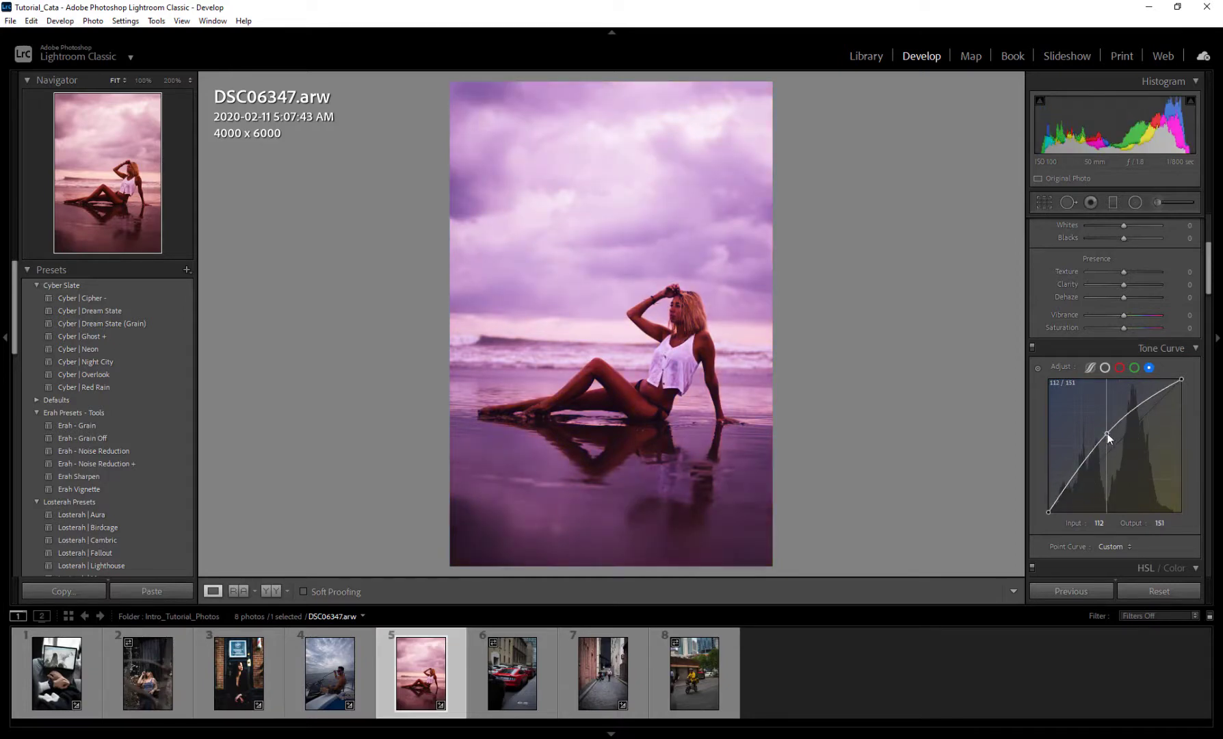
Try lowering the green channel's midtones to input 140, output 120, and delete the green anchor.
click(1135, 368)
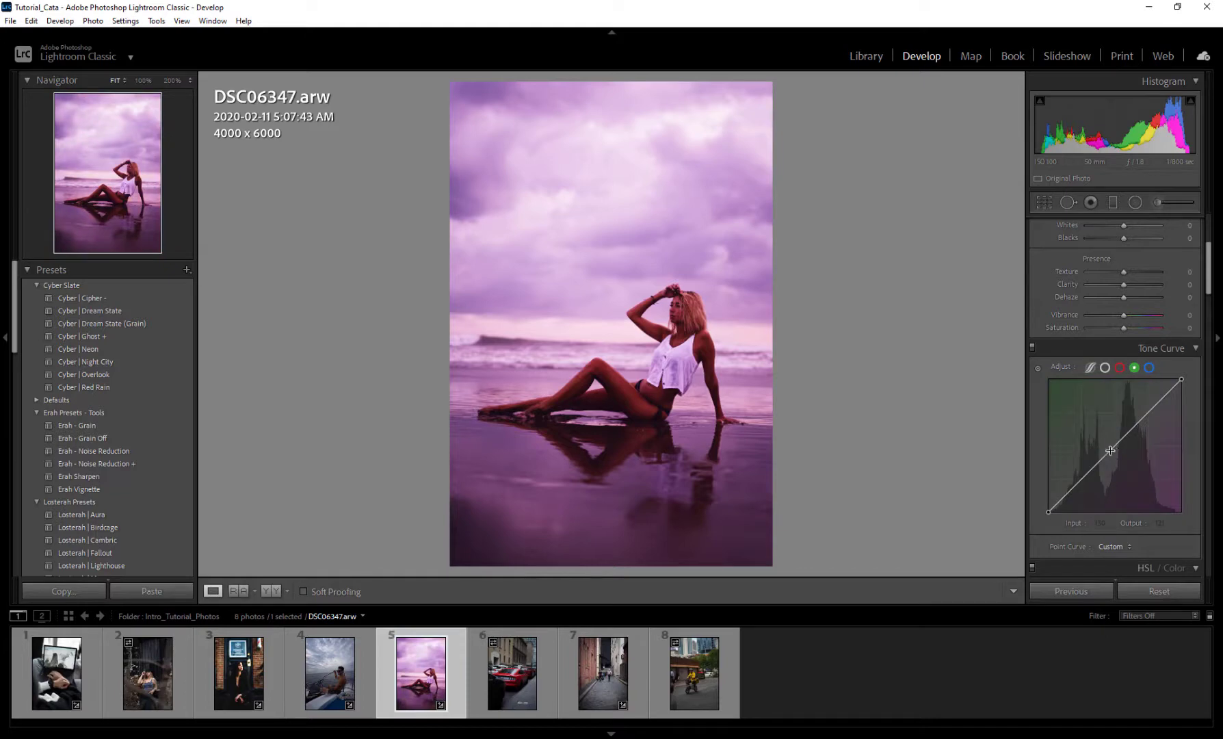
mouse_move(1110, 450)
mouse_down()
mouse_move(1107, 436)
mouse_move(1122, 449)
mouse_up()
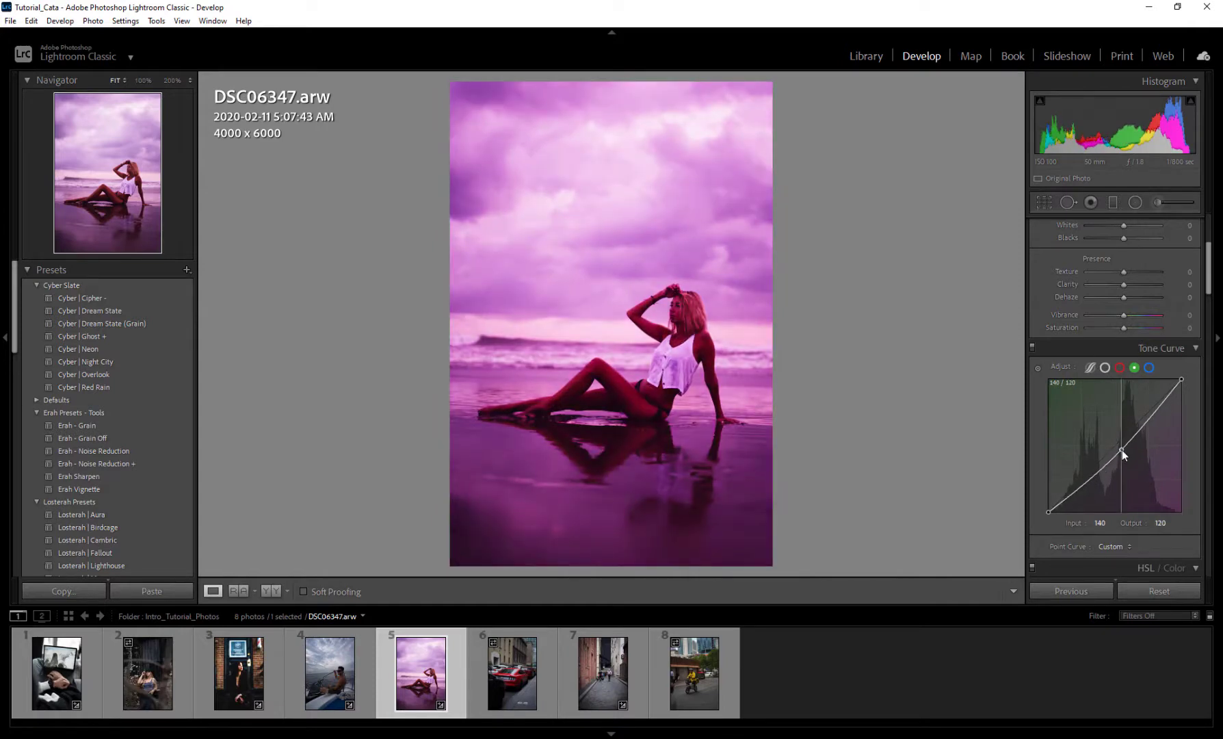
double_click(1122, 450)
Delete the midtone anchors from the blue and red channel curves to clear the purple tint.
click(1149, 368)
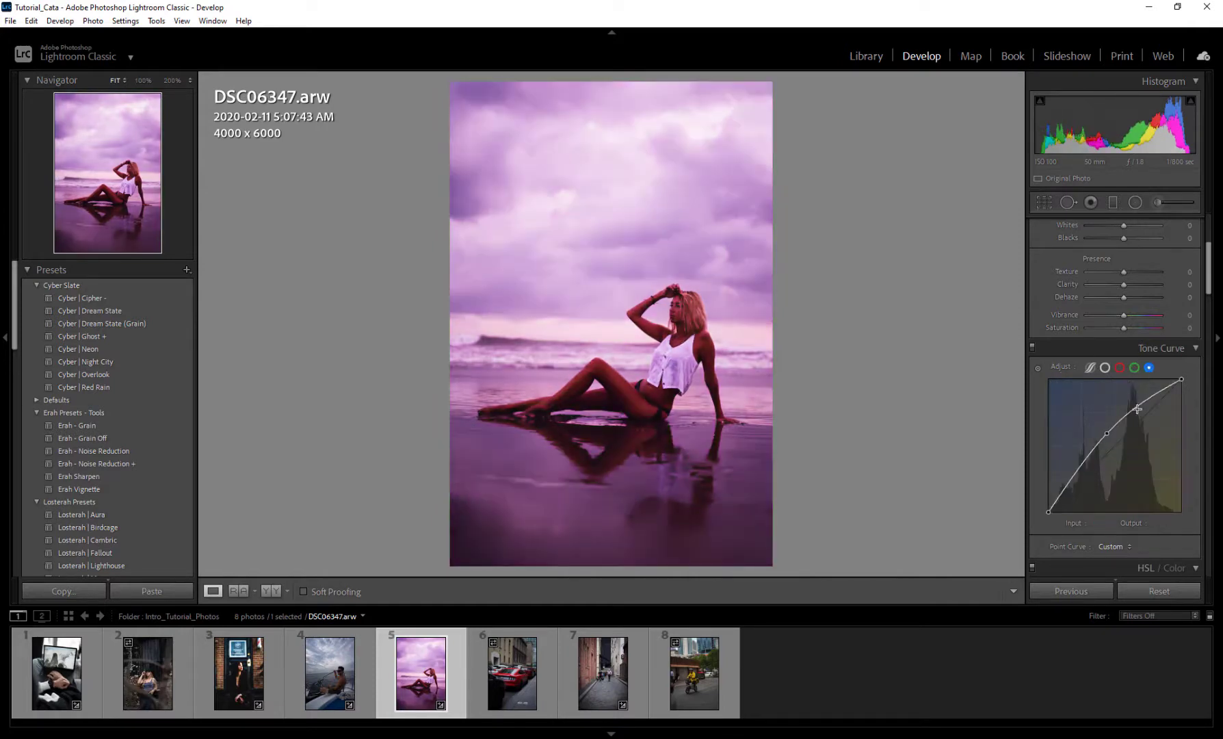
double_click(1108, 434)
click(1120, 368)
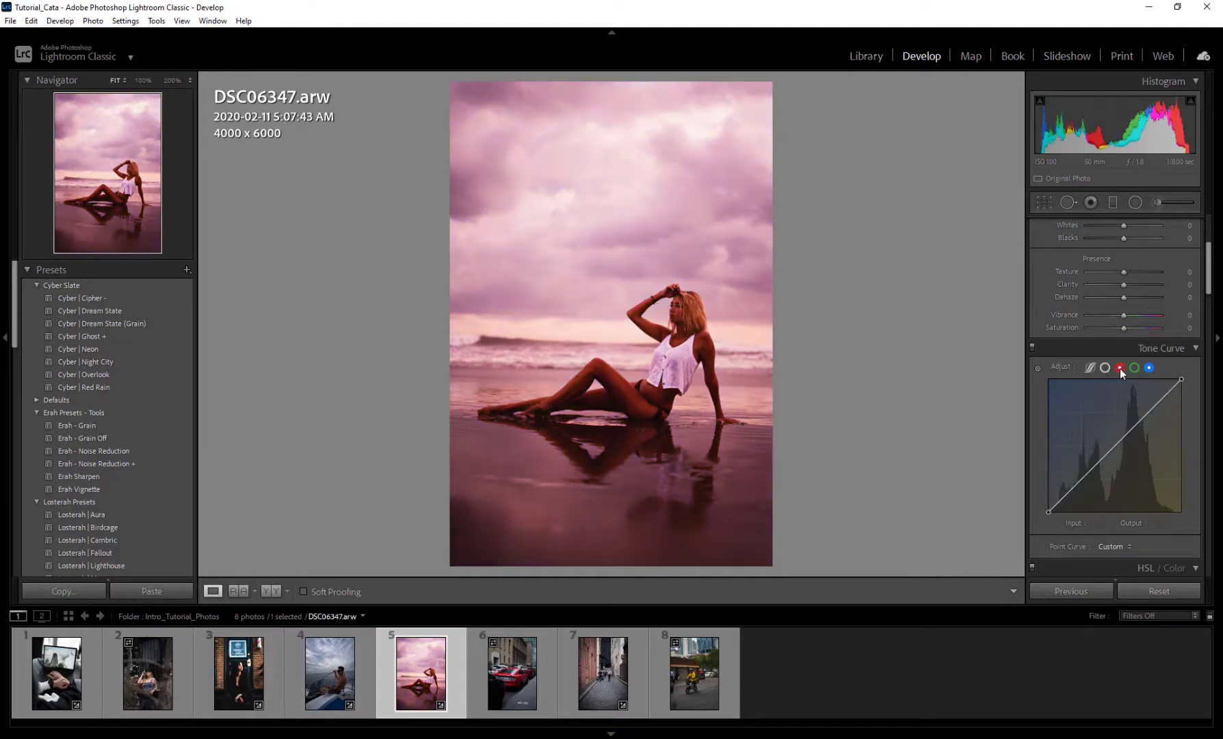
double_click(1107, 438)
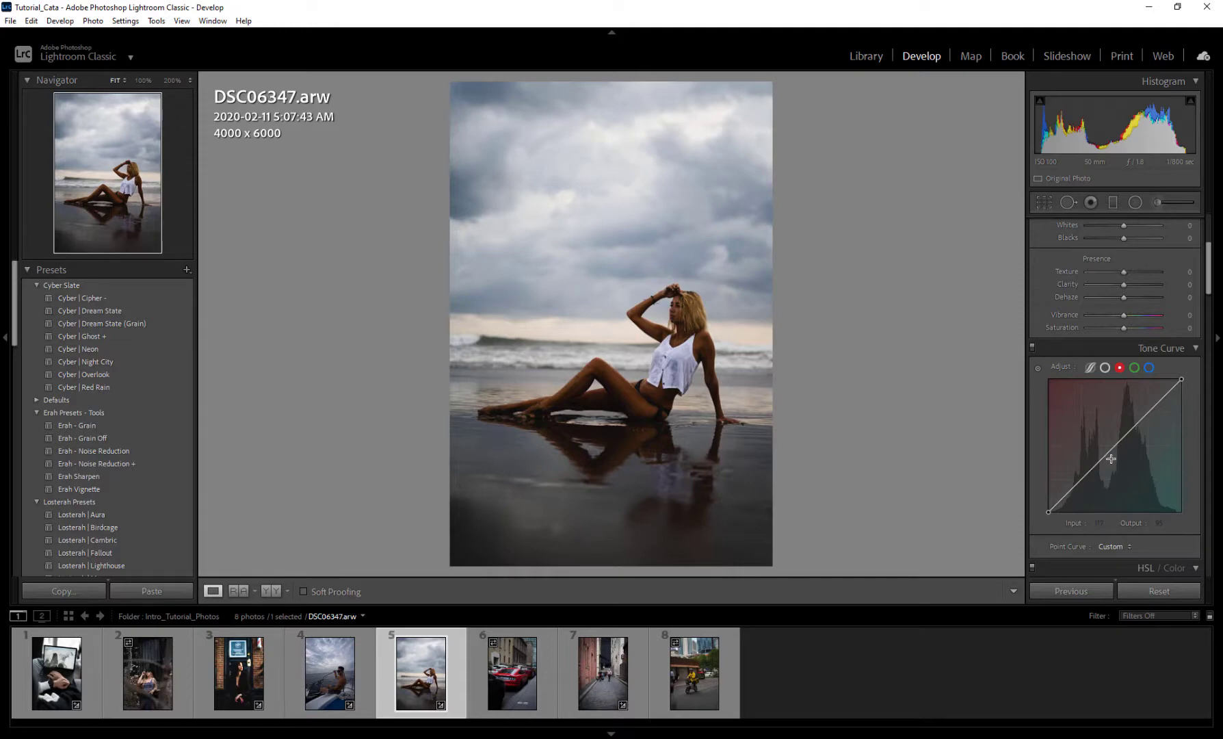
Review the RGB curve, switch to the red channel curve, and raise the photo's exposure to +0.44.
click(1104, 369)
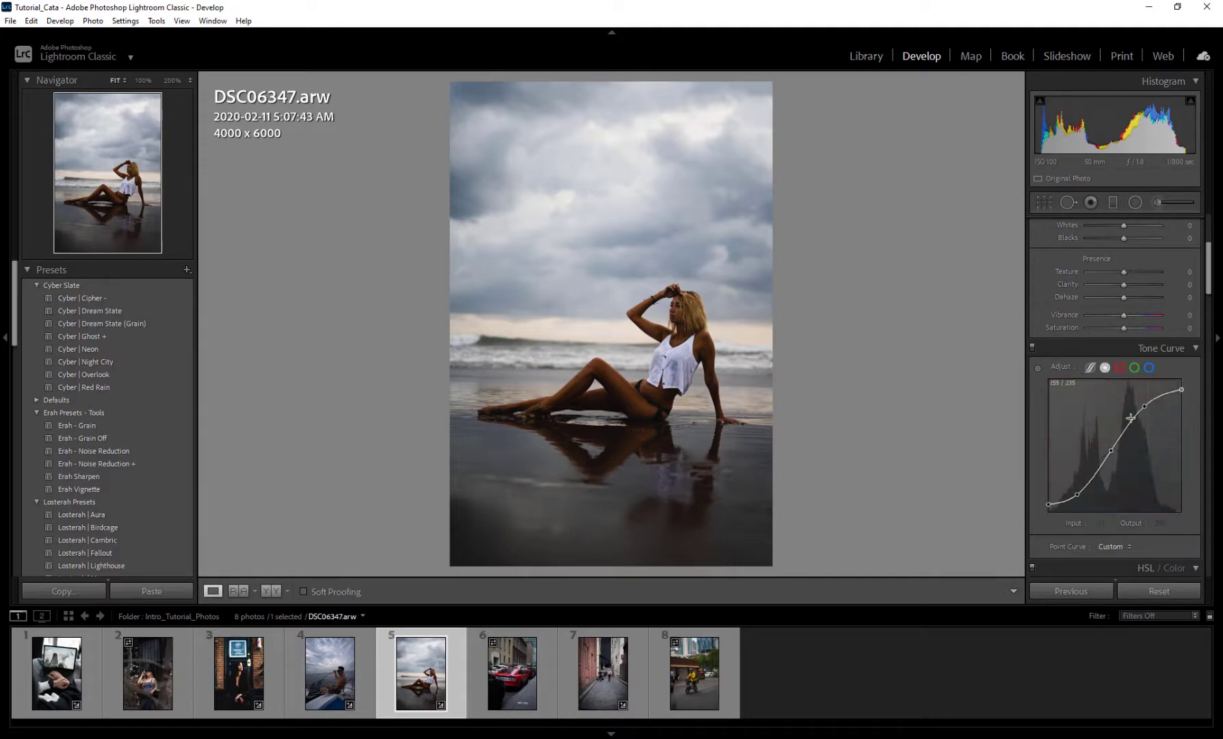
click(1130, 368)
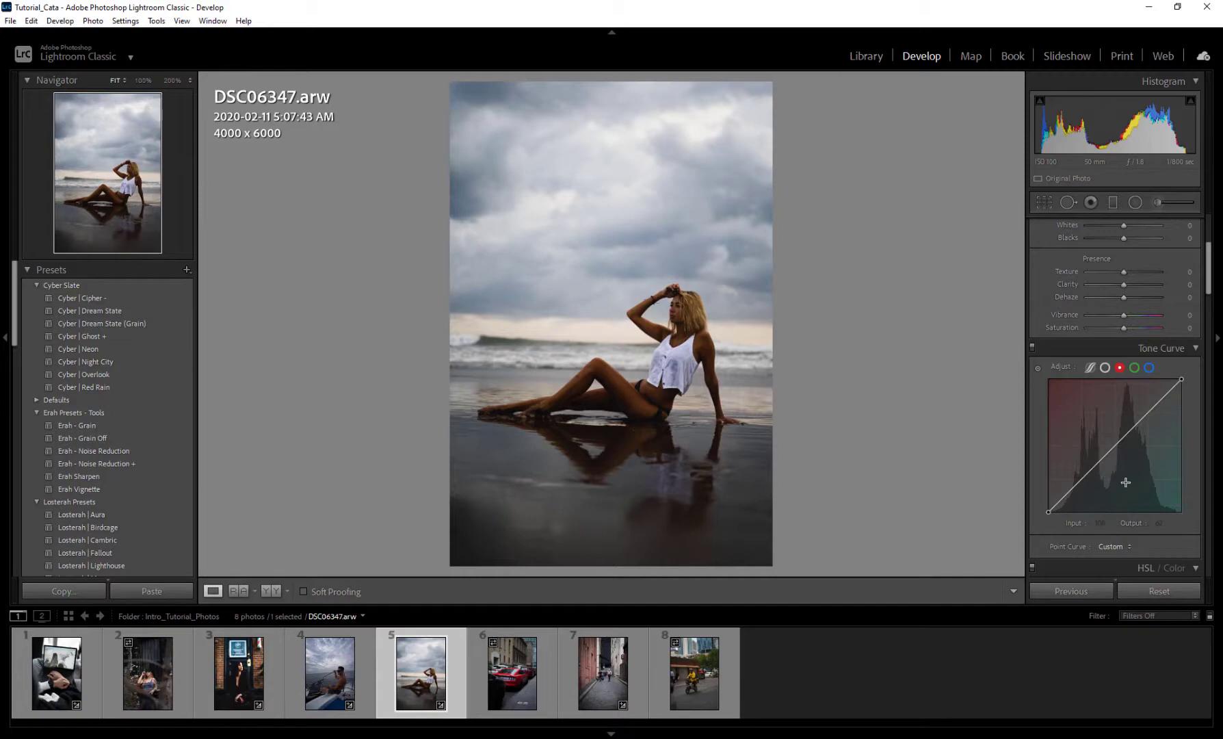
scroll(1095, 275, up, 3)
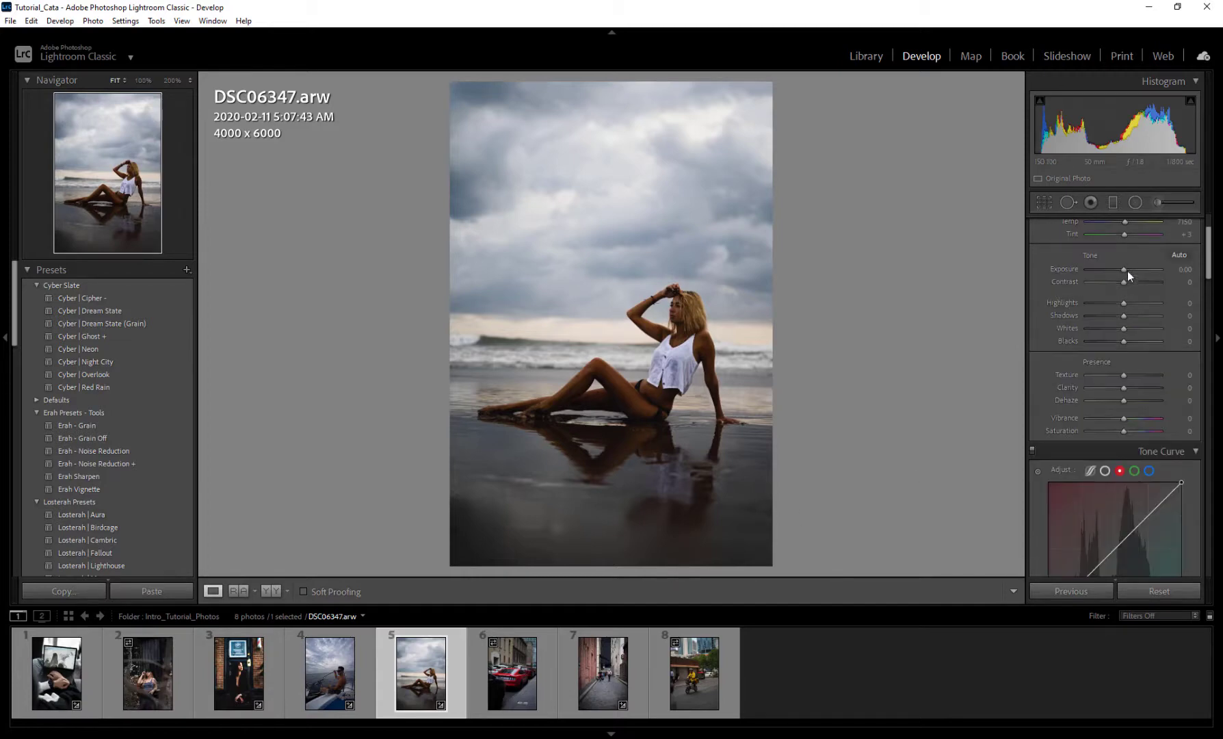
drag(1126, 270, 1127, 264)
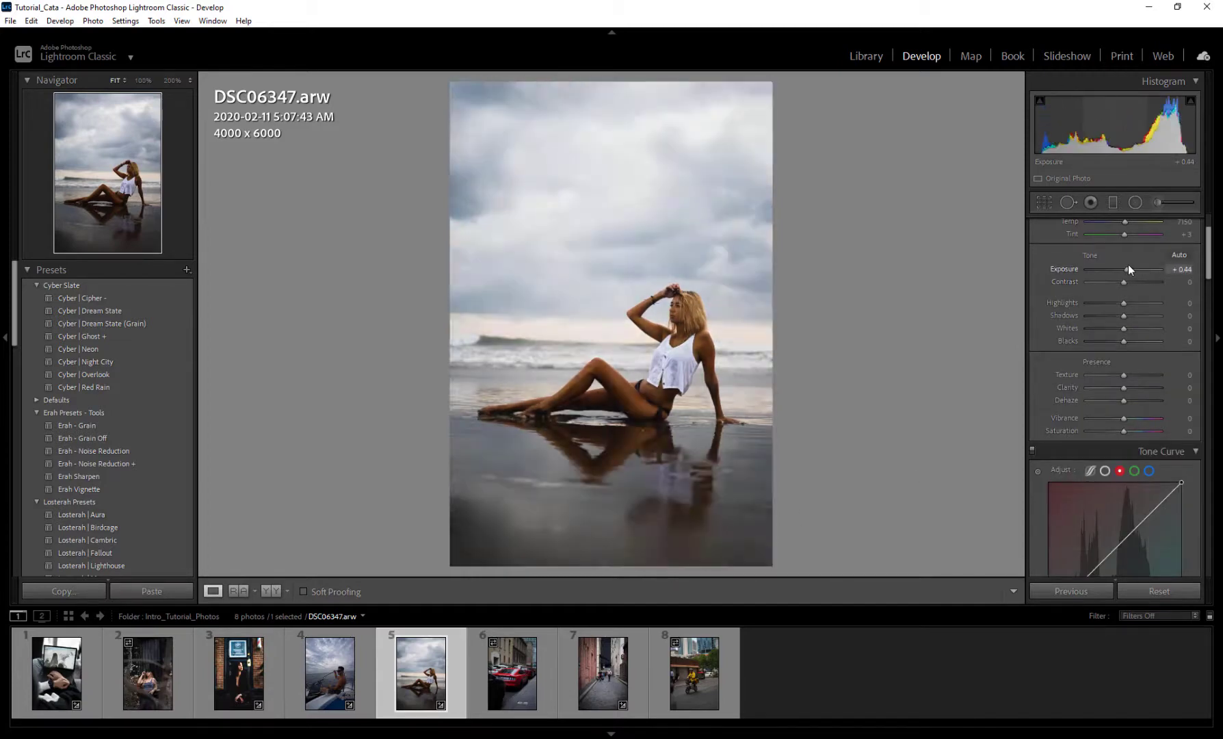
Anchor the red curve's midtones and shadows, lift its darkest tones to input 28, output 35, and compare the photo with the tone curve off.
scroll(1046, 359, down, 3)
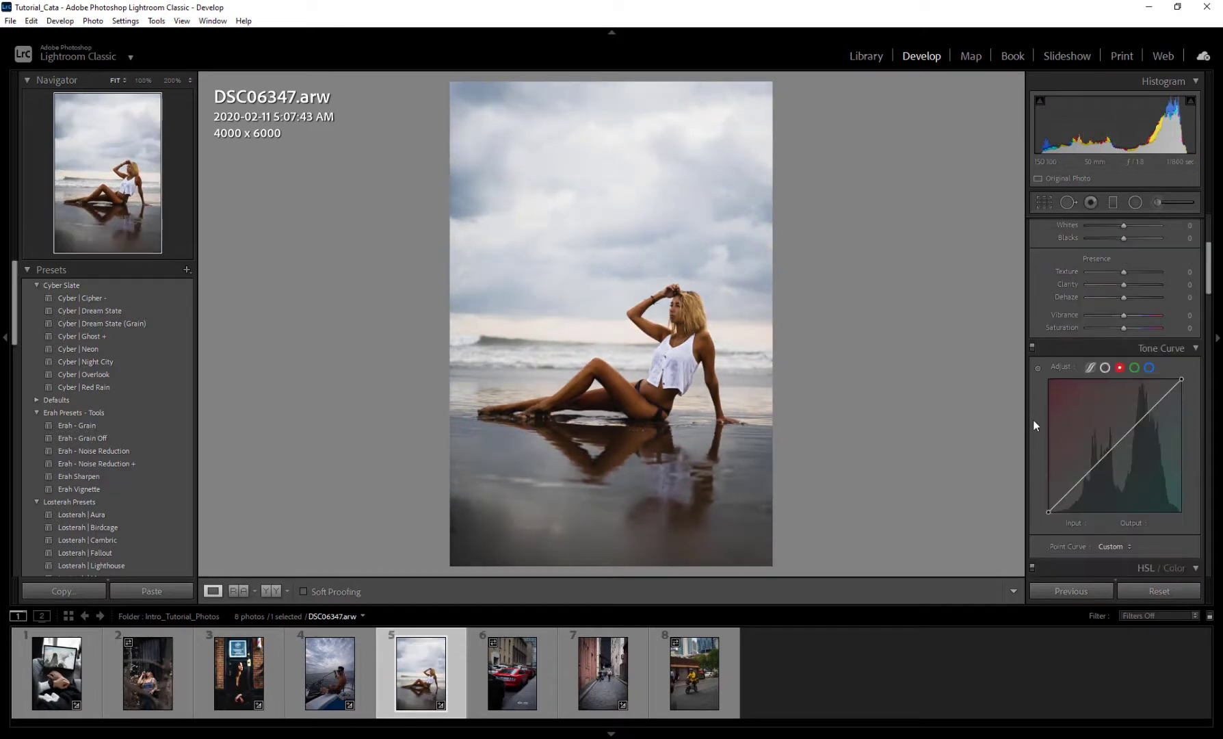
scroll(1035, 416, down, 3)
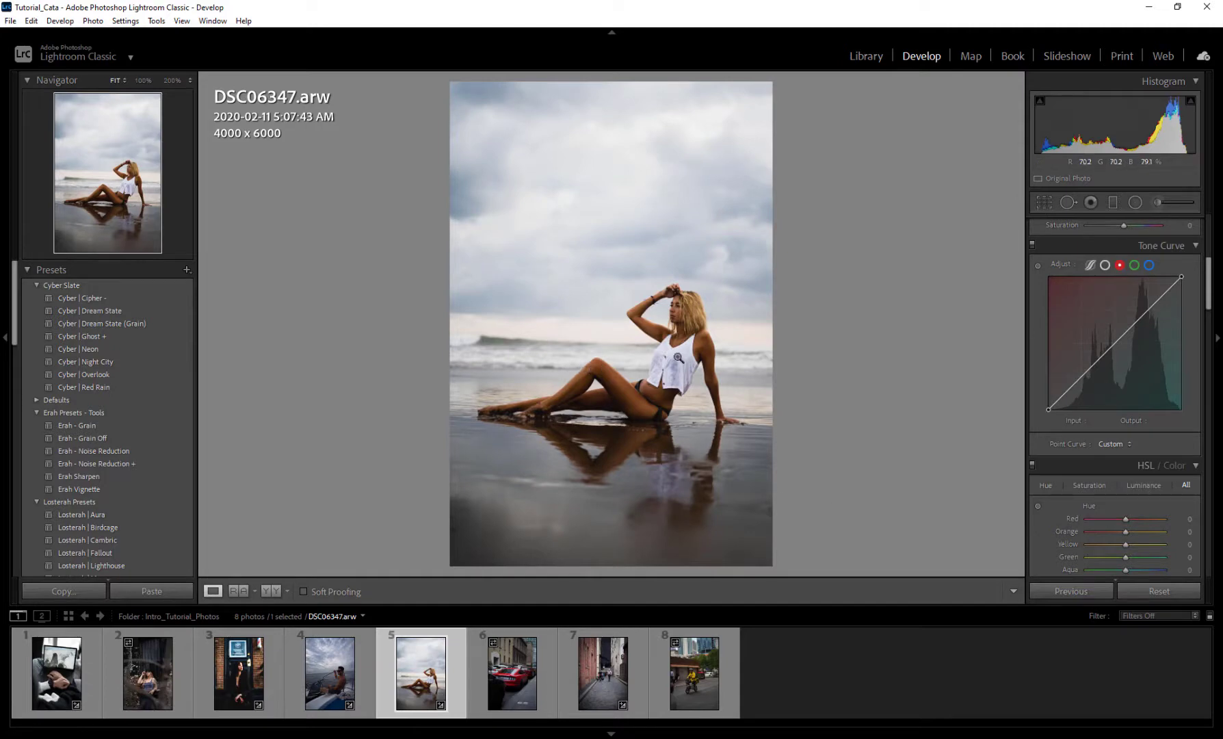
click(1113, 344)
click(1084, 374)
click(1066, 393)
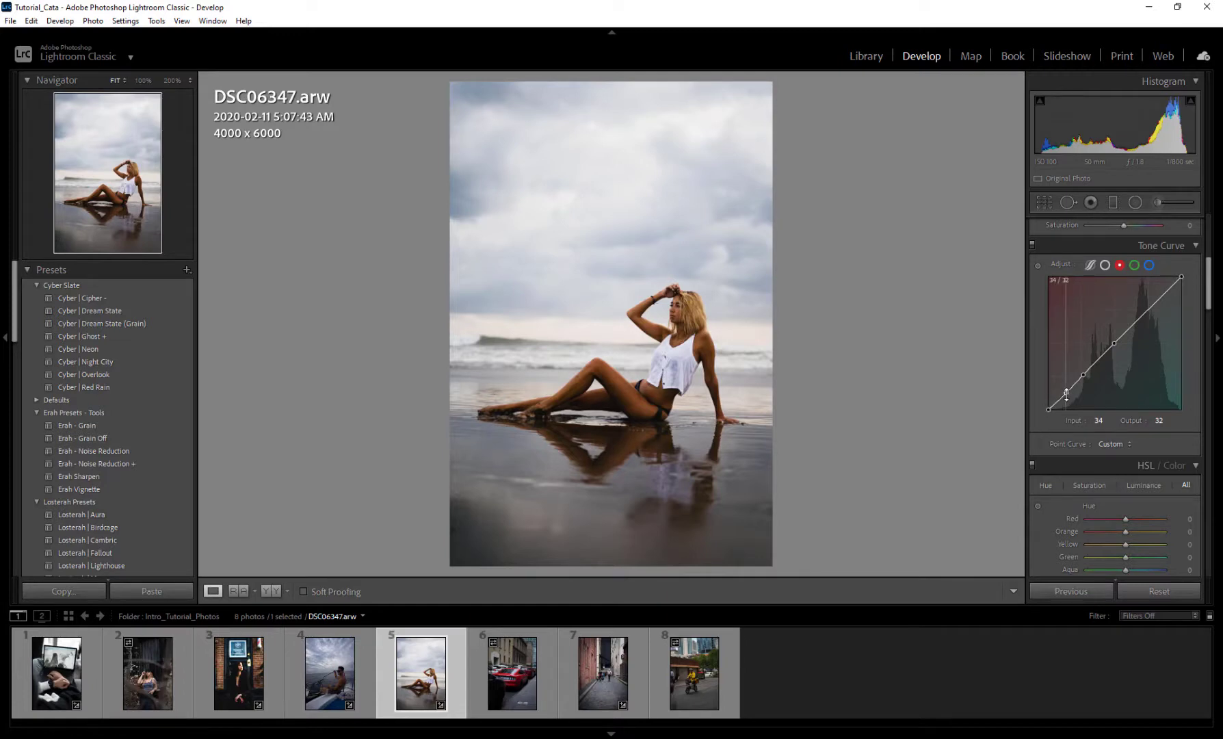
drag(1067, 395, 1063, 391)
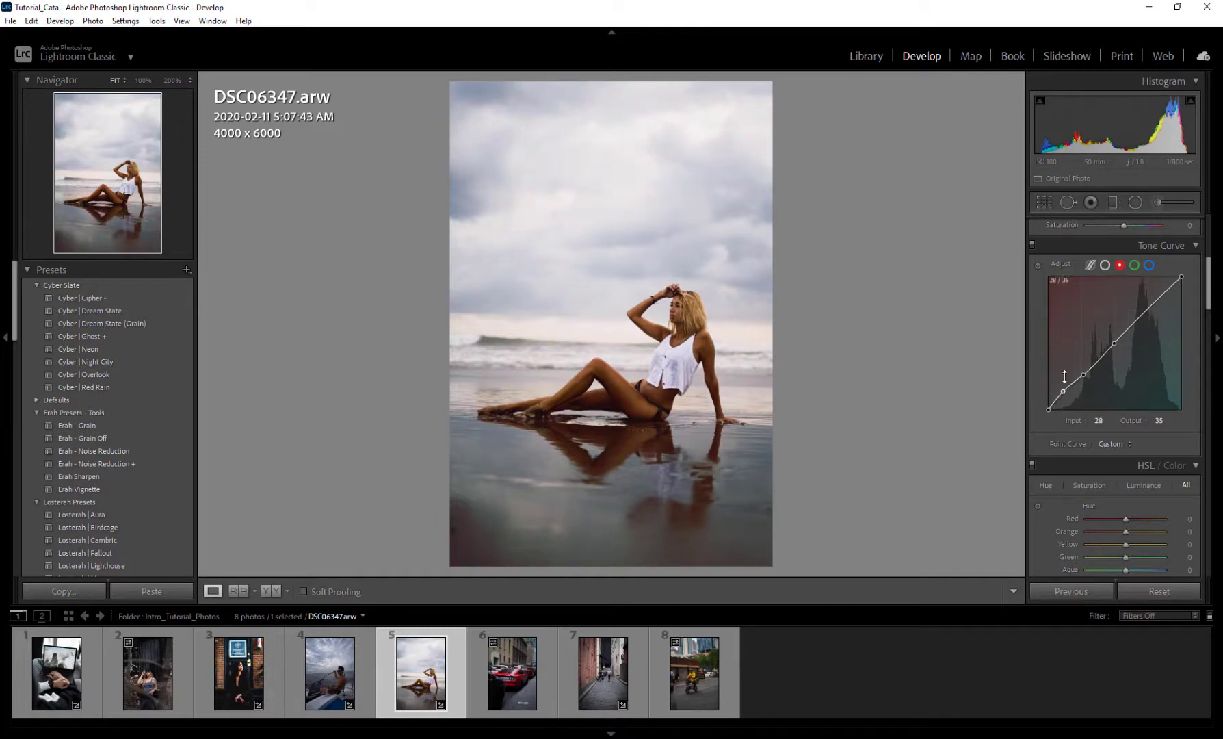
click(1033, 245)
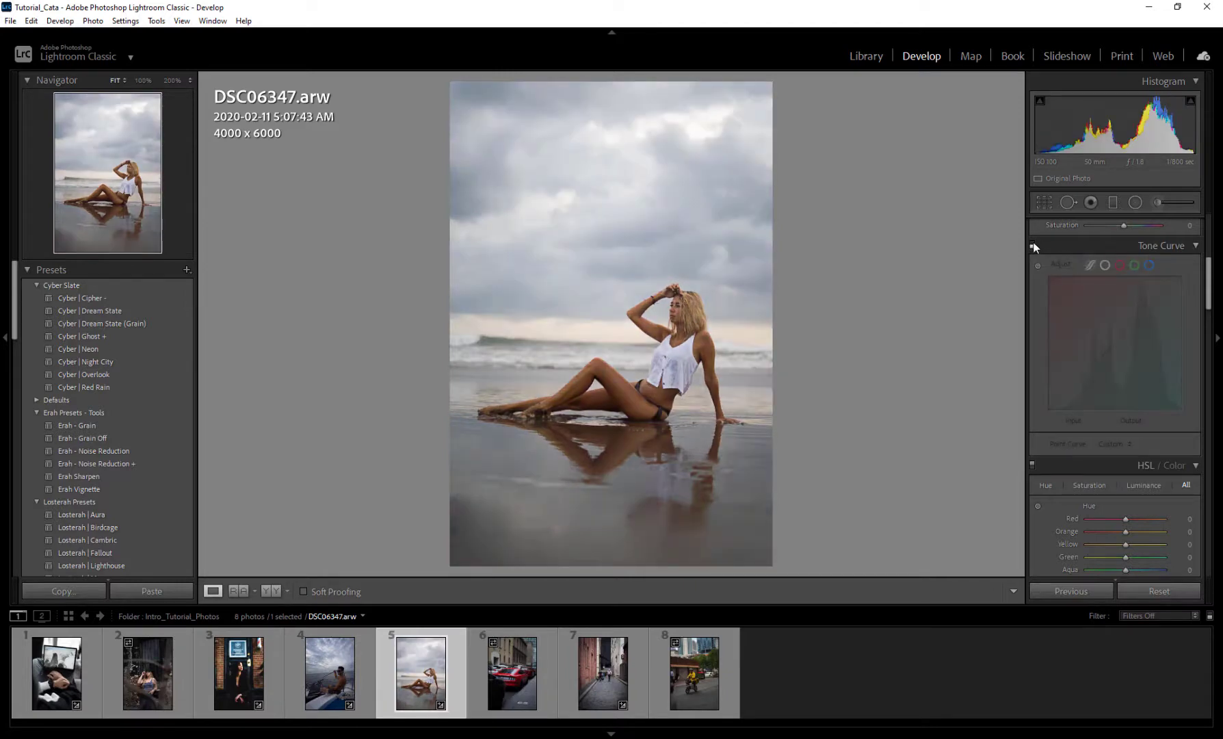
click(1033, 245)
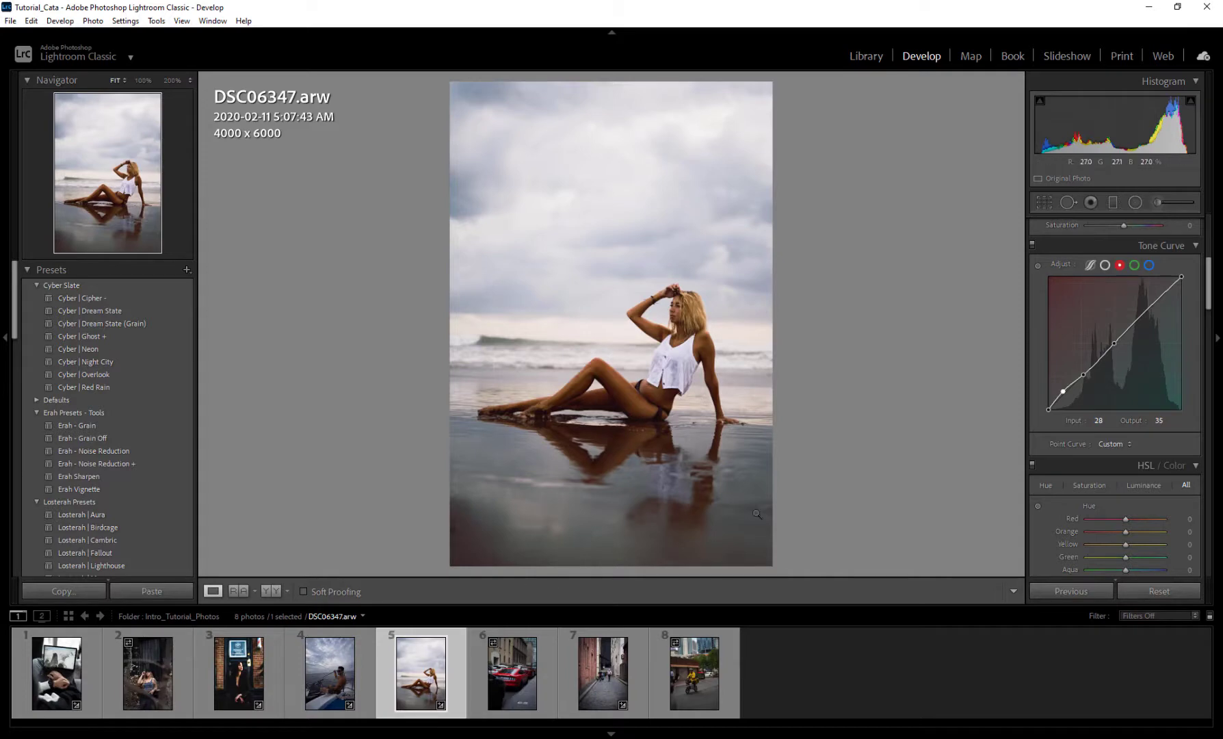
Show the blue channel curve, anchor its midtones at input 126, output 126, and add a second anchor in the highlights.
click(1150, 265)
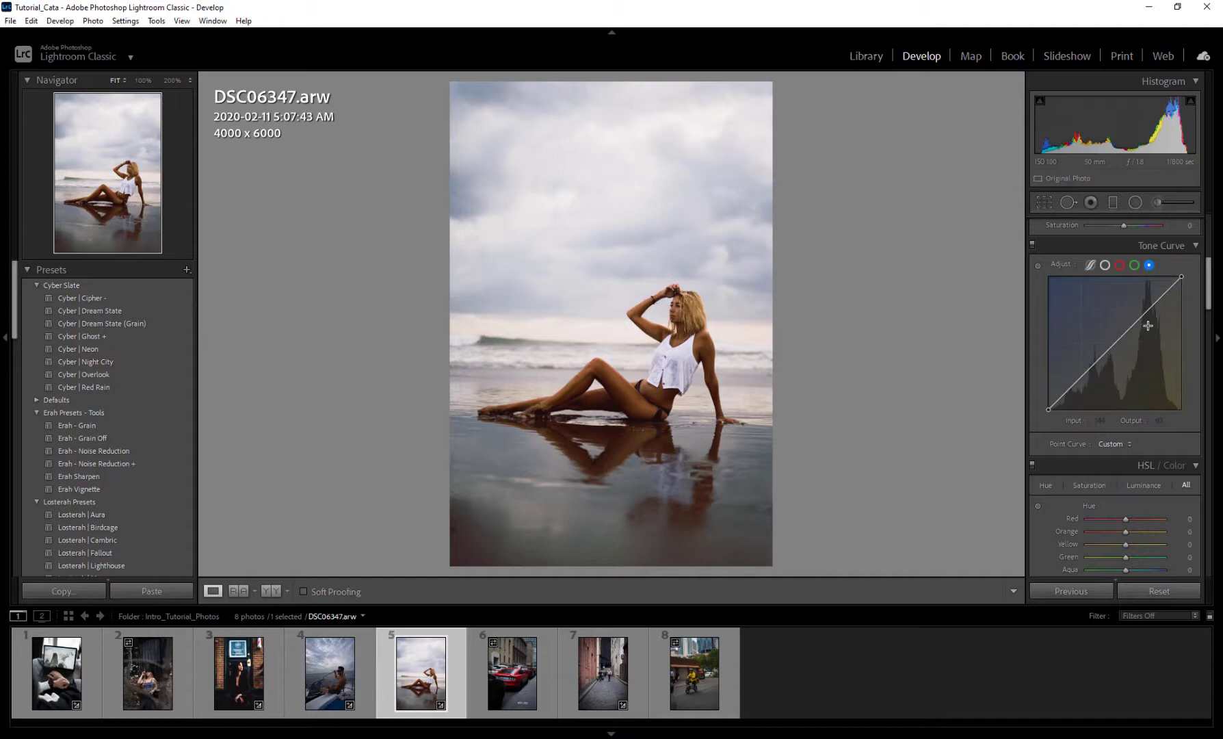
click(1114, 345)
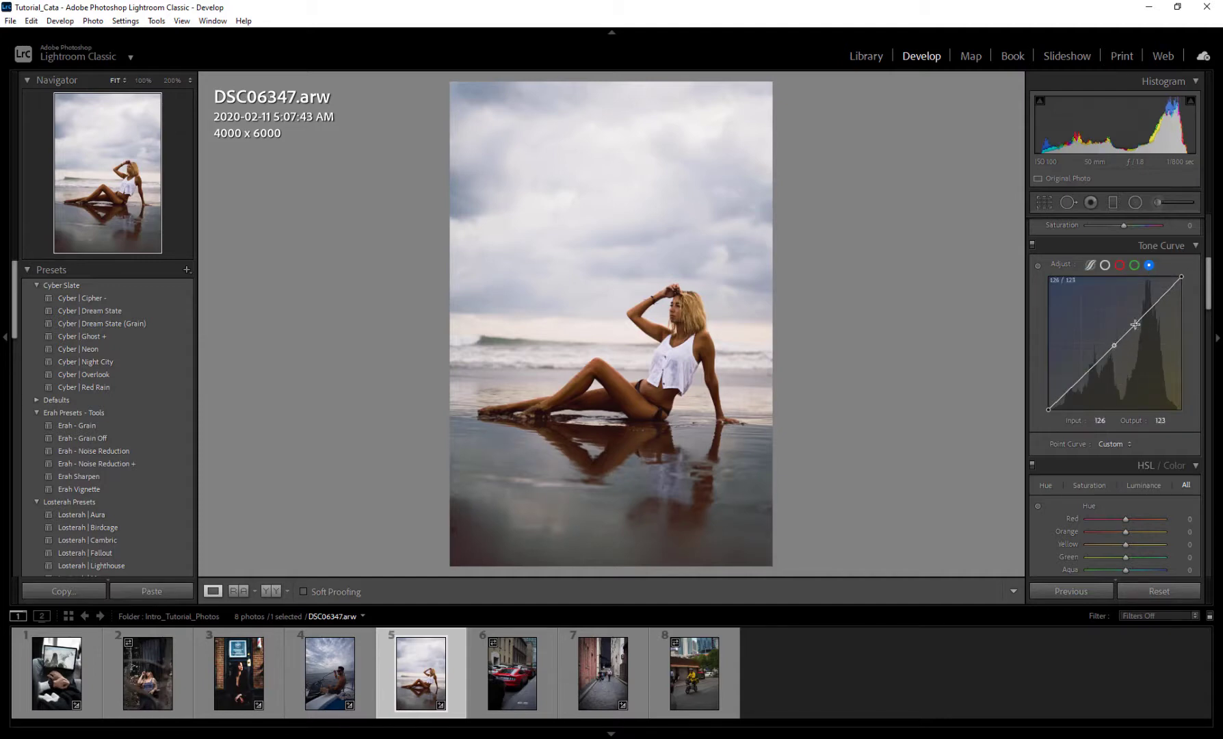
click(1144, 313)
drag(1113, 345, 1115, 344)
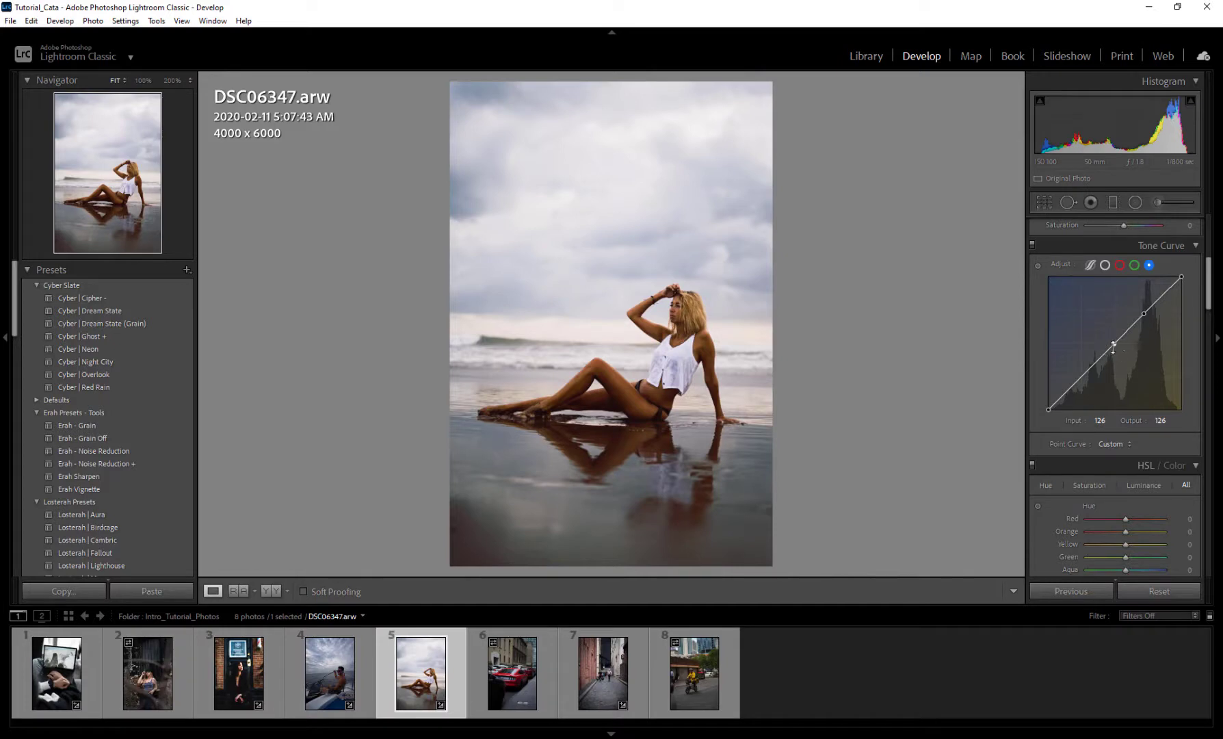
Try lifting the blue curve's brightest tones to input 220, output 228, and delete that anchor.
click(1164, 294)
drag(1164, 294, 1164, 296)
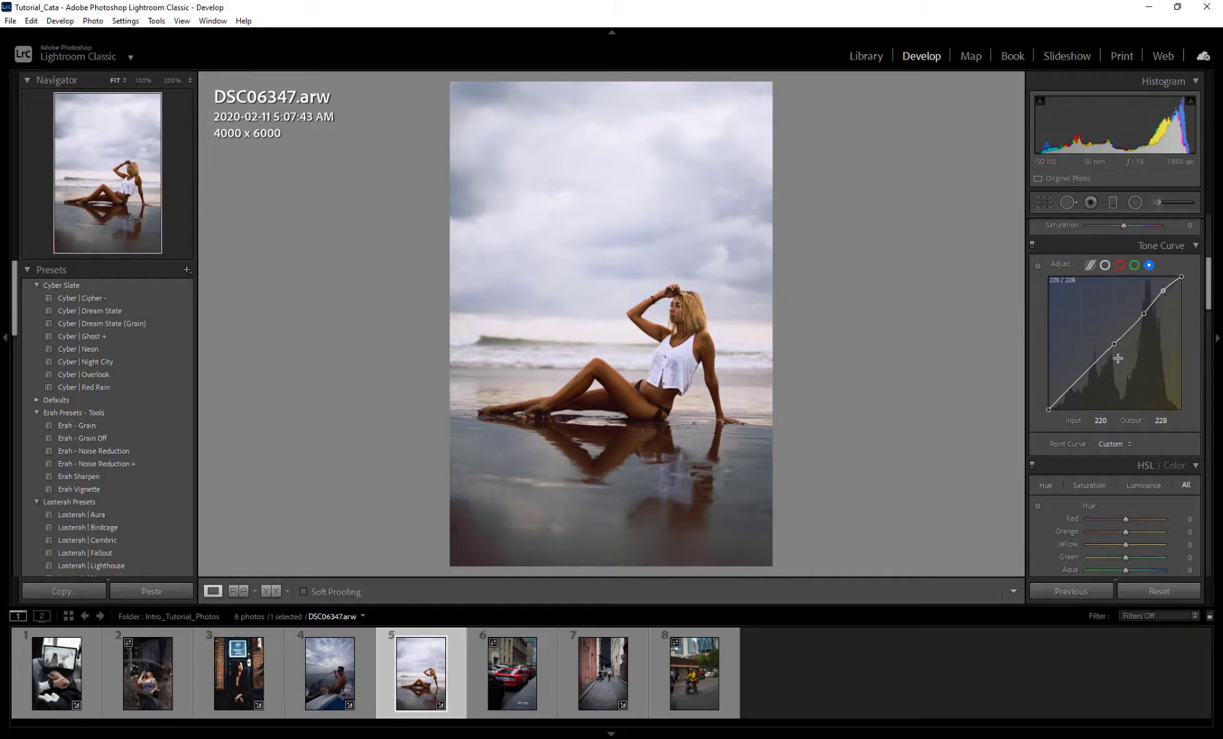
double_click(1163, 291)
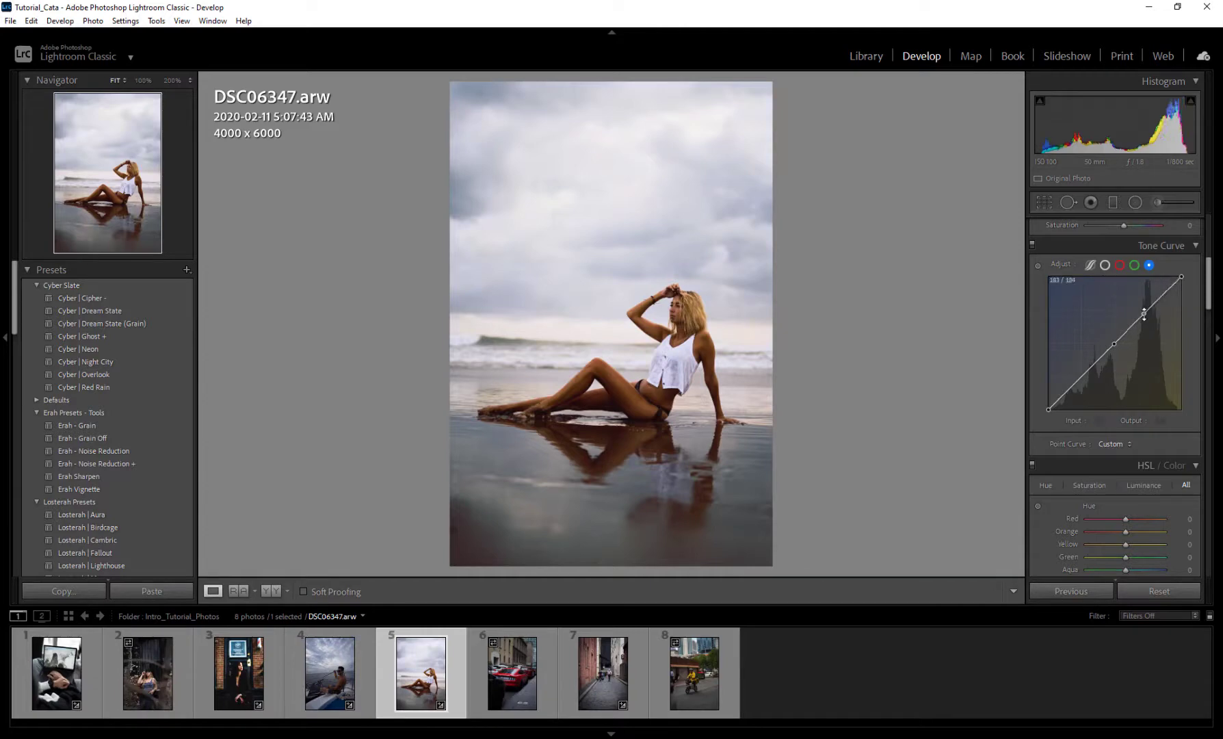
Try lowering the blue highlights, add a shadow anchor, and raise the highlight anchor to input 187, output 201.
drag(1144, 314, 1152, 317)
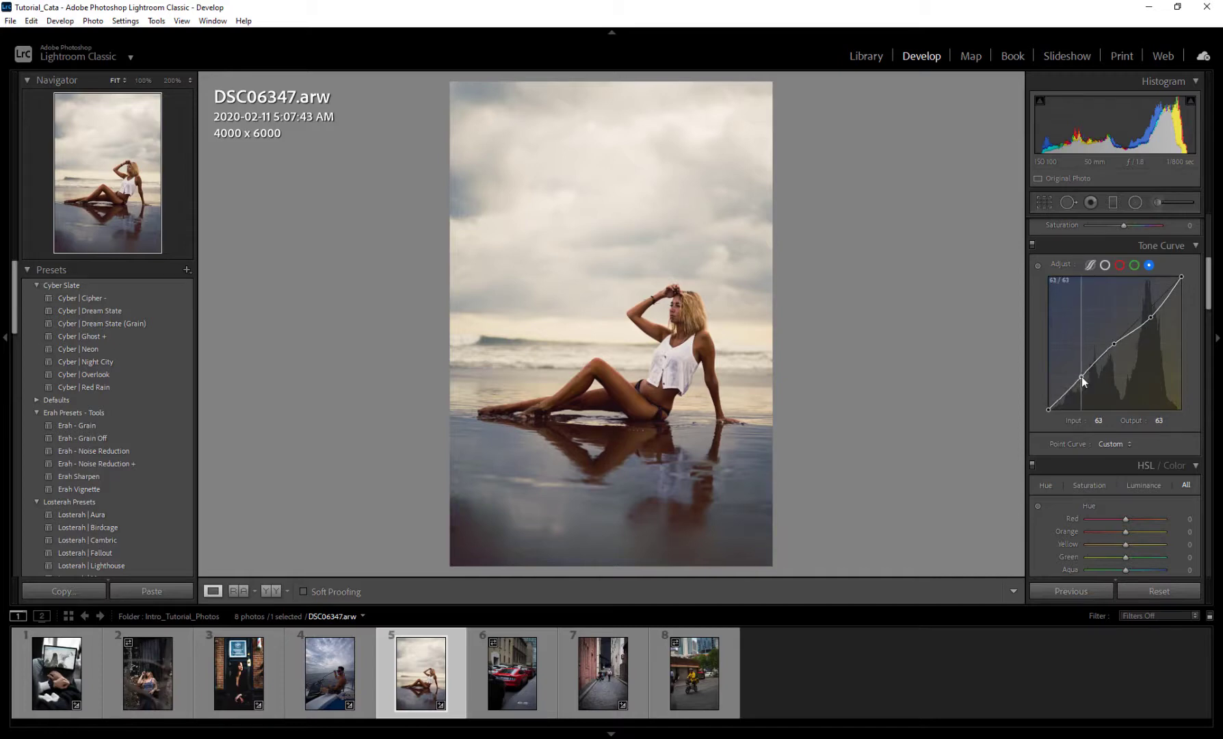
click(1081, 376)
drag(1151, 317, 1146, 305)
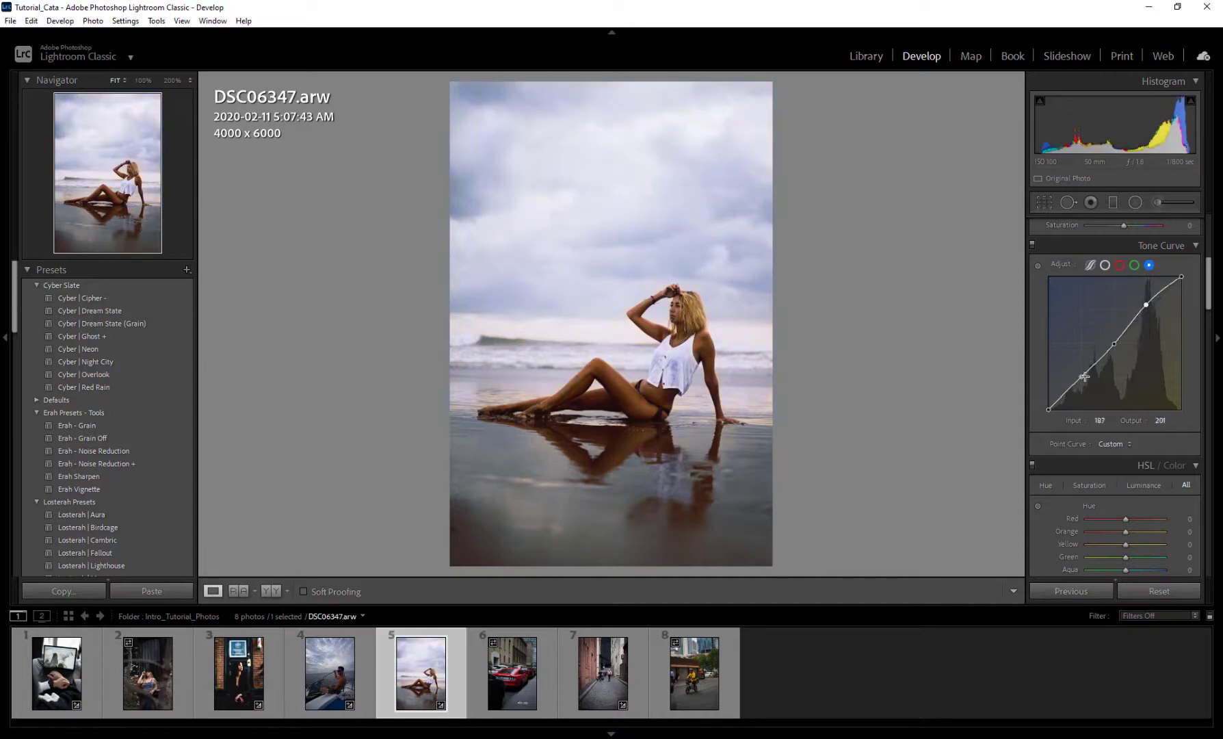
Bend the green and red channel curves into S-curves, with red highlights at input 187, output 203 and red shadows at input 65, output 55.
click(1134, 265)
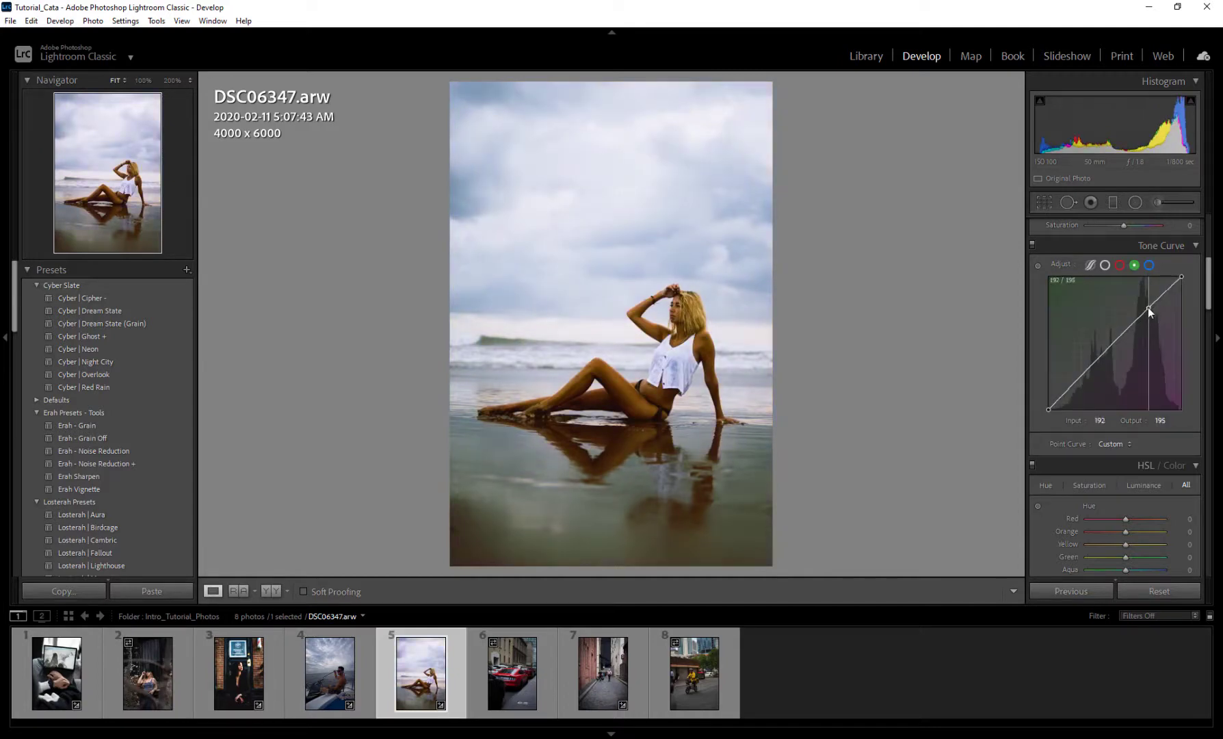
drag(1110, 348, 1078, 384)
click(1119, 265)
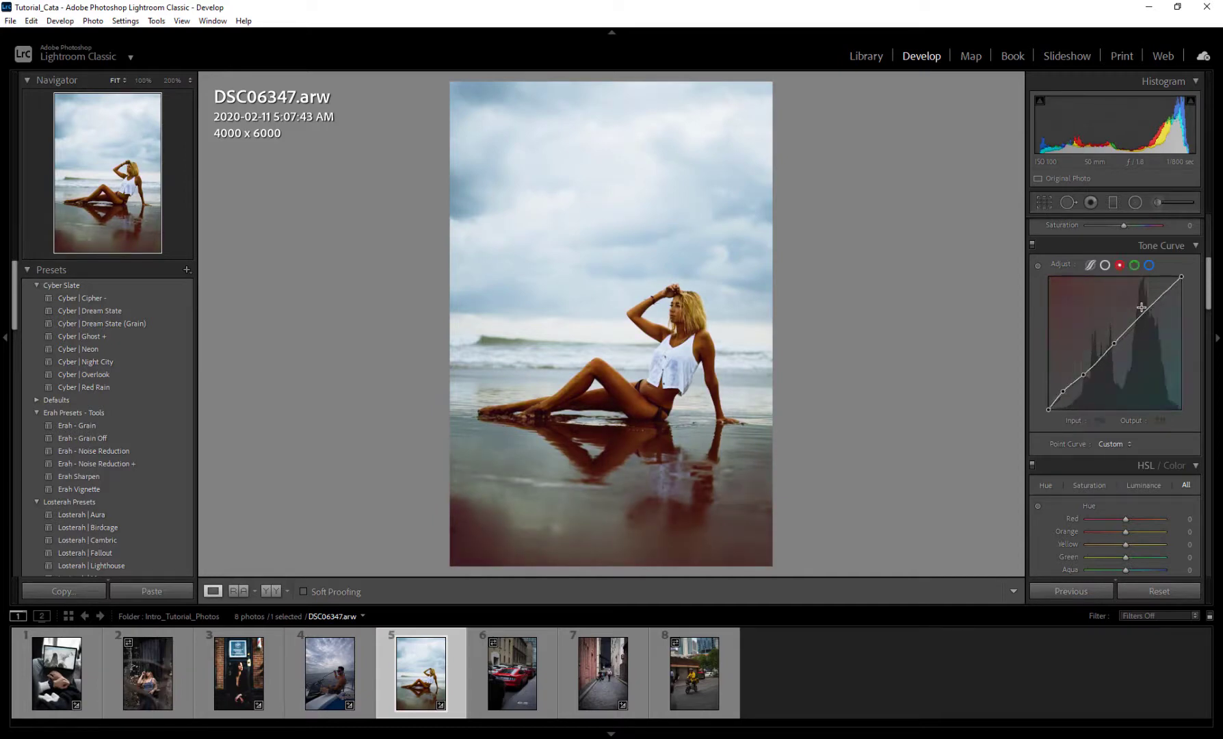
drag(1141, 307, 1145, 303)
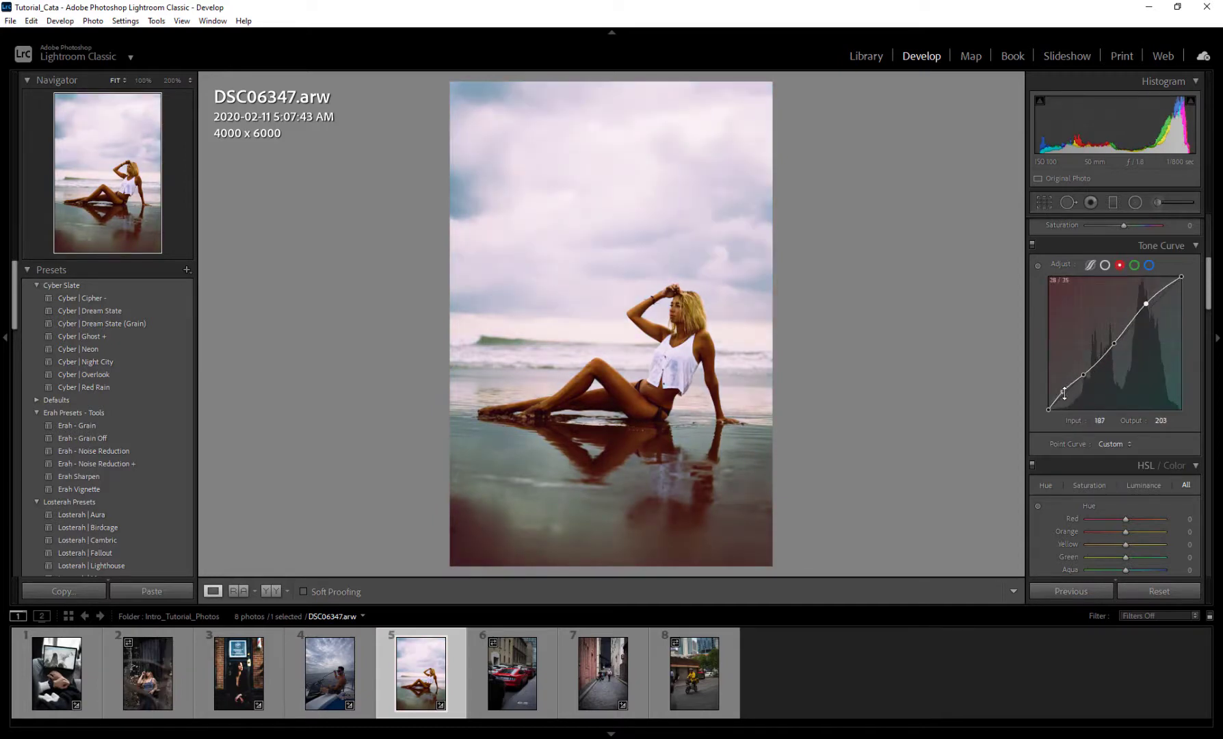
drag(1065, 394, 1082, 381)
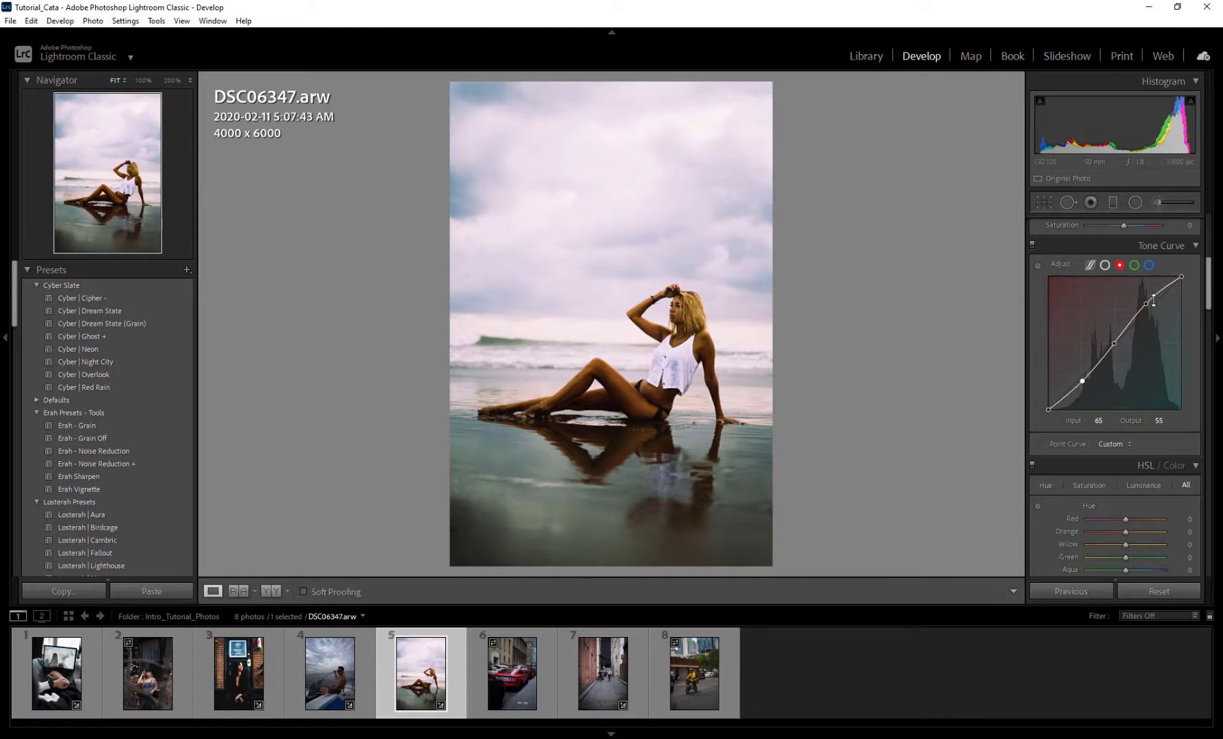
Check the green and blue curves, and raise the RGB curve's white point to output 246.
click(1133, 265)
click(1149, 266)
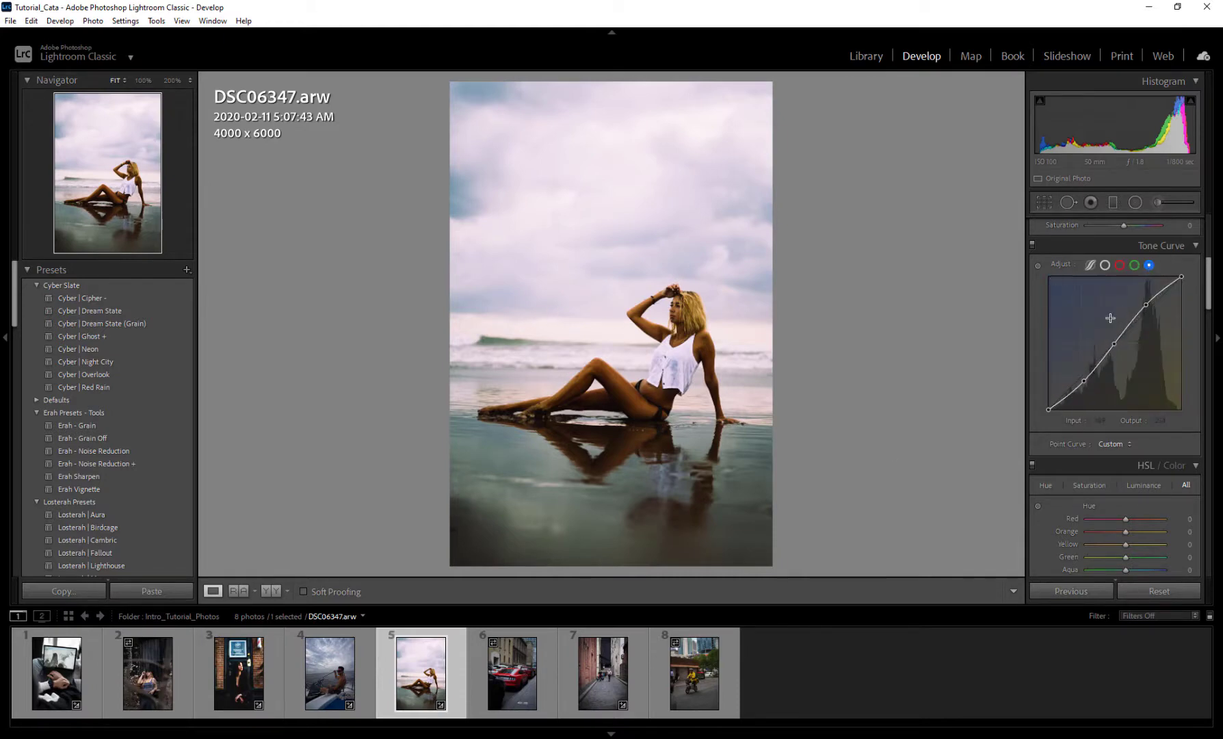
click(1105, 265)
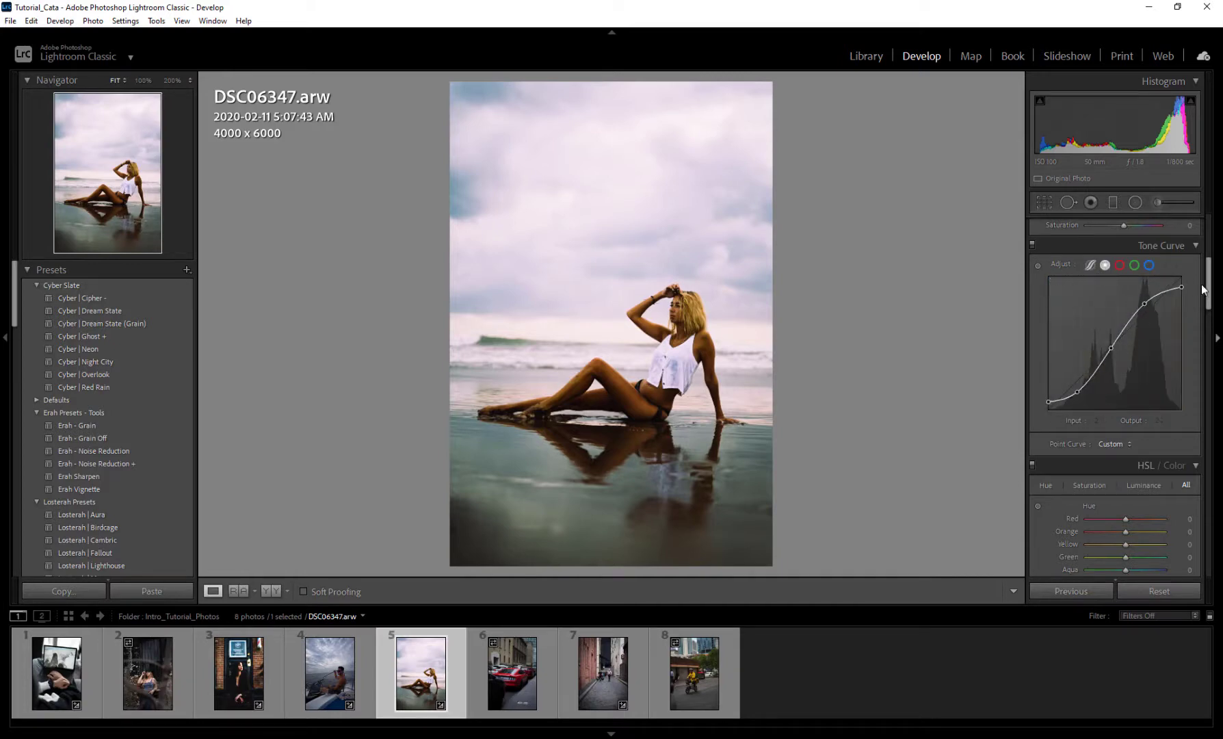
mouse_move(1181, 287)
mouse_down()
mouse_move(1184, 275)
mouse_move(1184, 301)
mouse_move(1183, 281)
mouse_up()
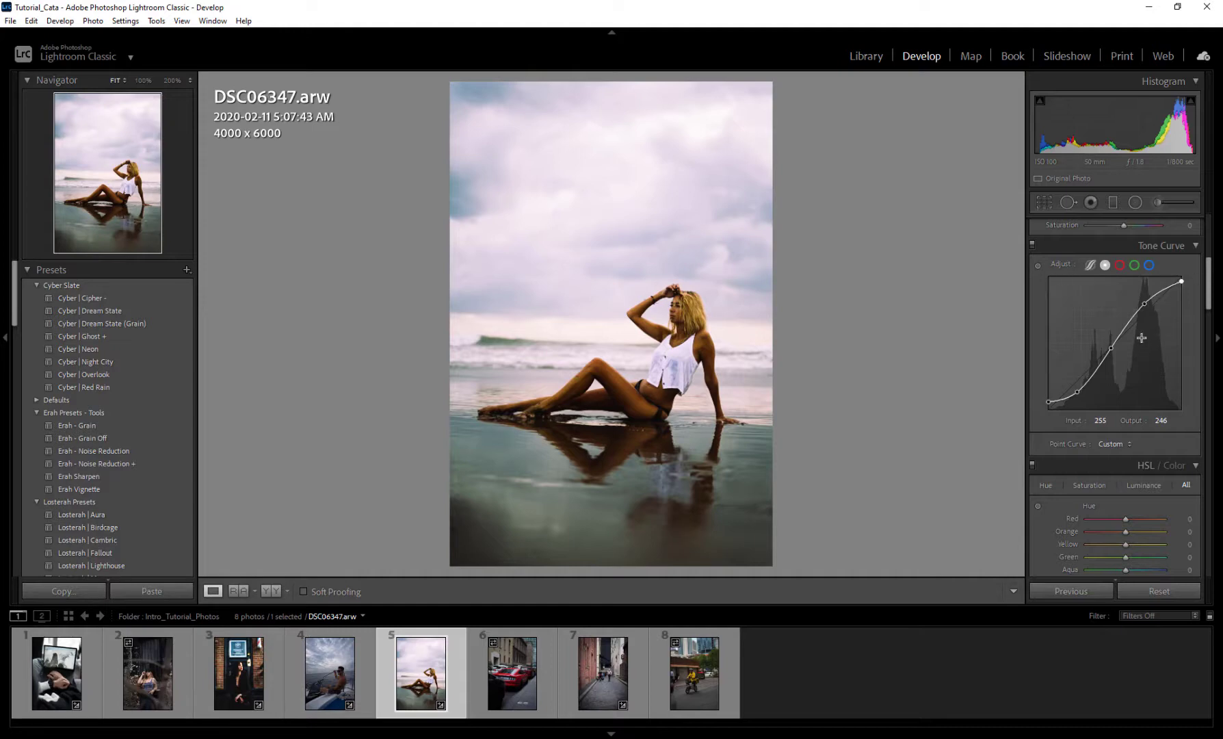
Show the parametric curve, try its Highlights region at +100 and -98, and reset it.
click(1091, 266)
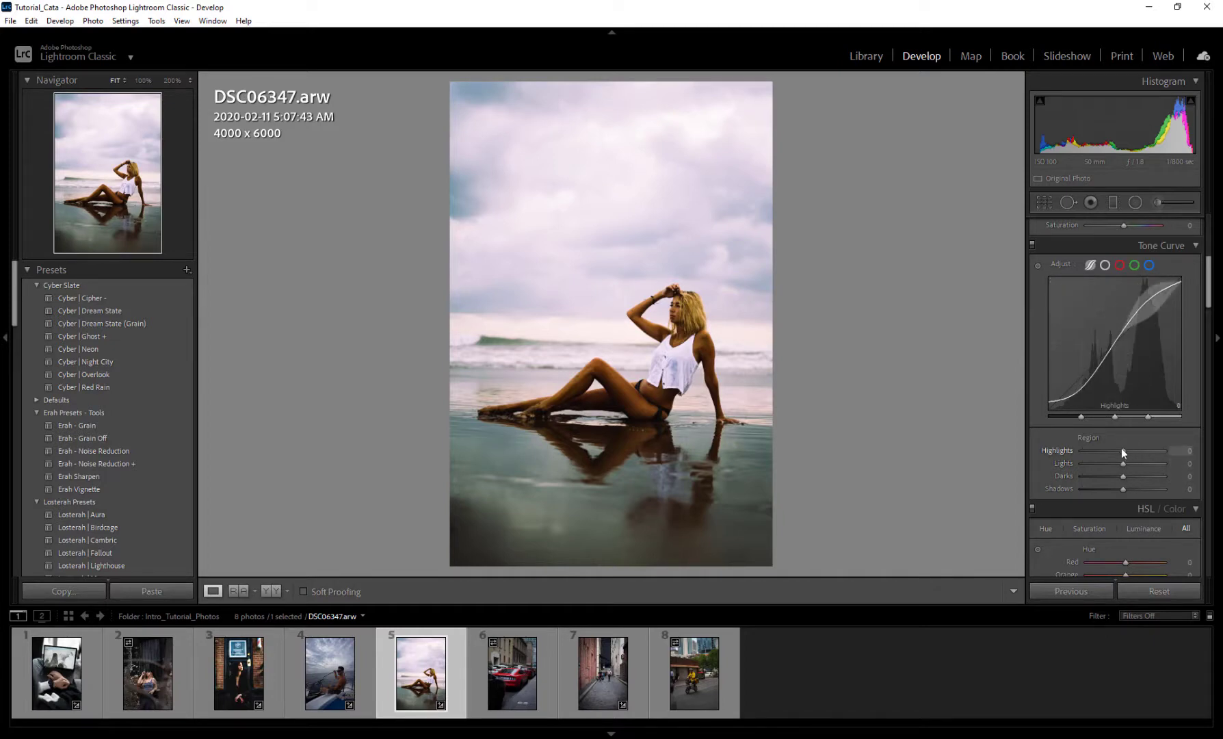
drag(1123, 450, 1172, 449)
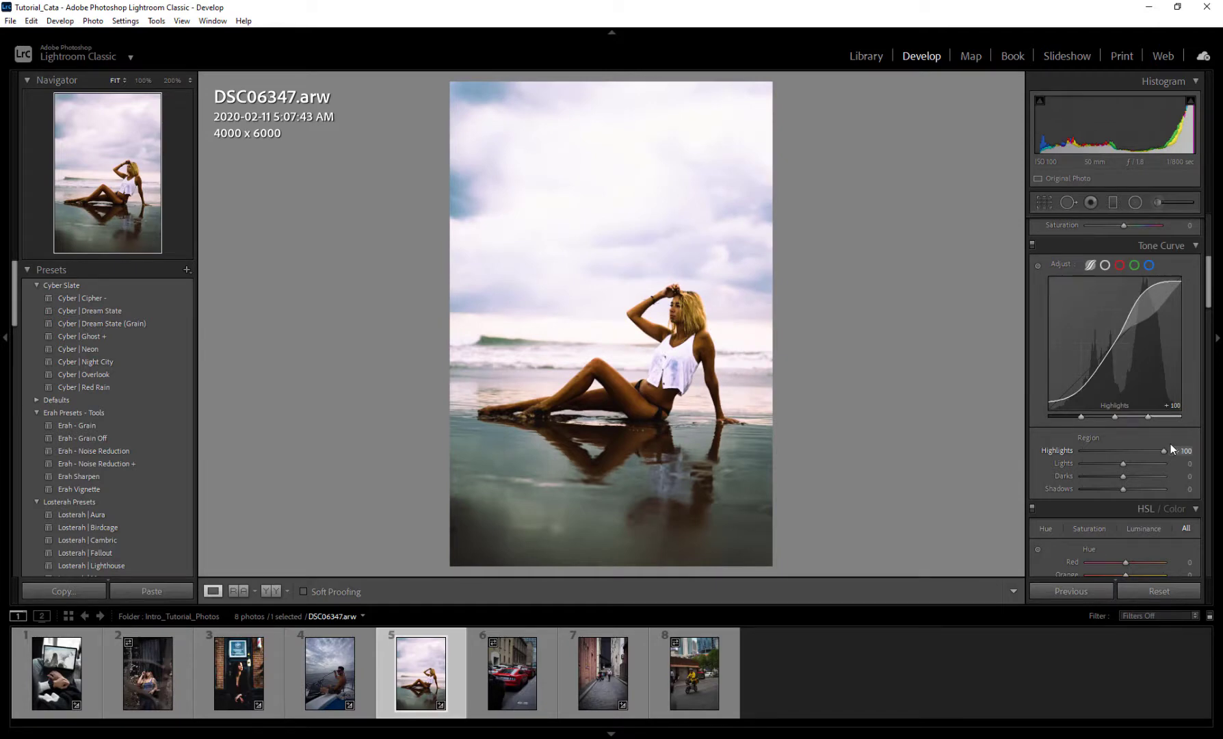
drag(1171, 444, 1072, 452)
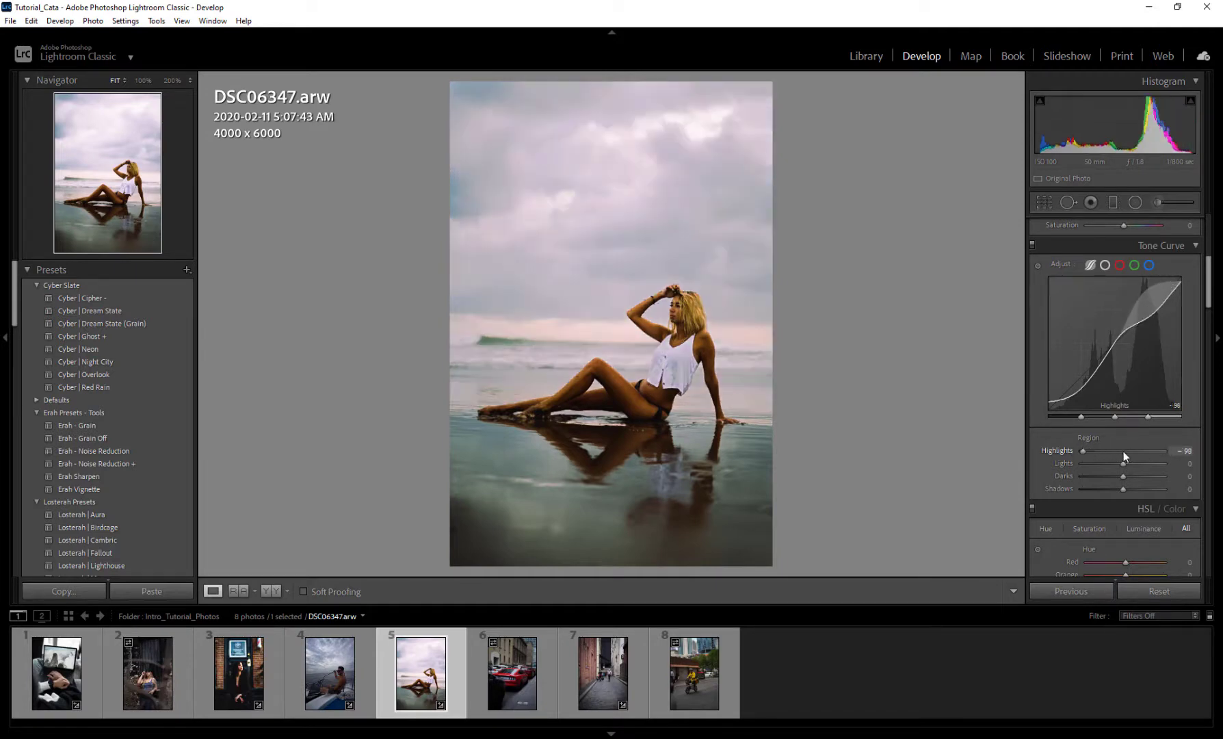
double_click(1124, 452)
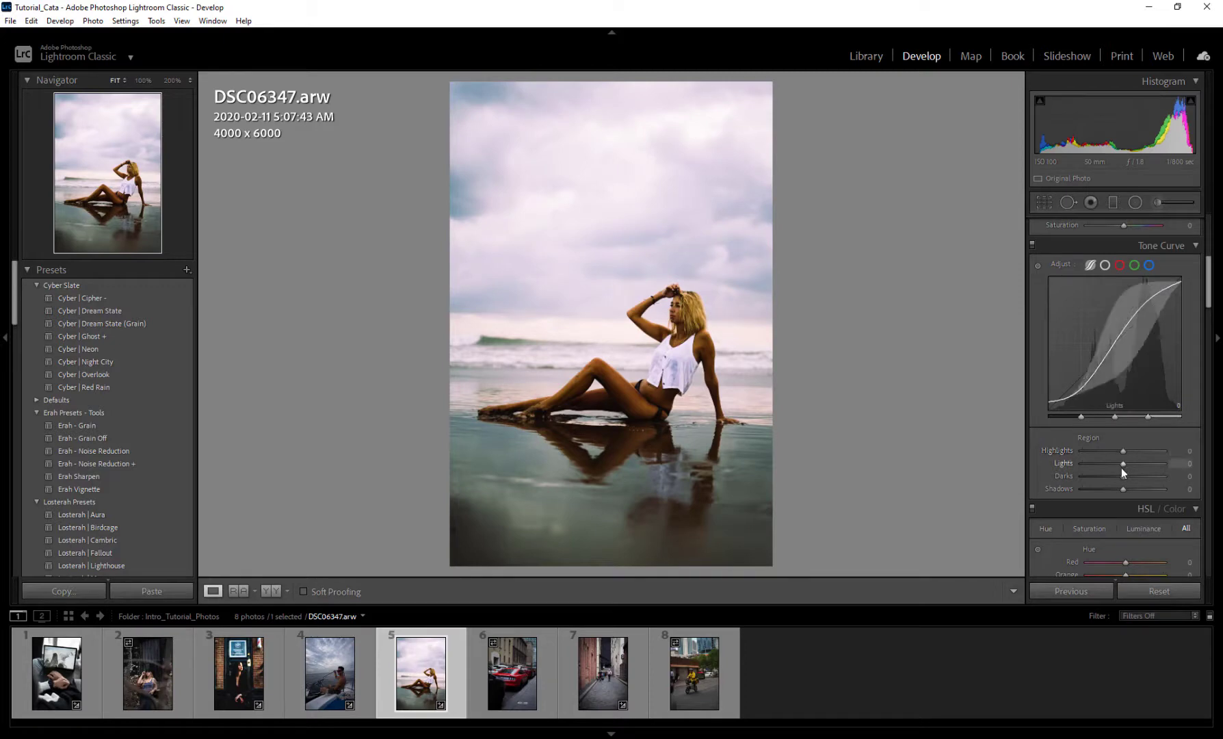
Try small changes to the Lights and Darks regions, with Darks at +13, and reset them.
mouse_move(1123, 463)
mouse_down()
mouse_move(1142, 461)
mouse_move(1109, 451)
mouse_move(1129, 451)
mouse_move(1107, 475)
mouse_move(1127, 470)
mouse_up()
double_click(1127, 465)
double_click(1126, 476)
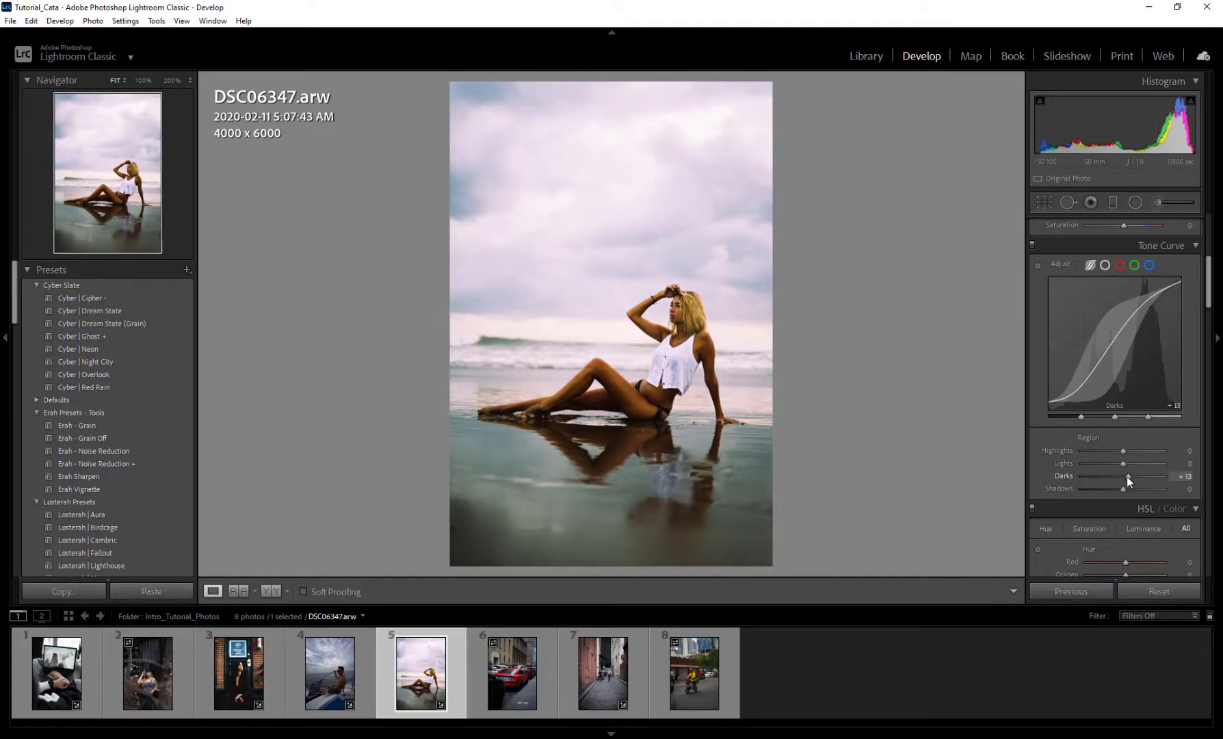
Raise the shadow anchor of the RGB point curve to input 57, output 40.
click(1104, 265)
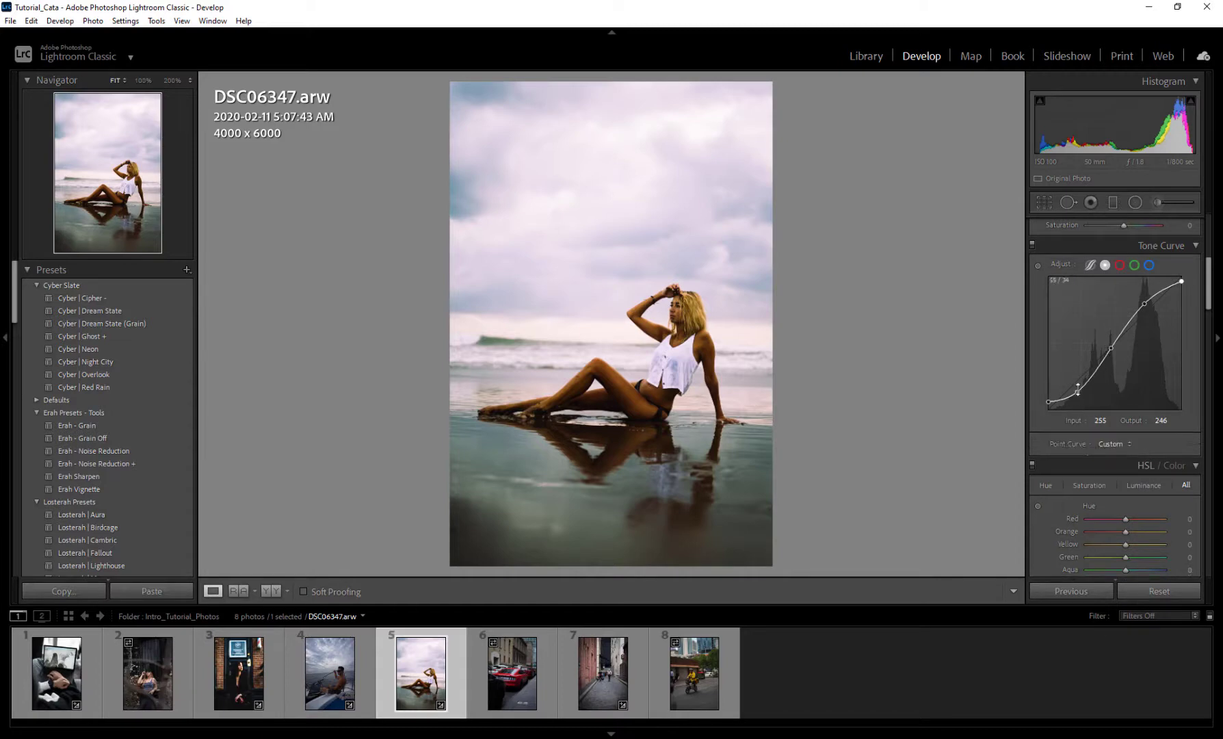
drag(1079, 390, 1083, 365)
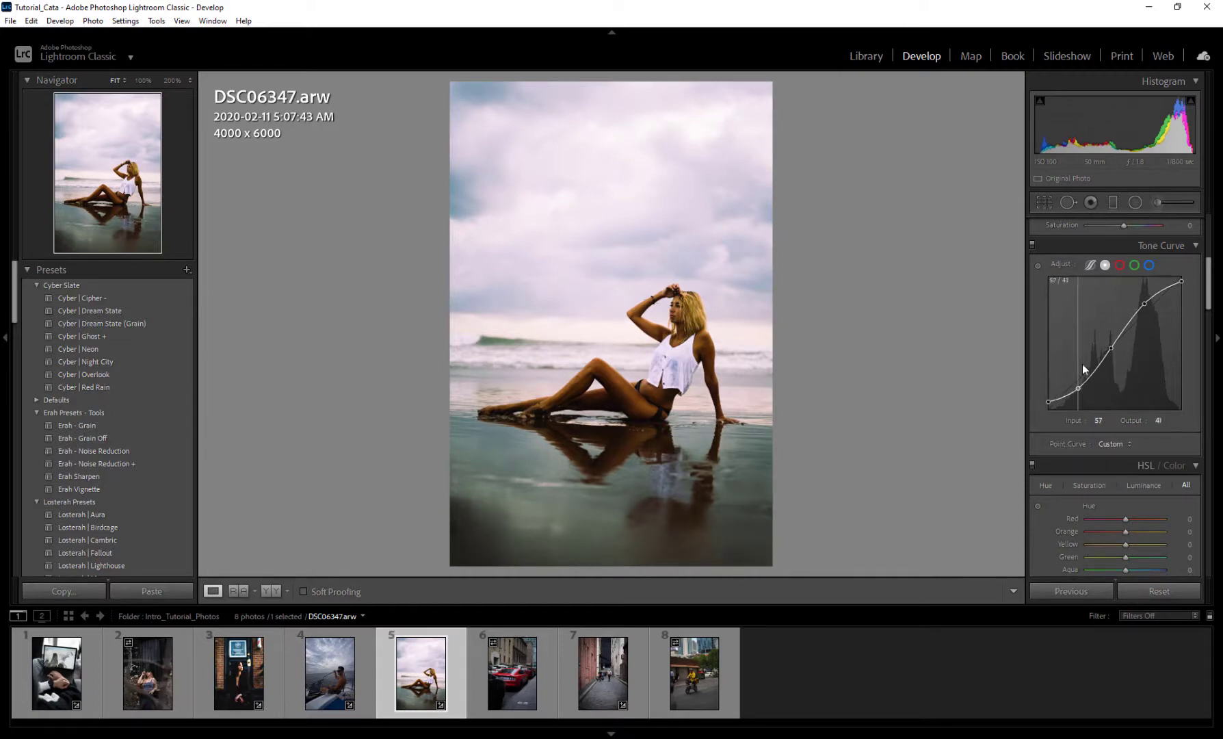
Try the parametric curve's shadow split at 21, highlight split at 88 and Highlights at +16, and undo these changes.
click(1089, 264)
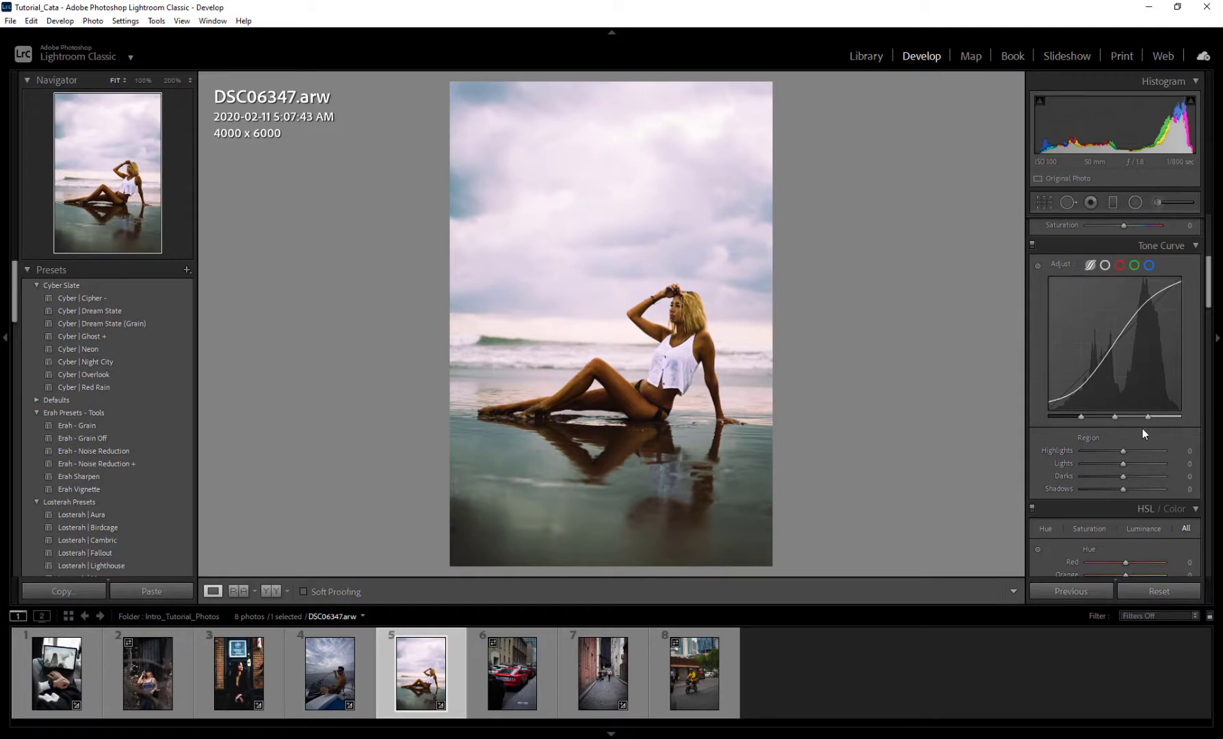
mouse_move(1075, 416)
drag(1081, 416, 1149, 415)
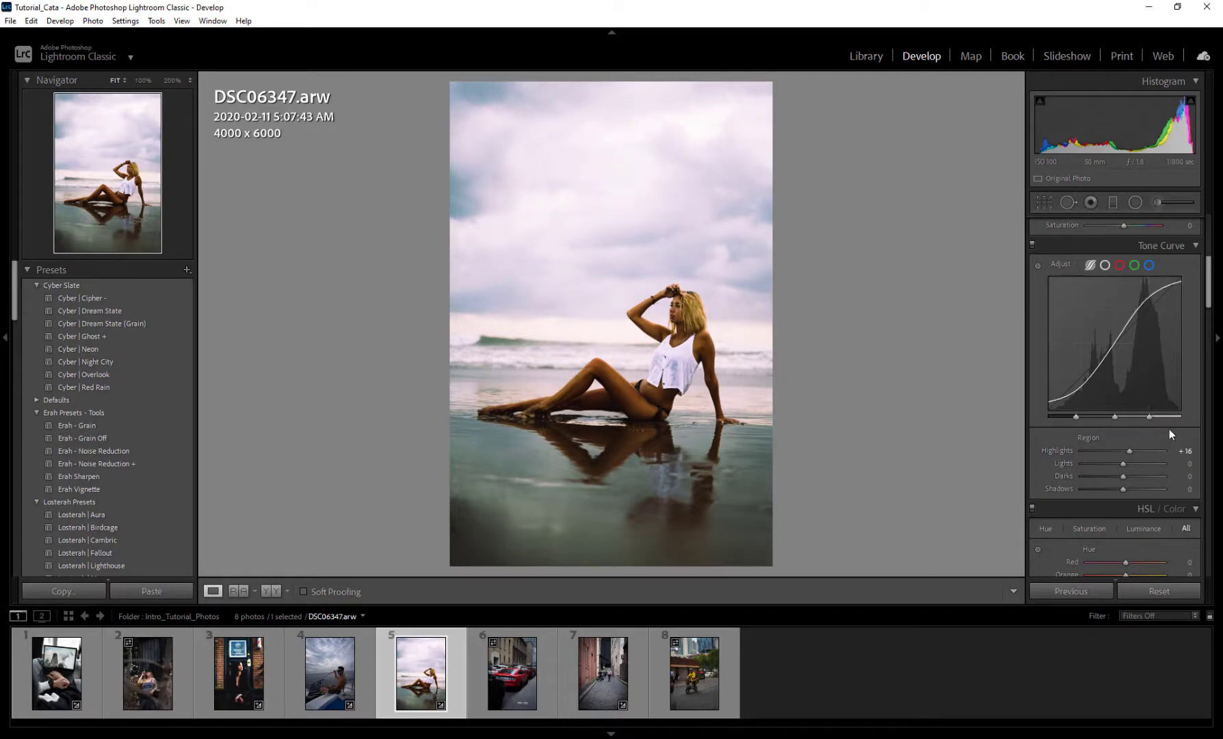
key(ctrl+z)
key(ctrl+z)
key(ctrl+z)
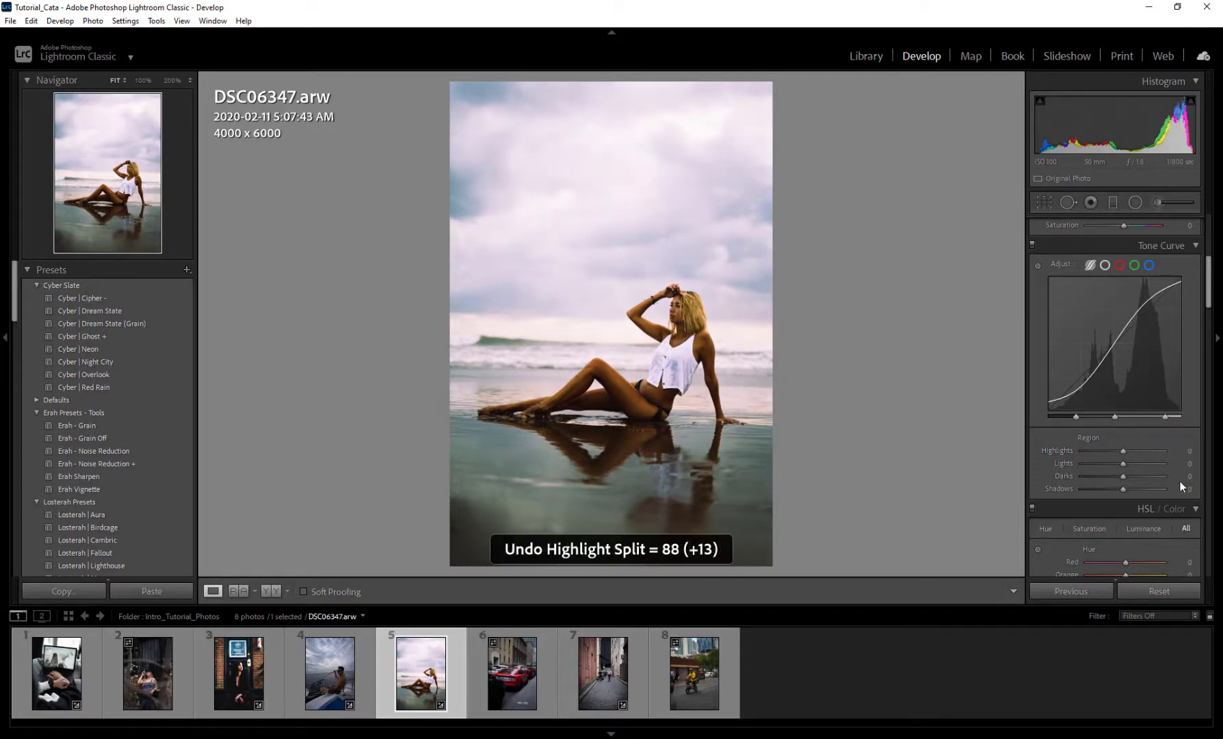
key(ctrl+z)
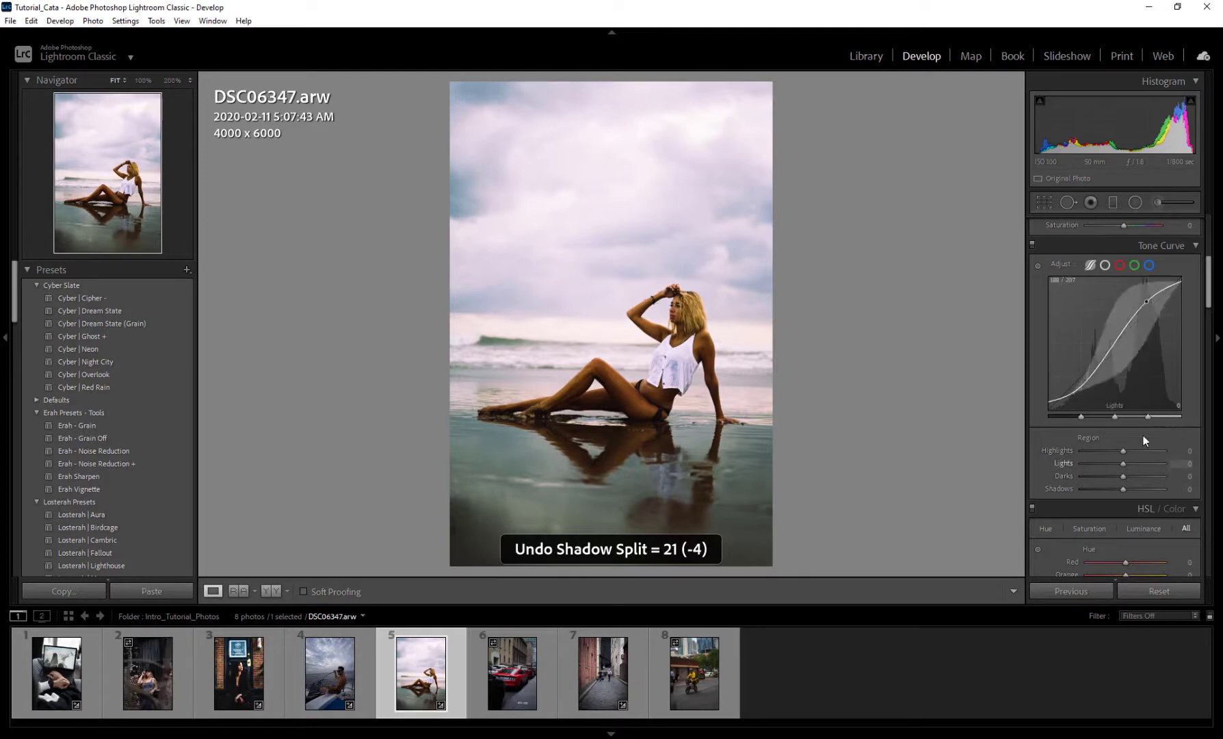
Set the parametric Highlights region to +2, return to the RGB point curve and apply the Linear preset.
mouse_move(1123, 451)
mouse_down()
mouse_move(1166, 414)
mouse_move(1145, 415)
mouse_move(1167, 412)
mouse_move(1131, 421)
mouse_move(1164, 418)
mouse_move(1144, 416)
mouse_up()
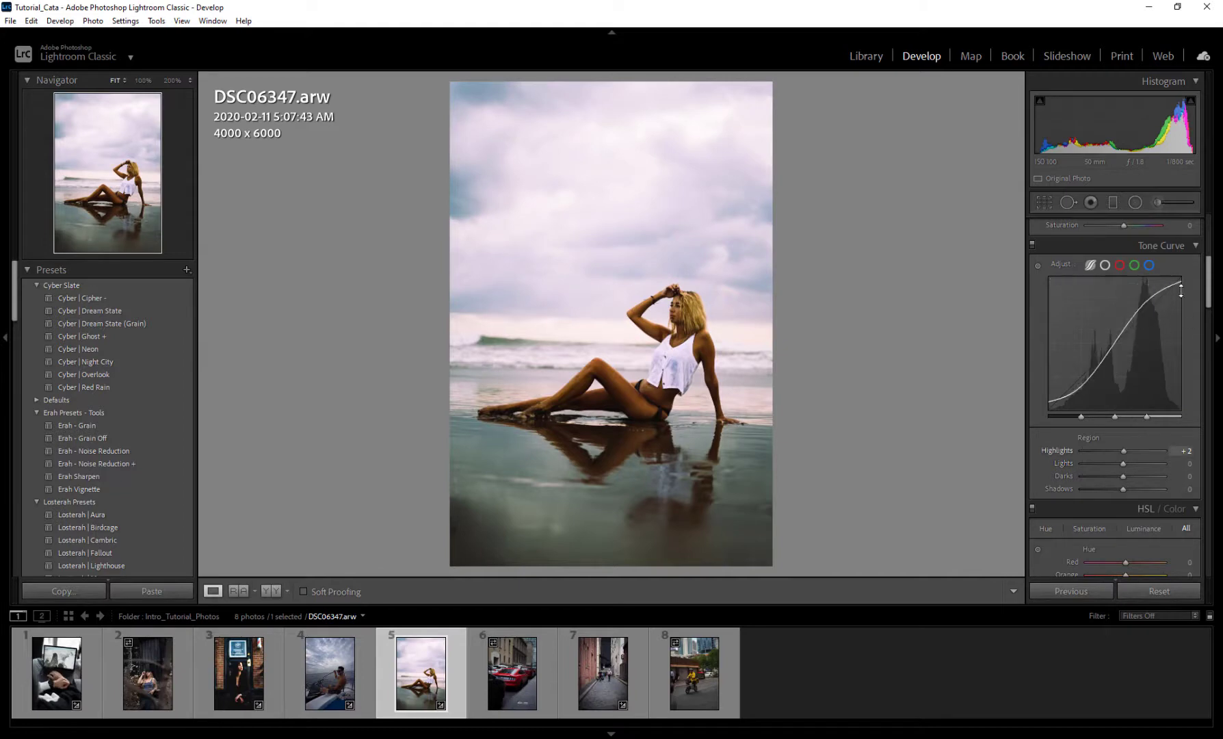
click(1105, 265)
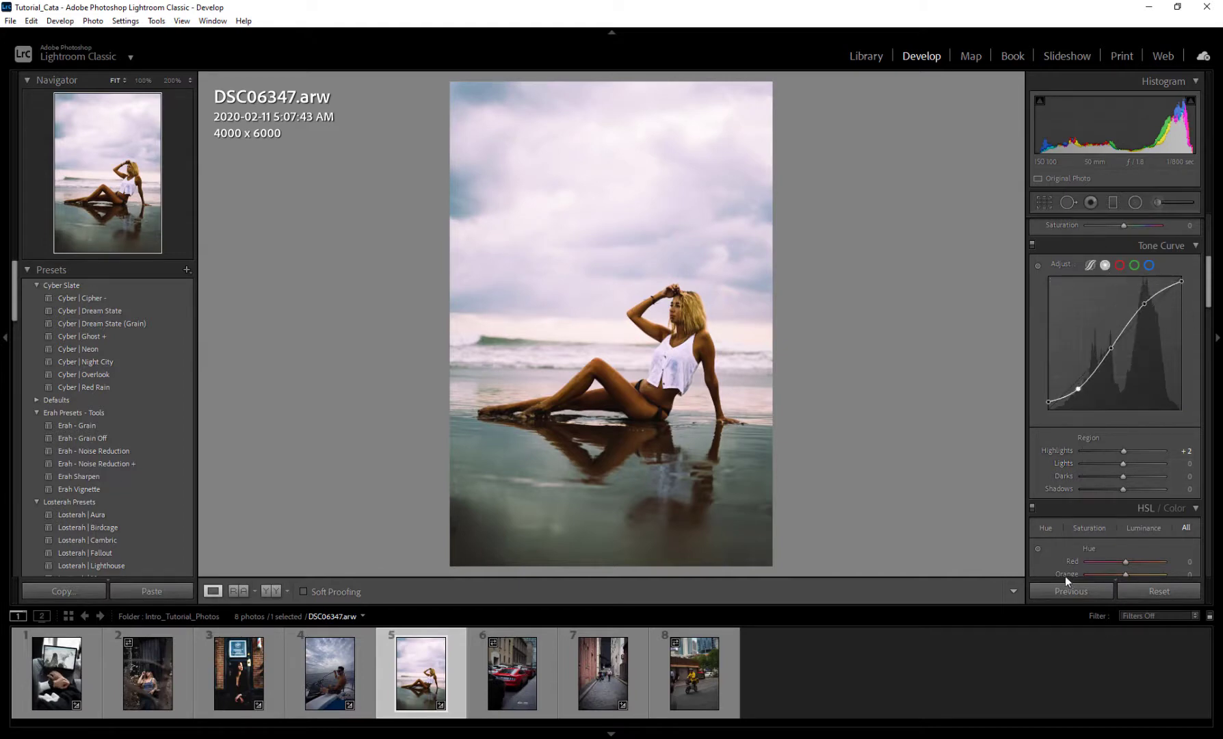
click(1127, 442)
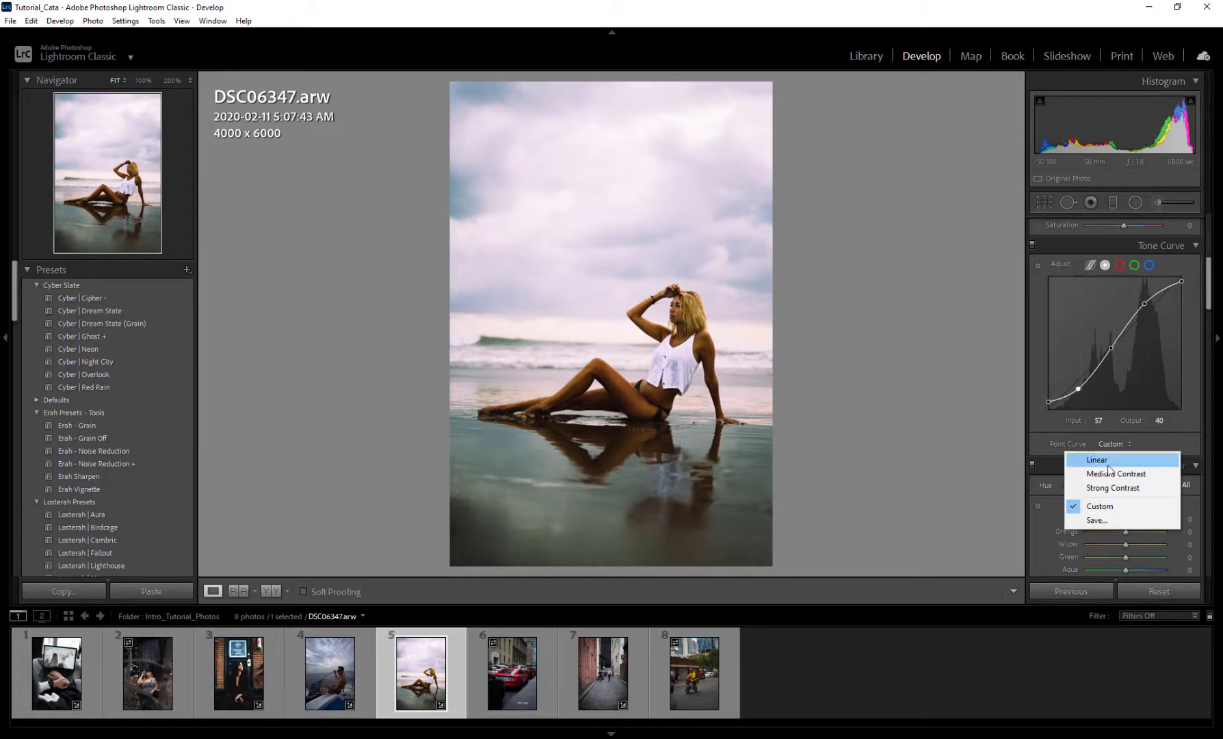
click(1109, 469)
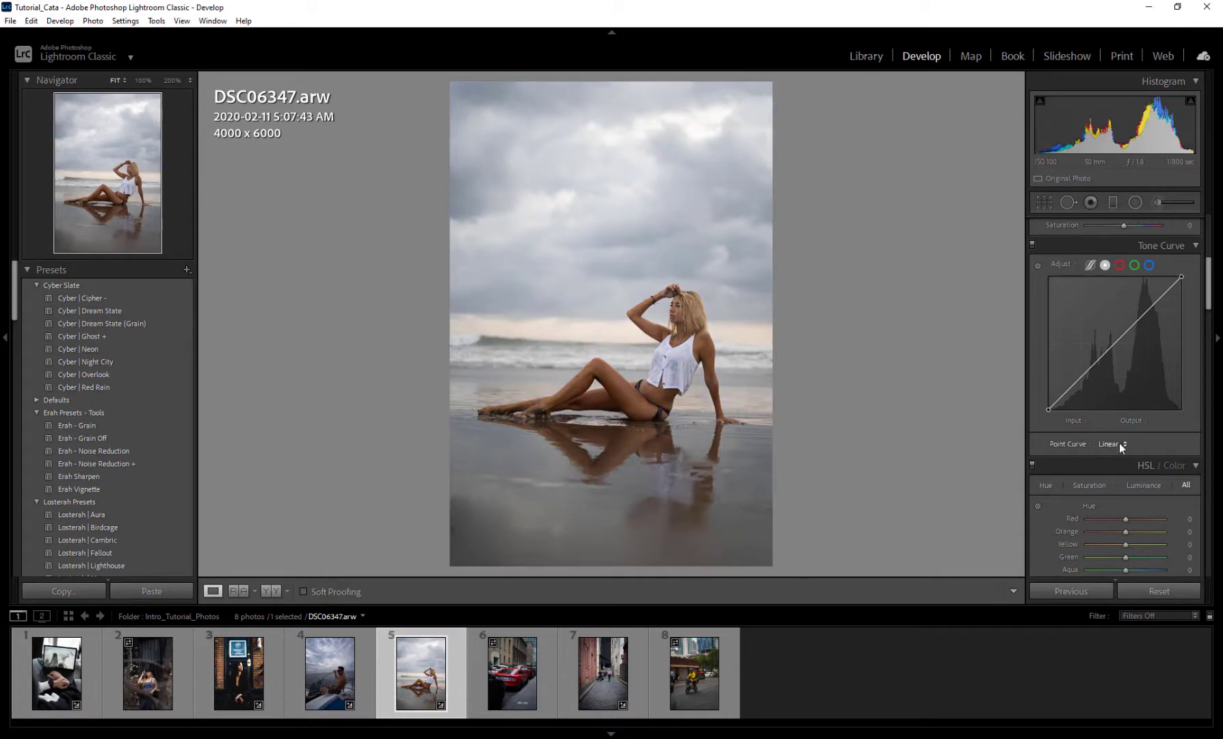
Apply the Medium Contrast point curve preset and check the red and blue channel curves before returning to the RGB curve.
click(1119, 442)
click(1112, 474)
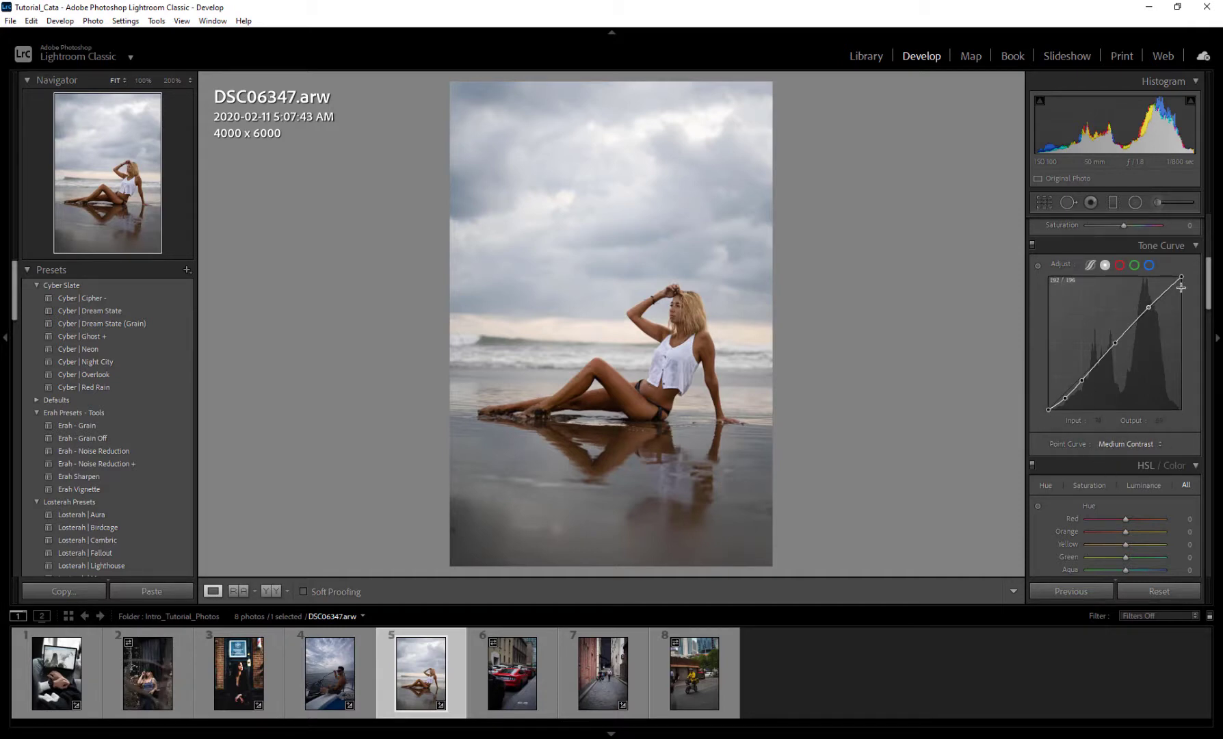
click(1120, 266)
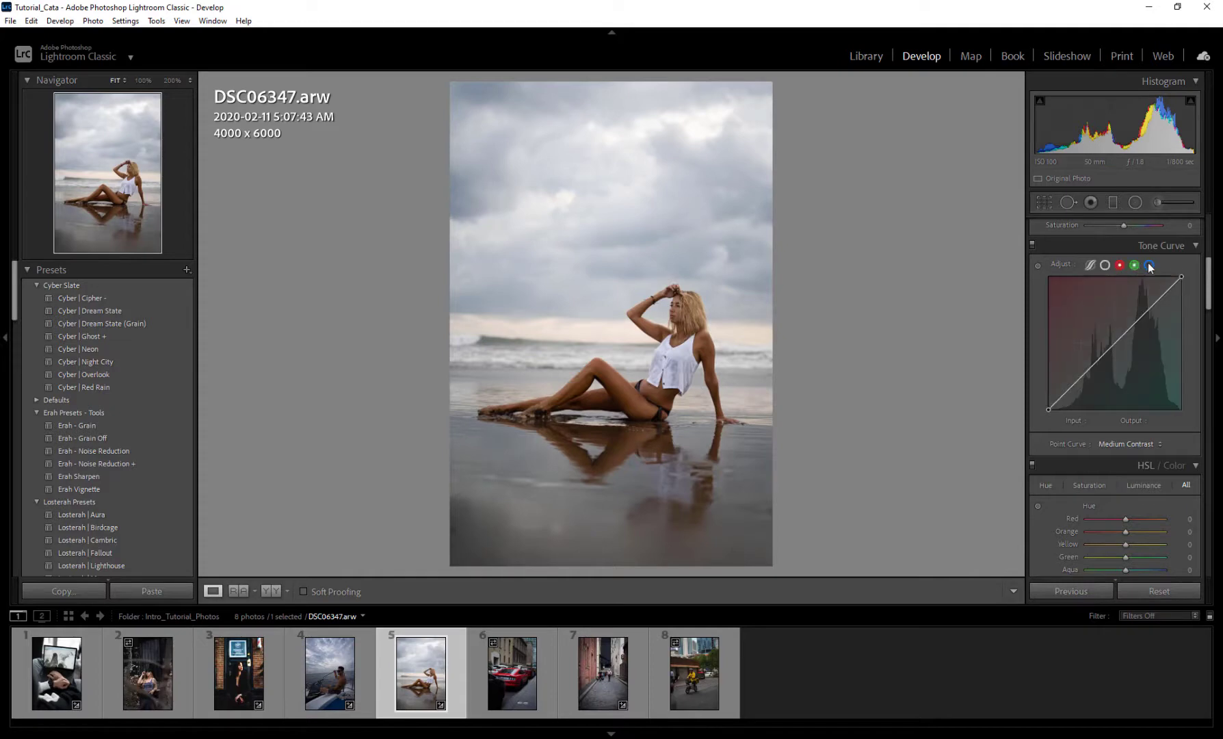
click(1149, 266)
click(1106, 267)
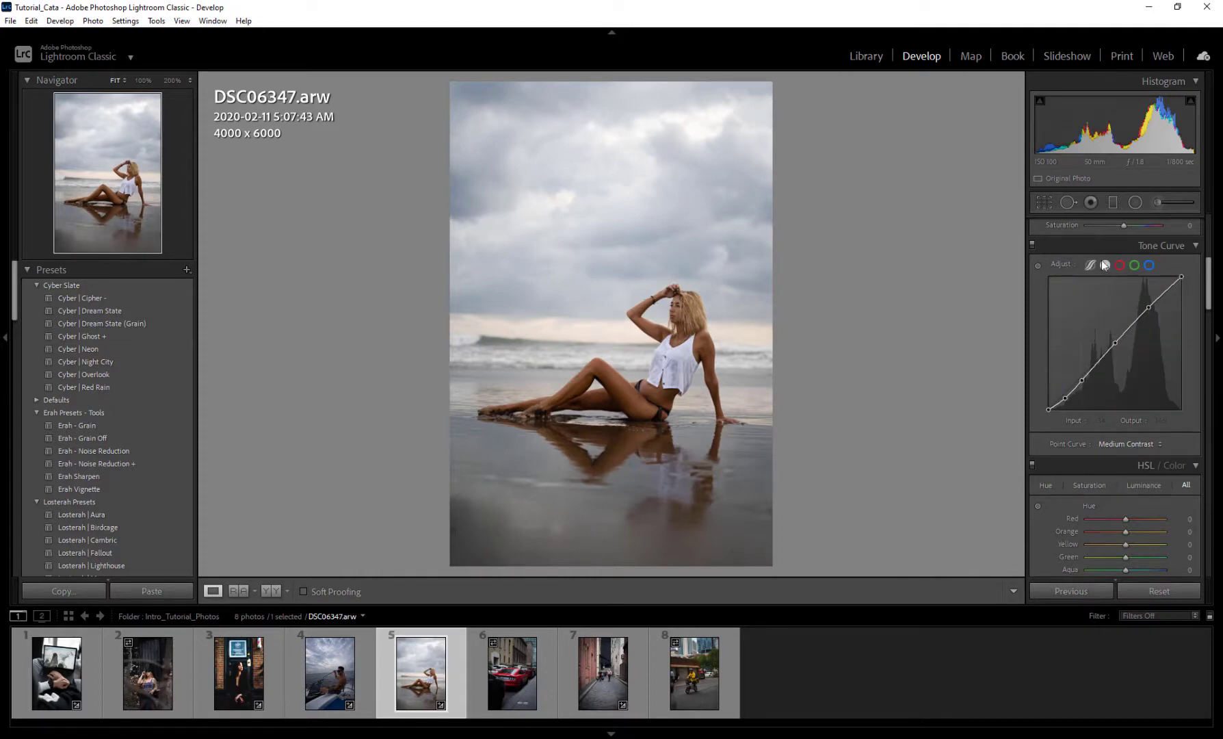
Apply the Strong Contrast point curve preset to the beach photo, then switch the point curve to Linear.
click(1130, 446)
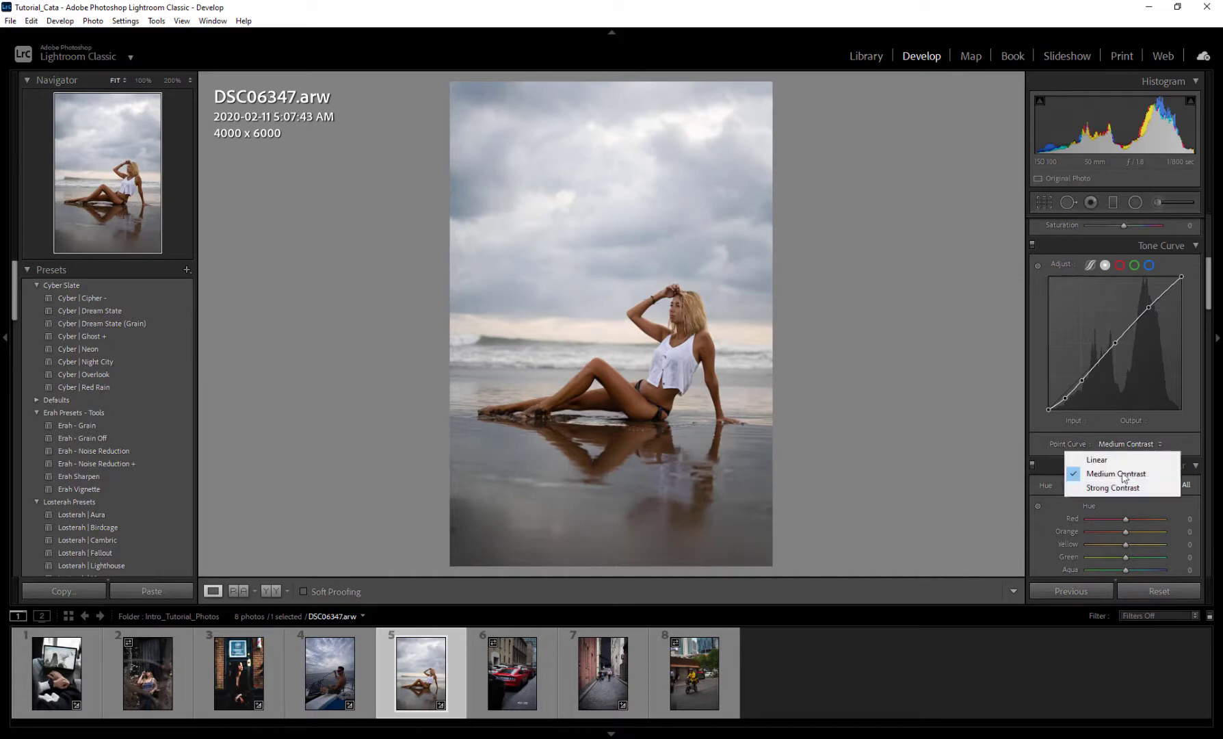
click(1117, 489)
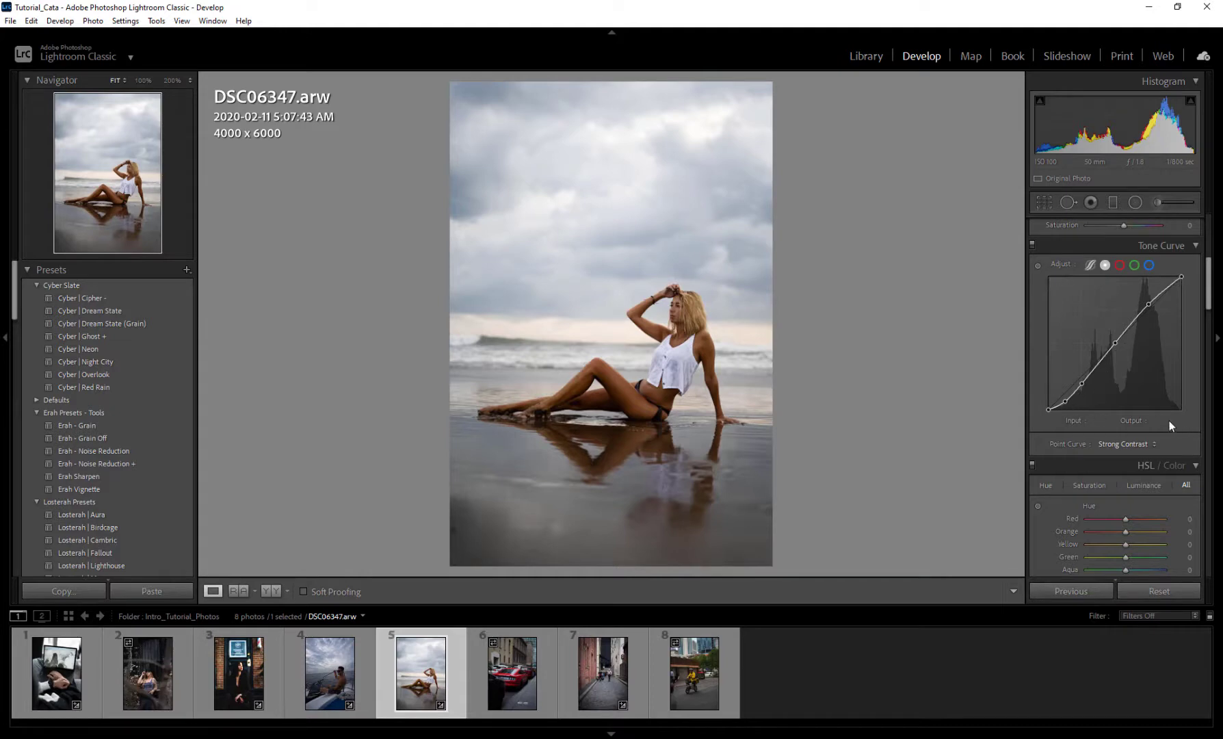
click(1141, 445)
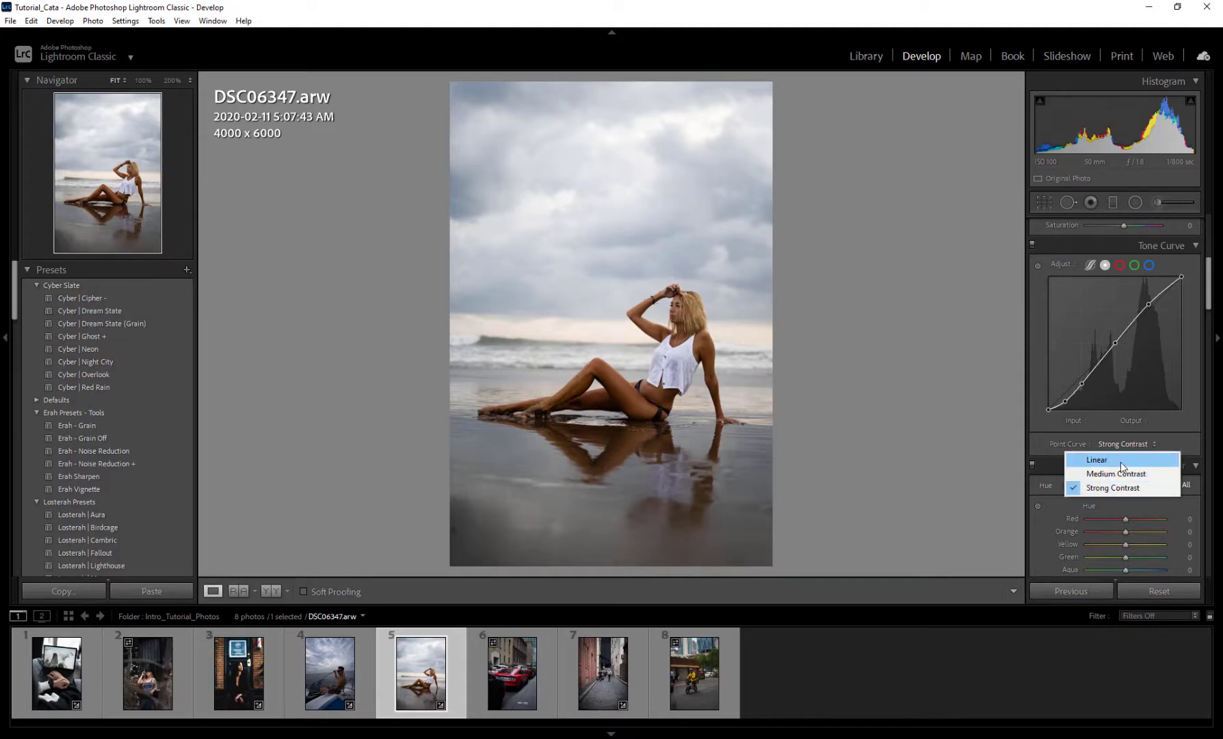
click(1119, 460)
Shape an RGB S-curve with a highlight anchor at about input 194, output 205 and a shadow anchor at input 81, output 65.
click(1087, 371)
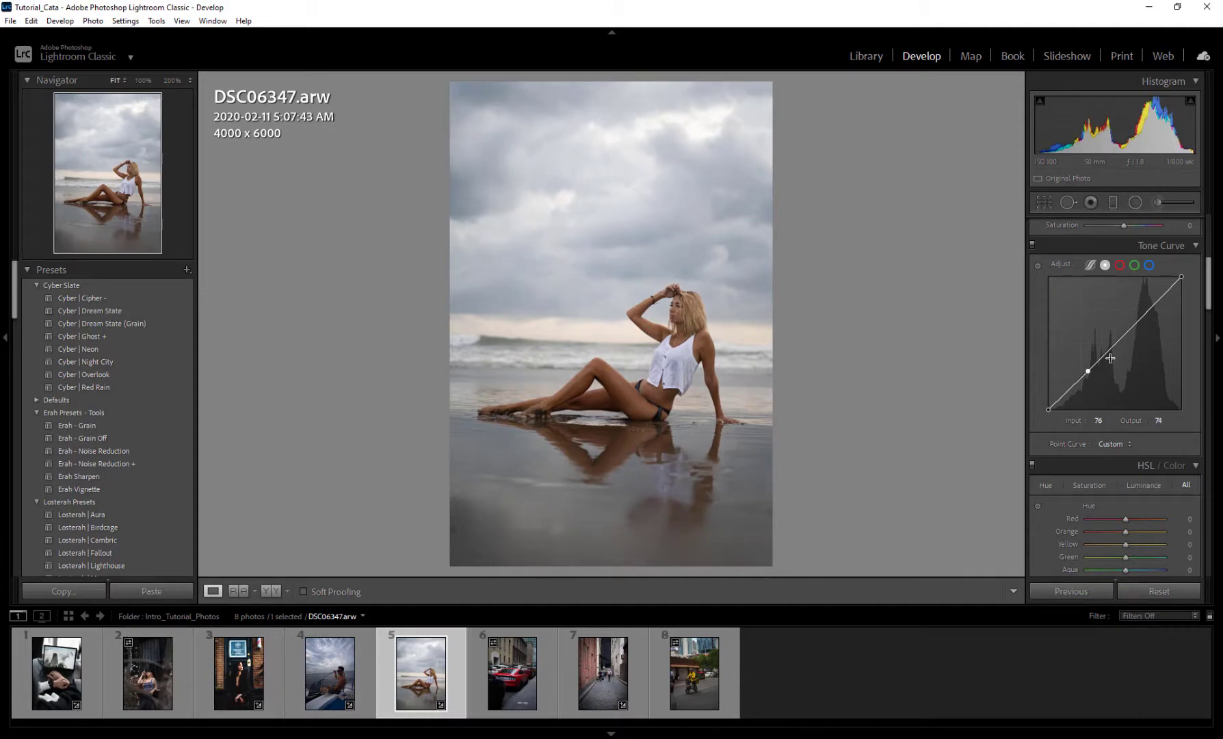
drag(1149, 308, 1149, 301)
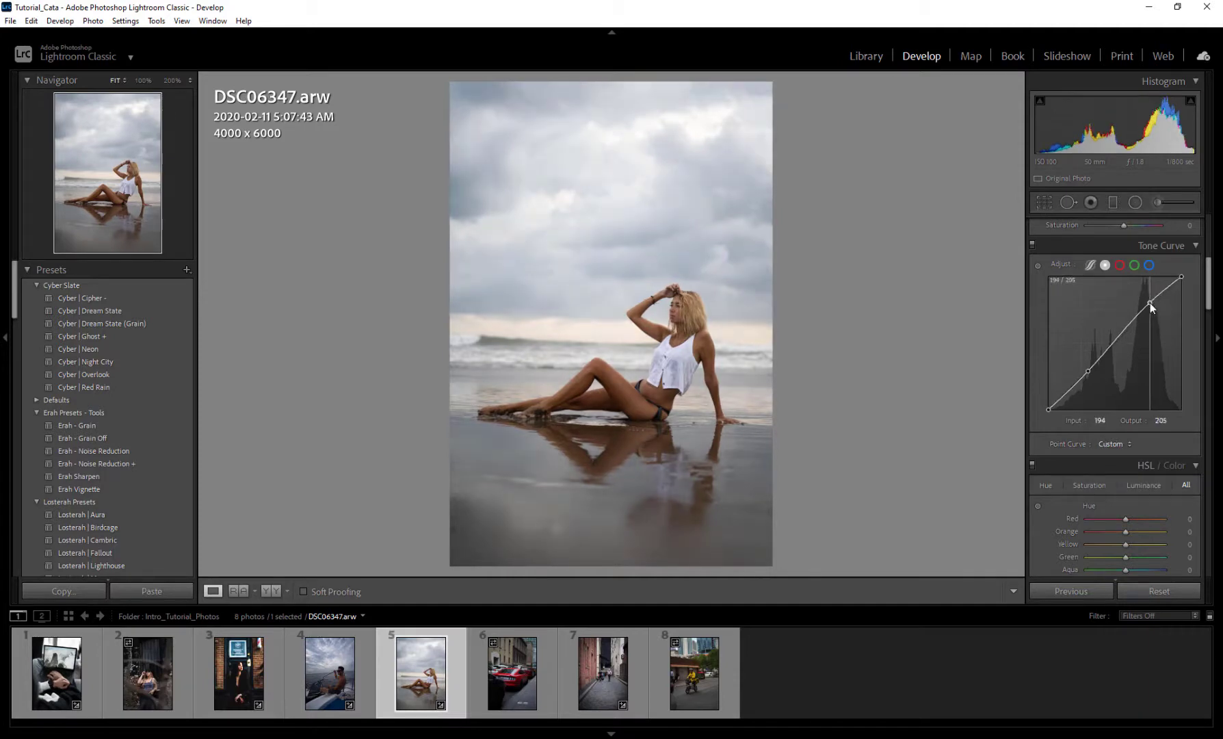
drag(1089, 372, 1090, 375)
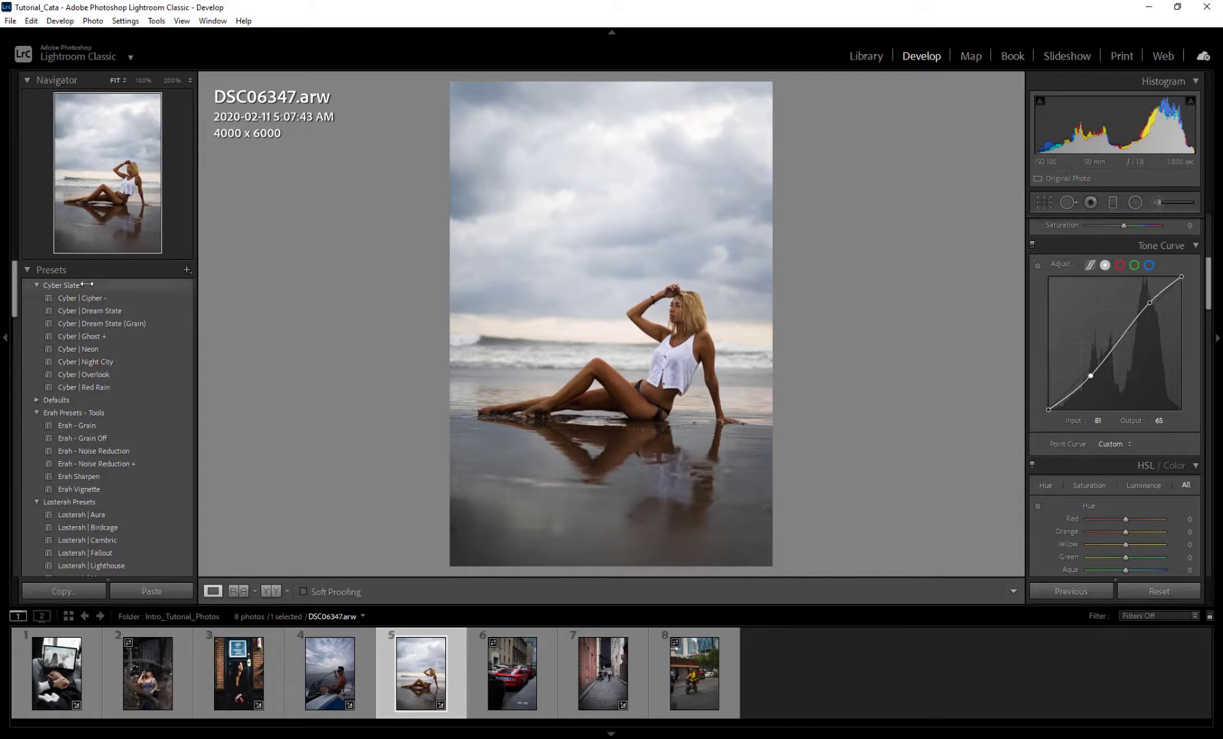
Collapse the Cyber Slate, Erah Presets - Tools, Losterah Presets and Retro Spec - Losterah Presets groups.
click(28, 285)
click(37, 309)
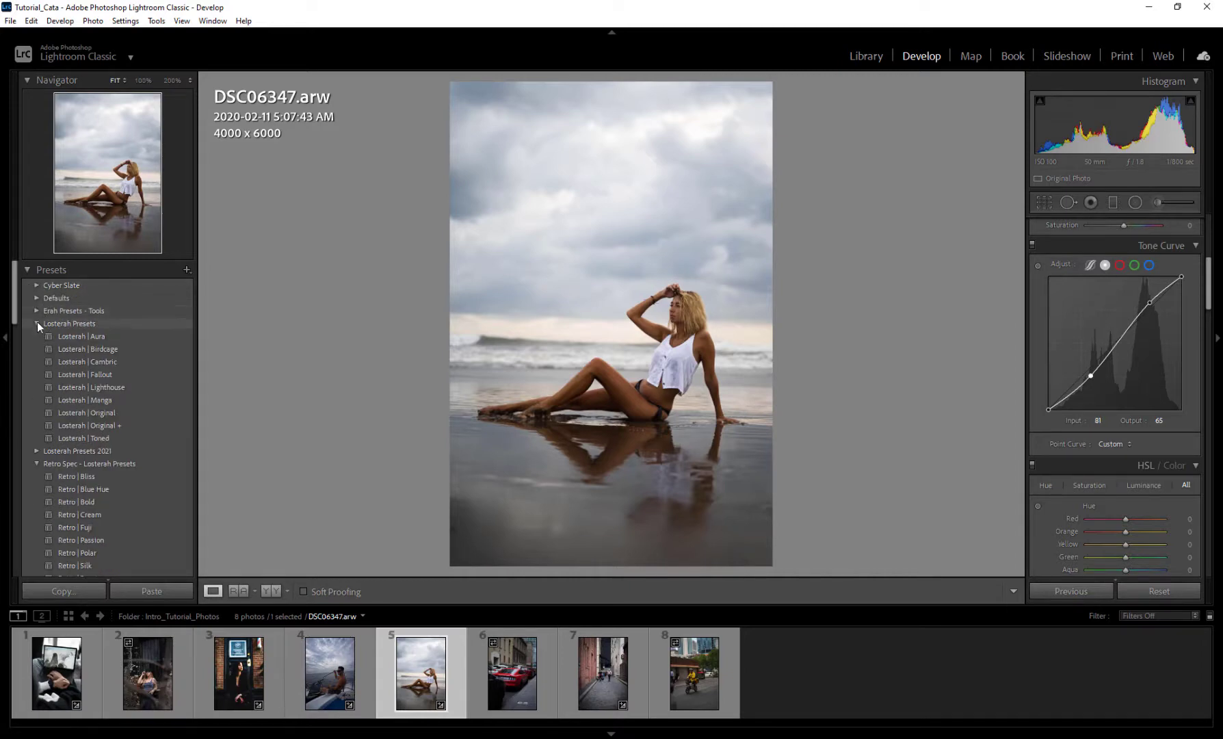
click(37, 322)
click(37, 349)
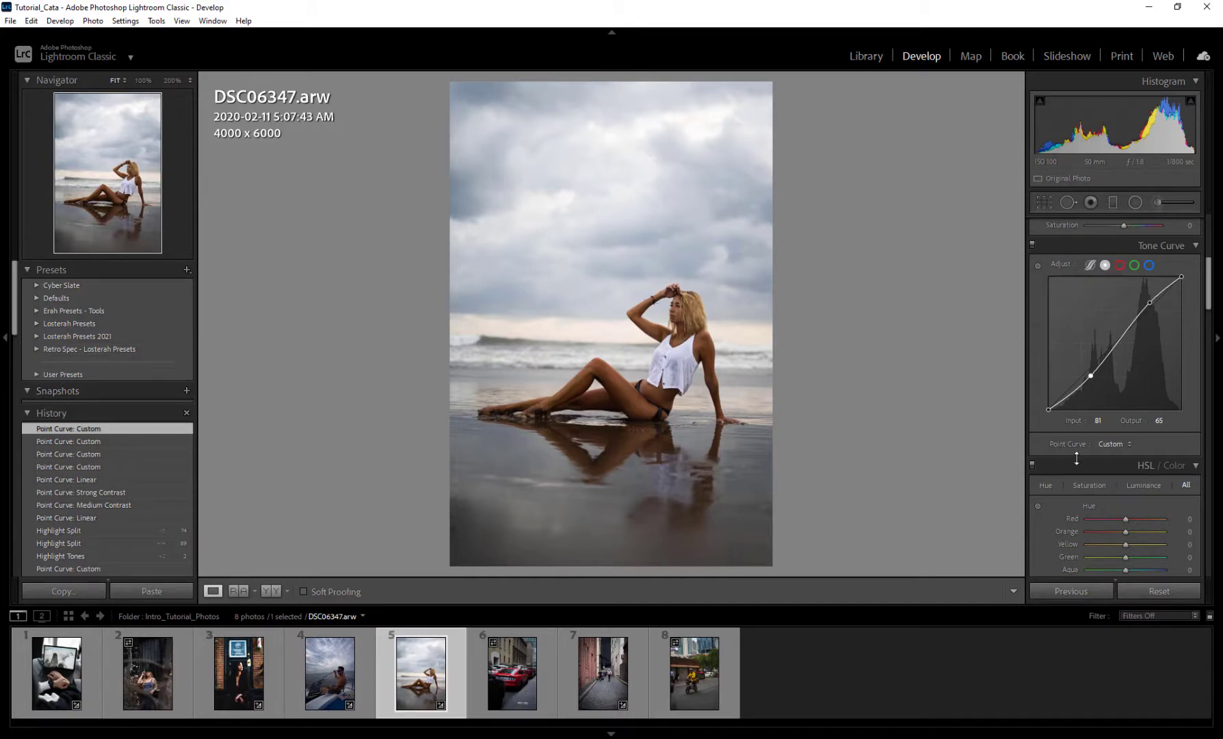
Lift the red channel's midtones, set its shadow anchor to input 52, output 49, and save the look as a snapshot.
click(1120, 265)
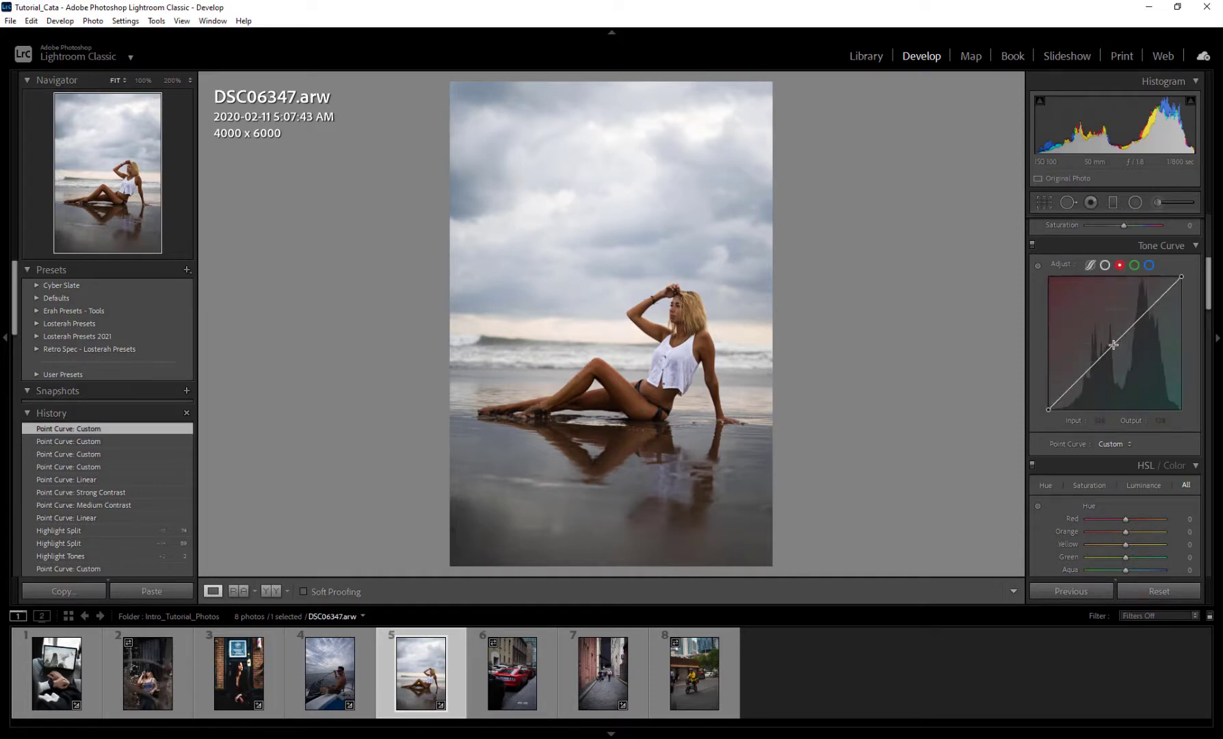
drag(1114, 345, 1113, 341)
drag(1078, 380, 1074, 383)
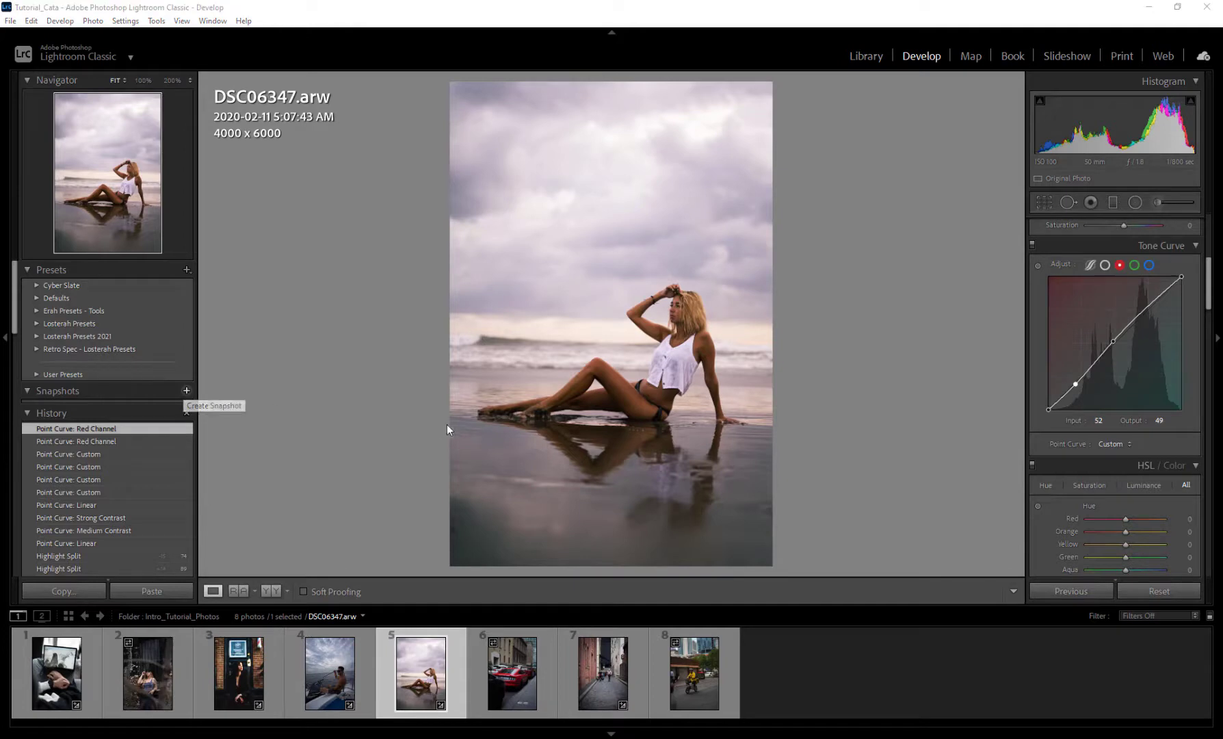
click(187, 392)
click(654, 388)
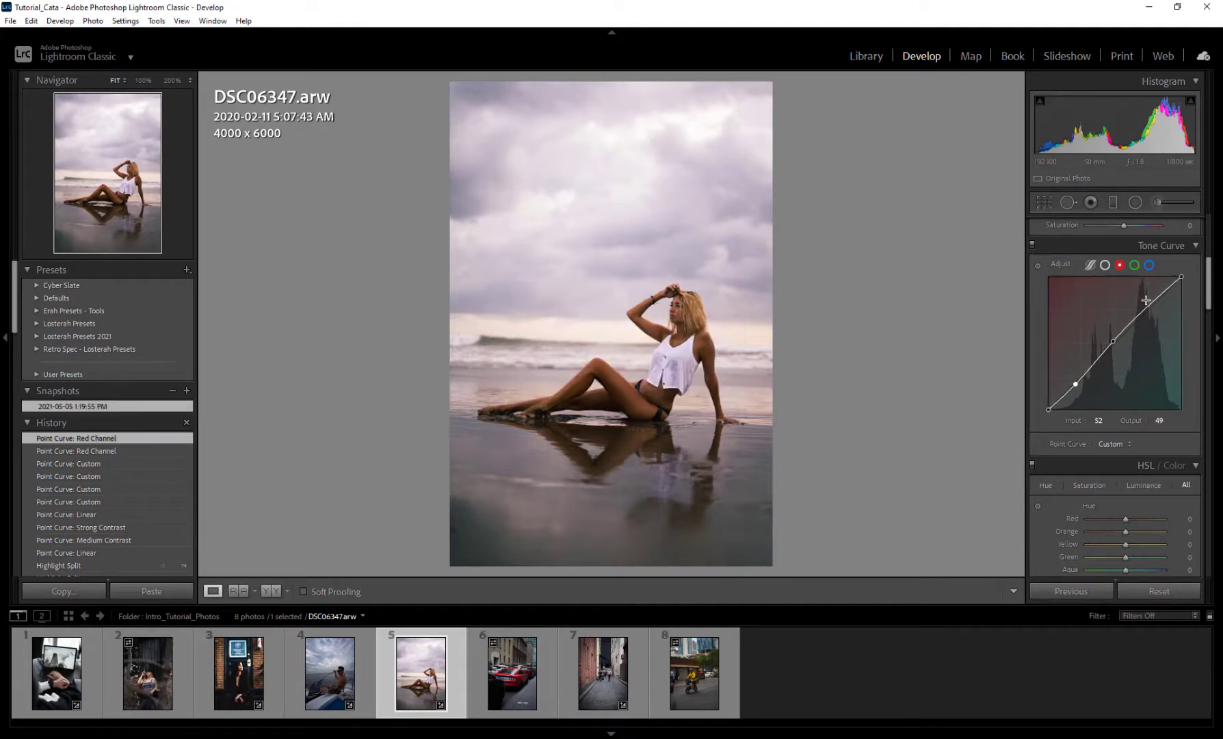
Lower the green channel's midtones to about input 139, output 129 and raise its shadows to about input 48, output 57.
click(1134, 265)
drag(1121, 337, 1121, 342)
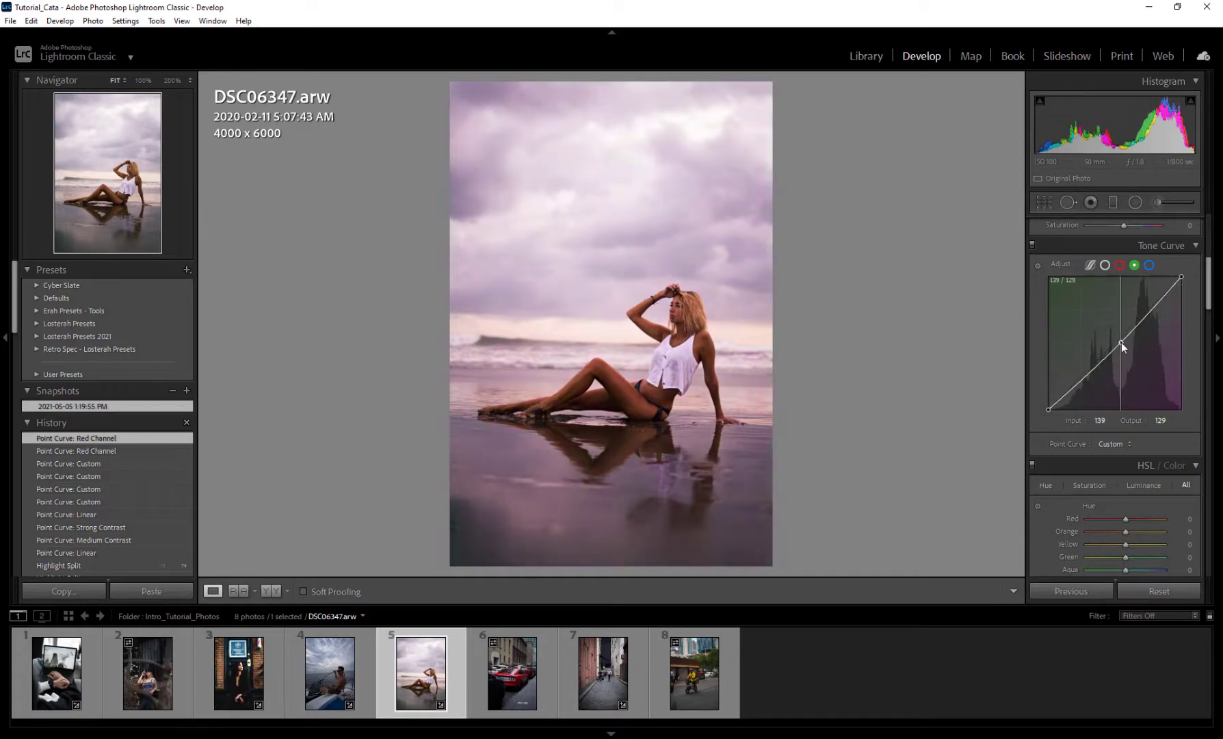
drag(1073, 387, 1073, 381)
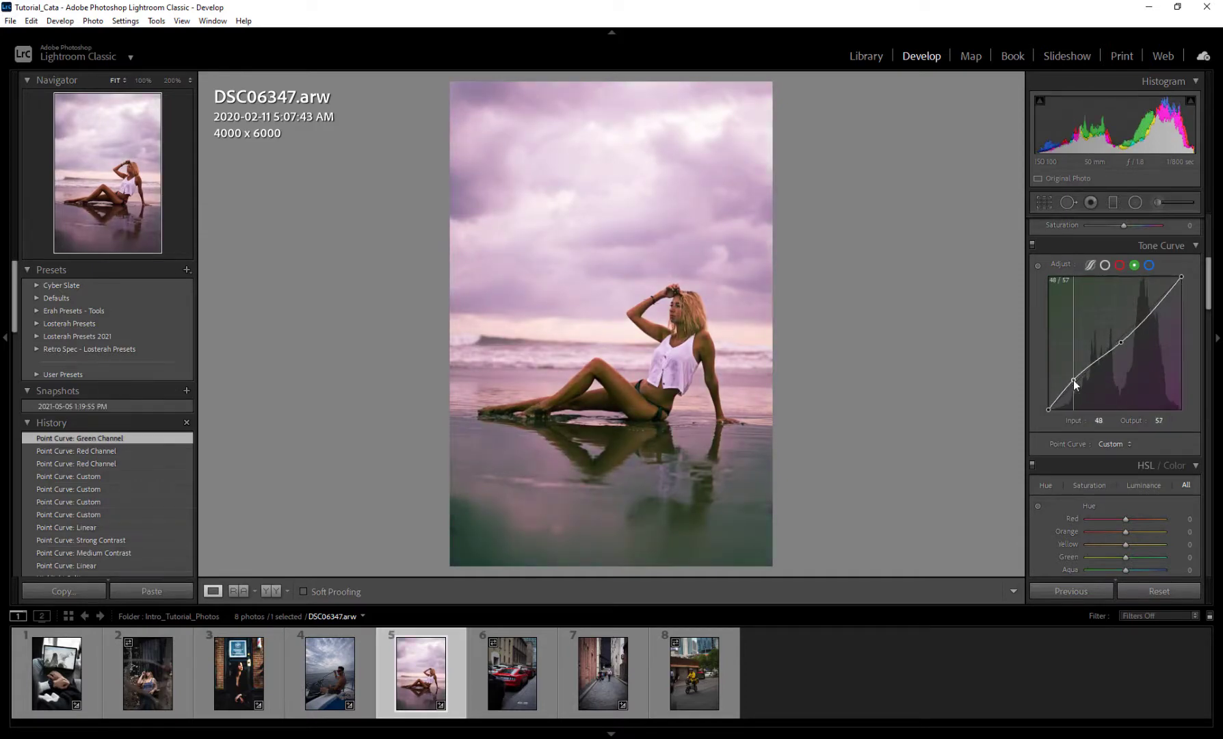
Set blue channel anchors at input 203, output 212 and input 116, output 113, and save the look as a second snapshot.
click(1149, 264)
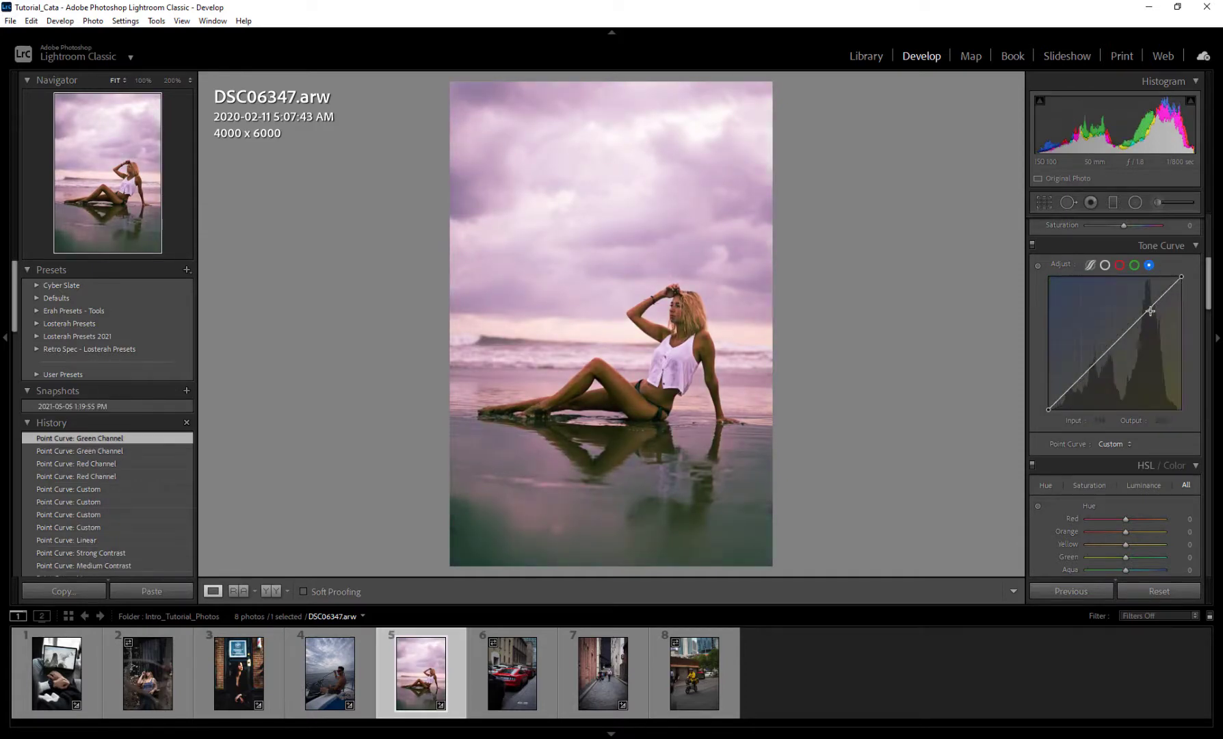
drag(1151, 311, 1154, 298)
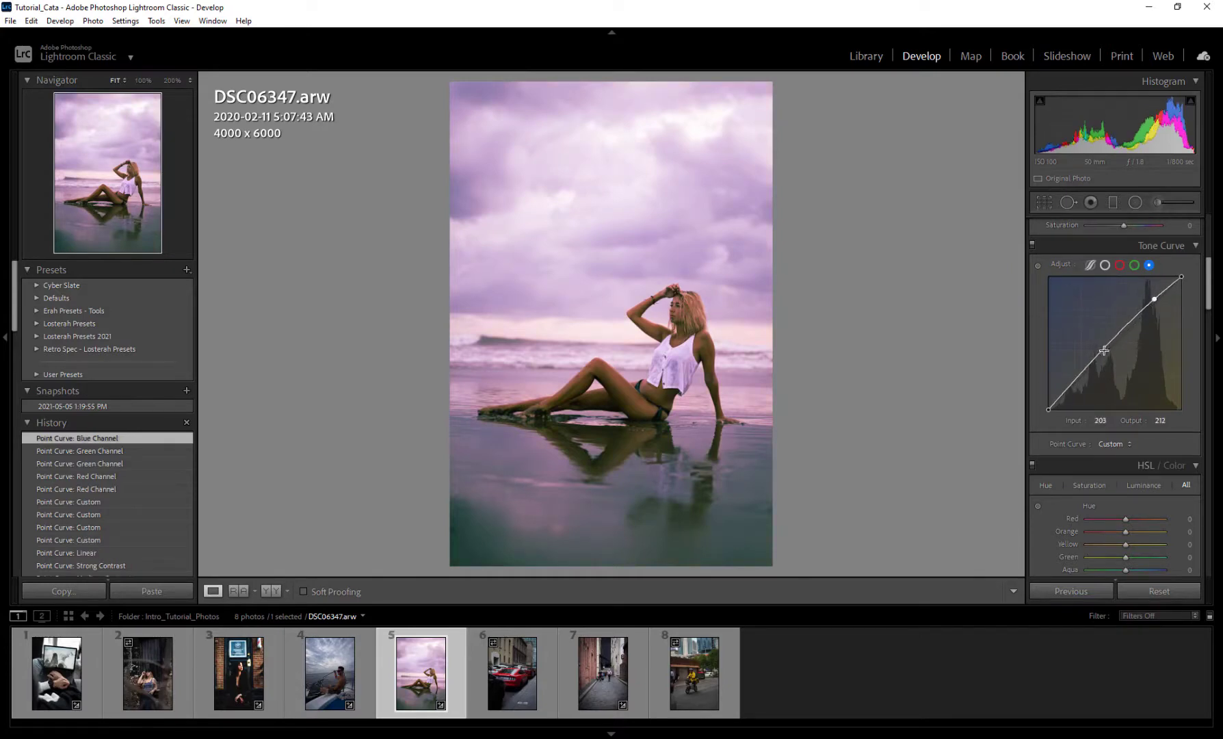
drag(1104, 350, 1109, 350)
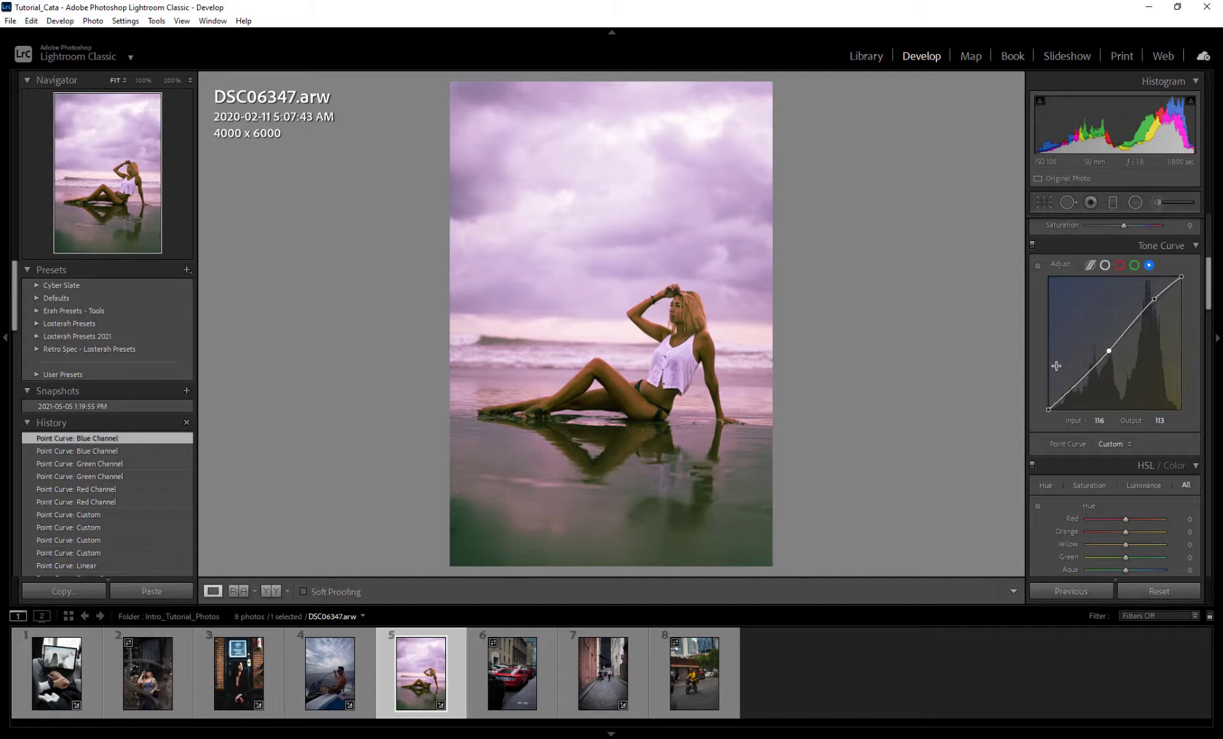
click(187, 391)
click(629, 385)
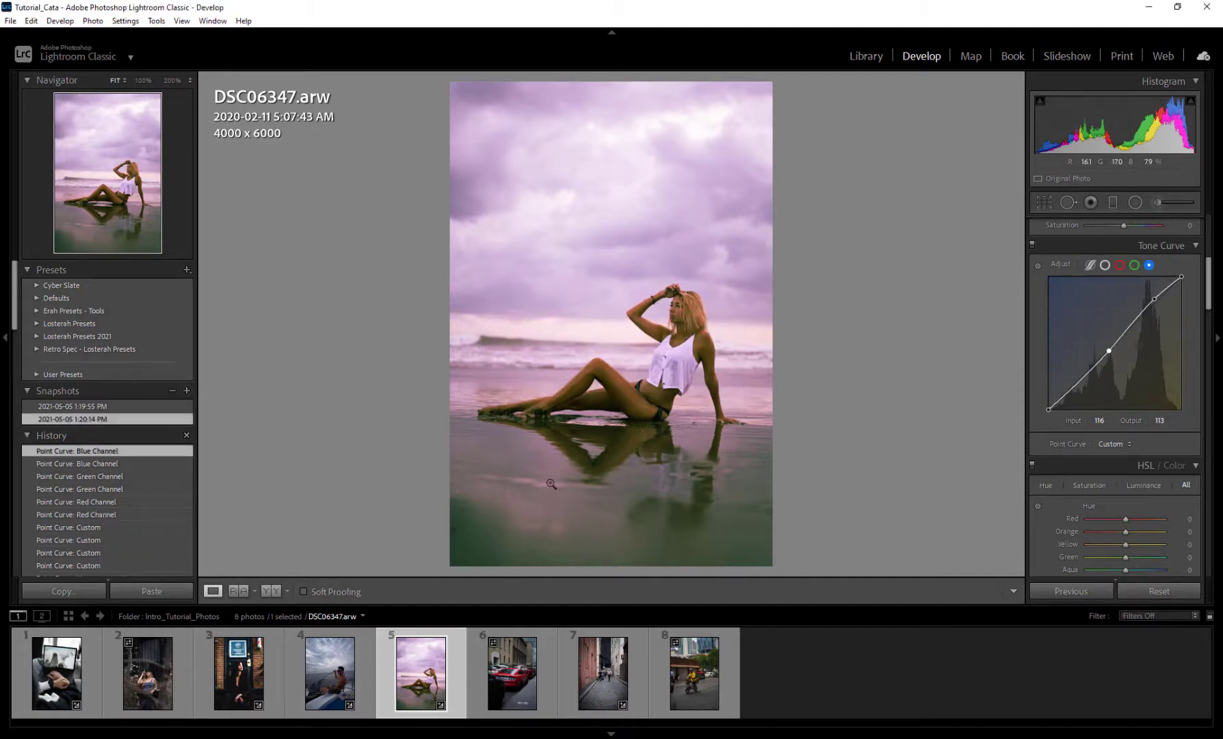
Compare the two saved snapshots by switching between them, finishing on the second one with the RGB curve displayed.
click(156, 404)
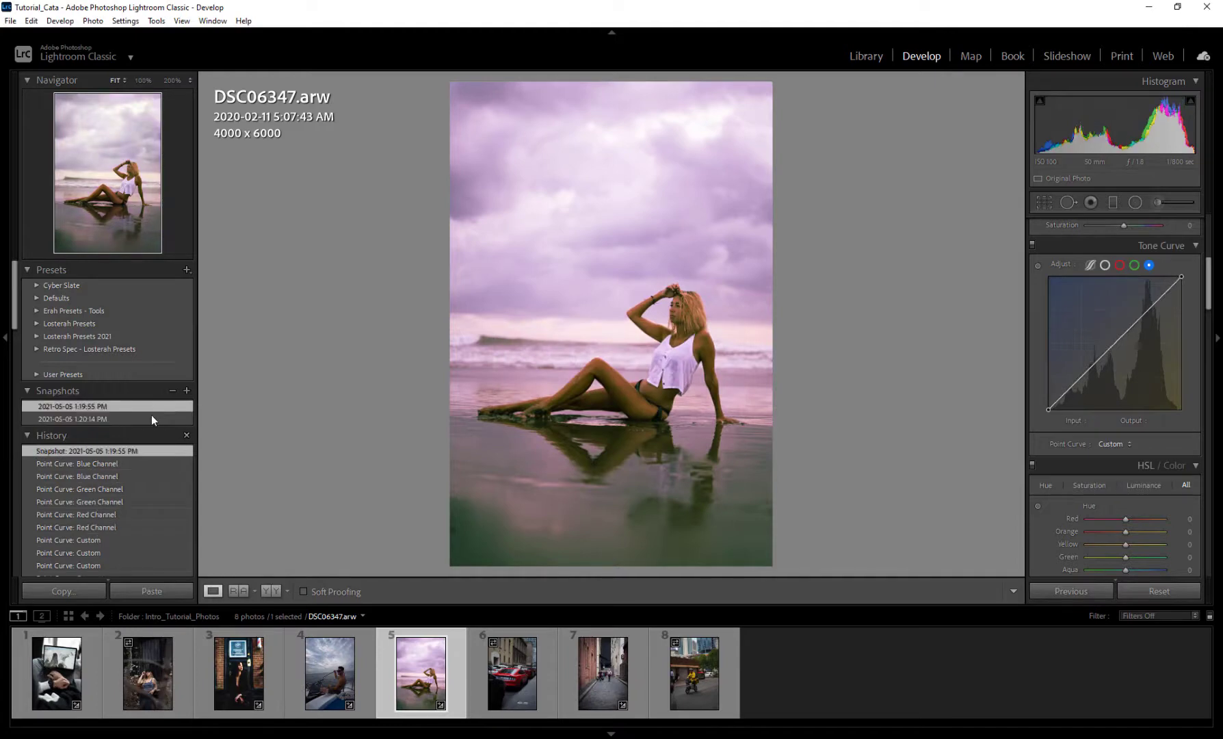
click(150, 417)
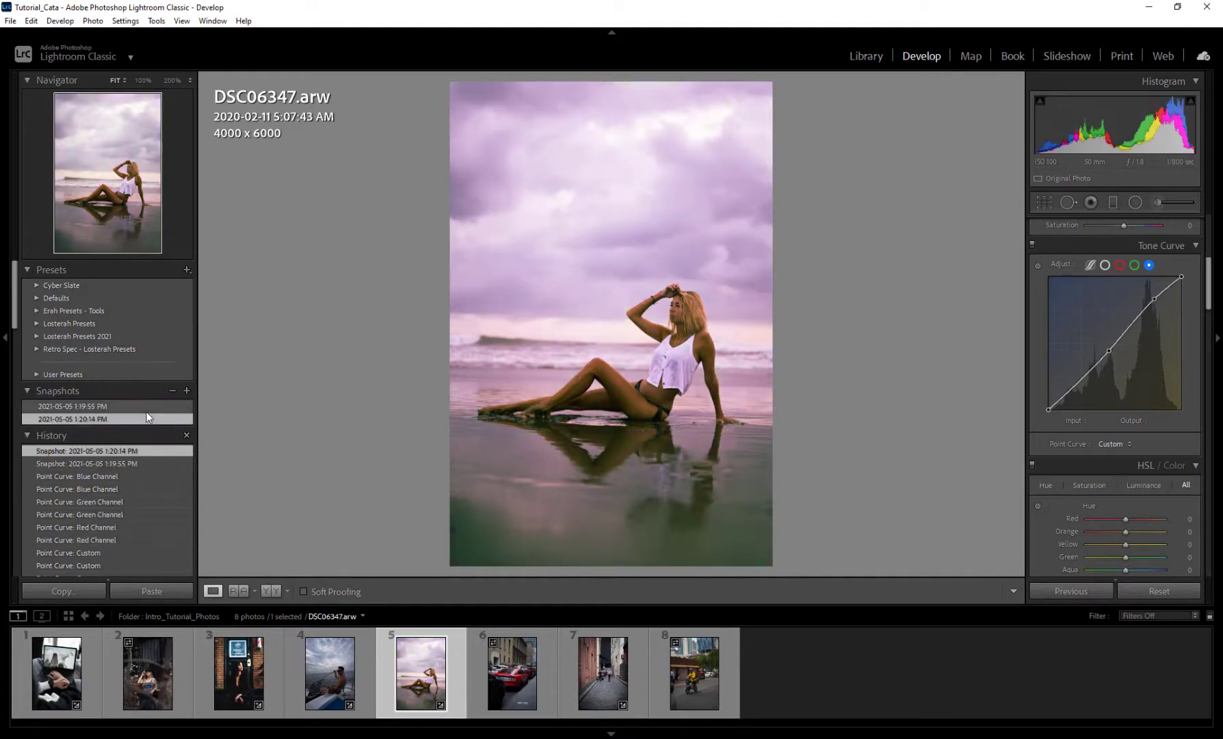
click(97, 405)
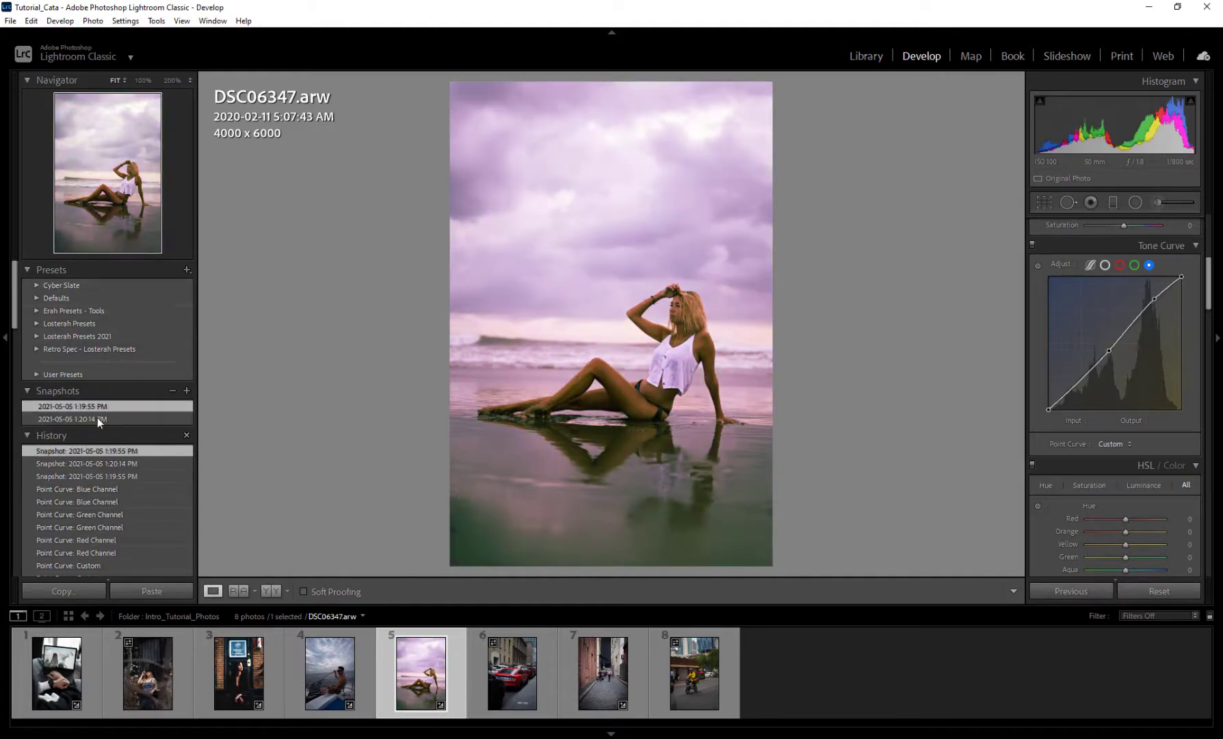
click(1106, 266)
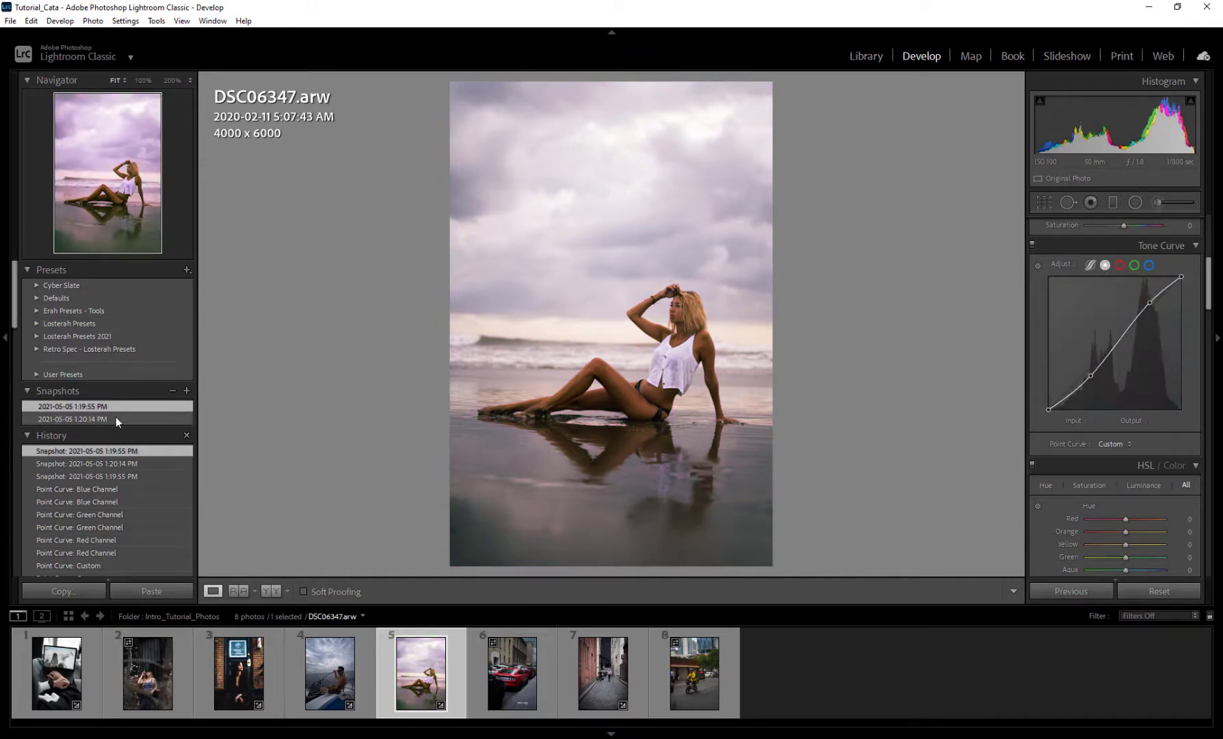
click(147, 418)
Review the red channel, RGB and parametric curves, and compare the photo with the tone curve adjustments off and on.
click(1120, 265)
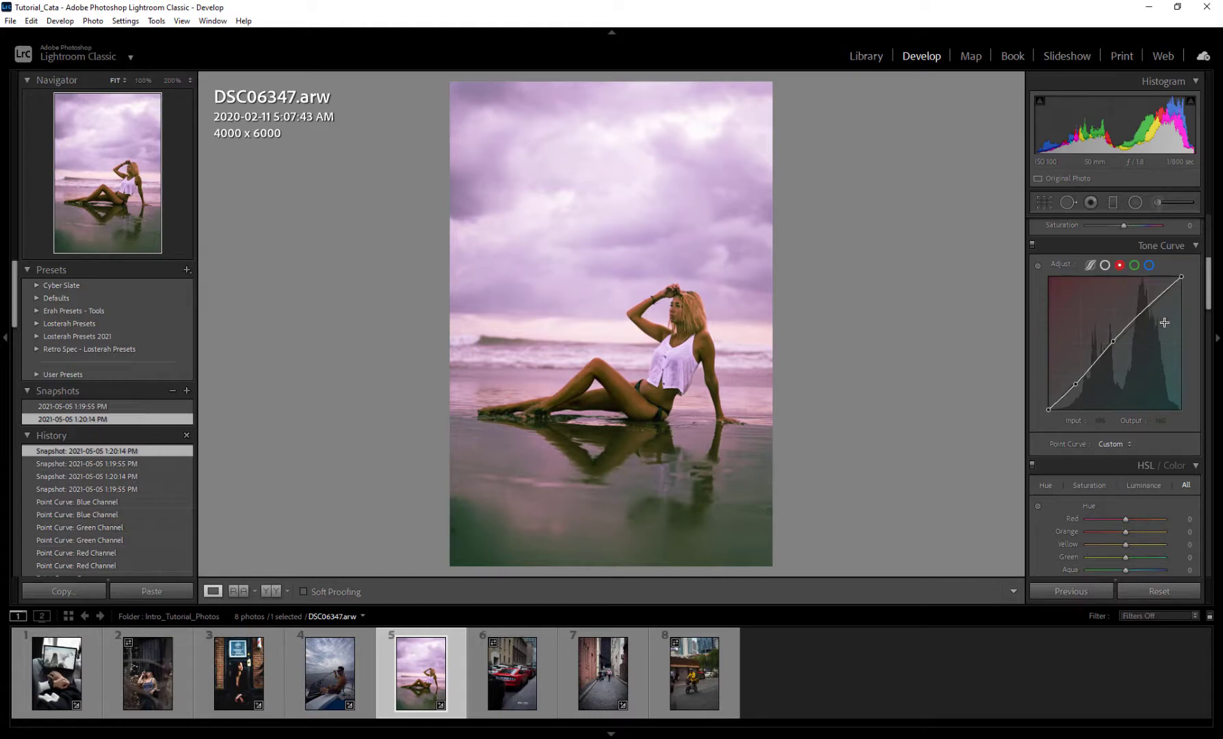
click(1107, 265)
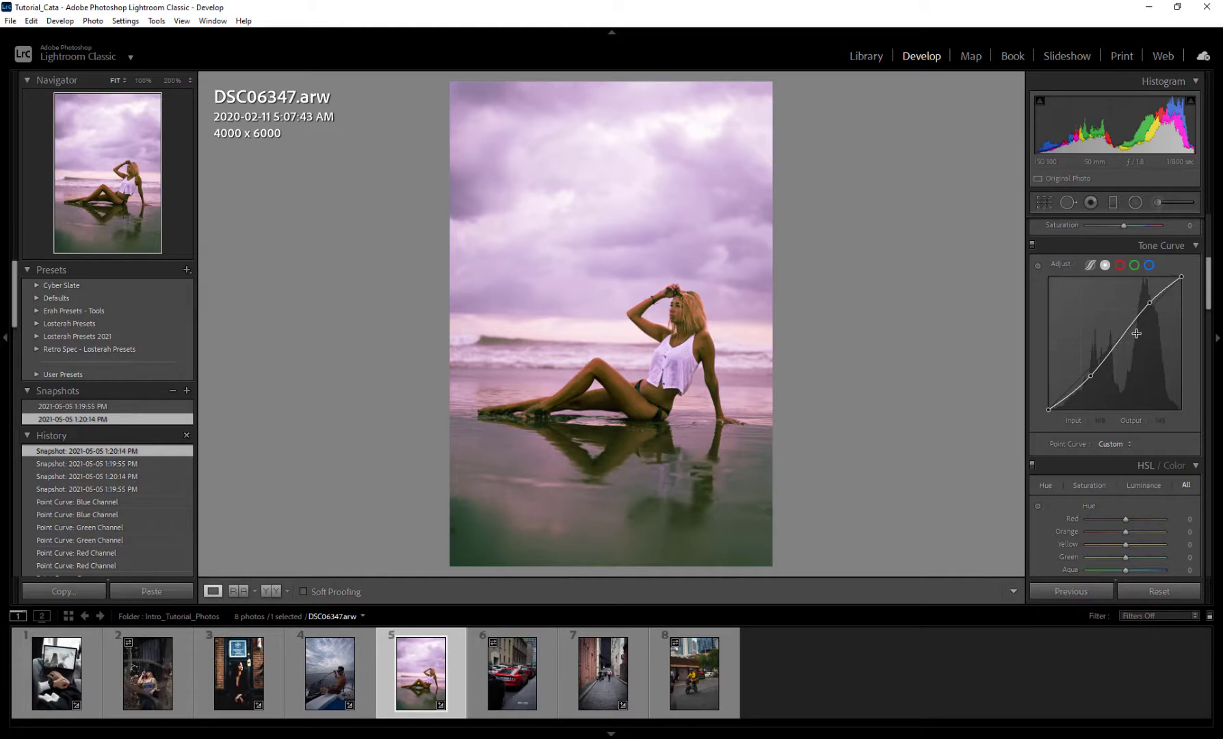
click(1090, 266)
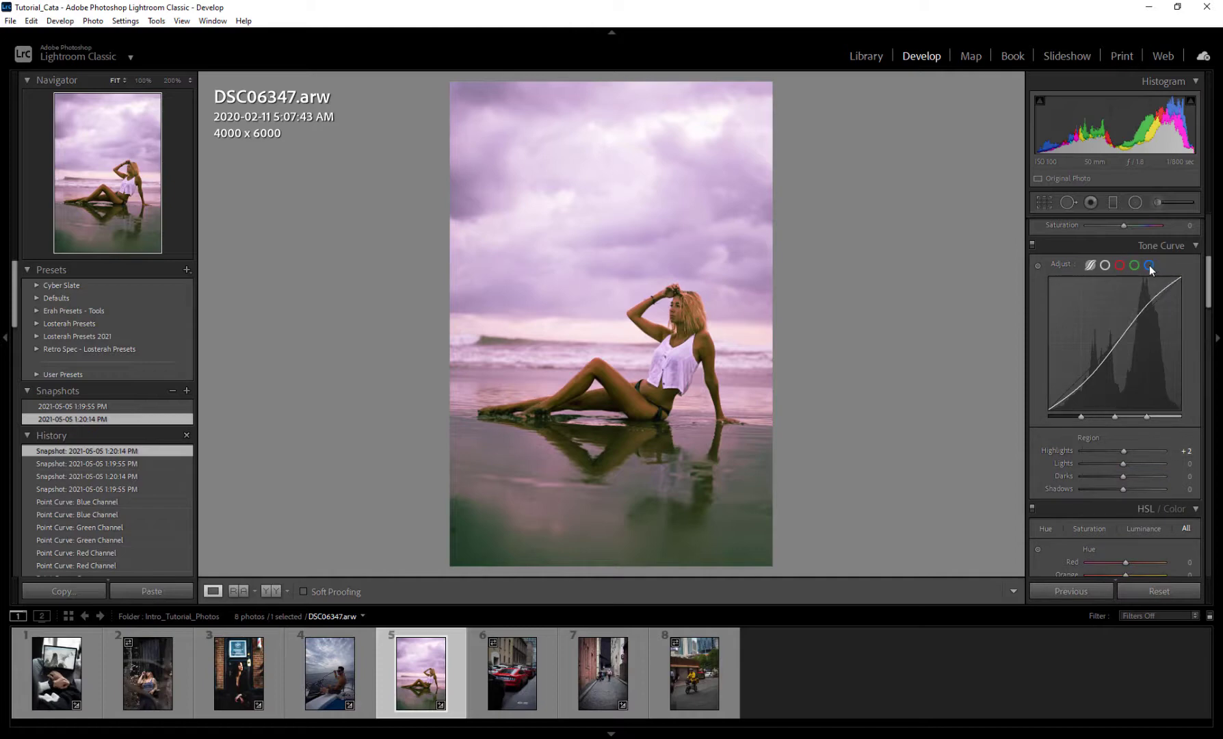
click(1032, 245)
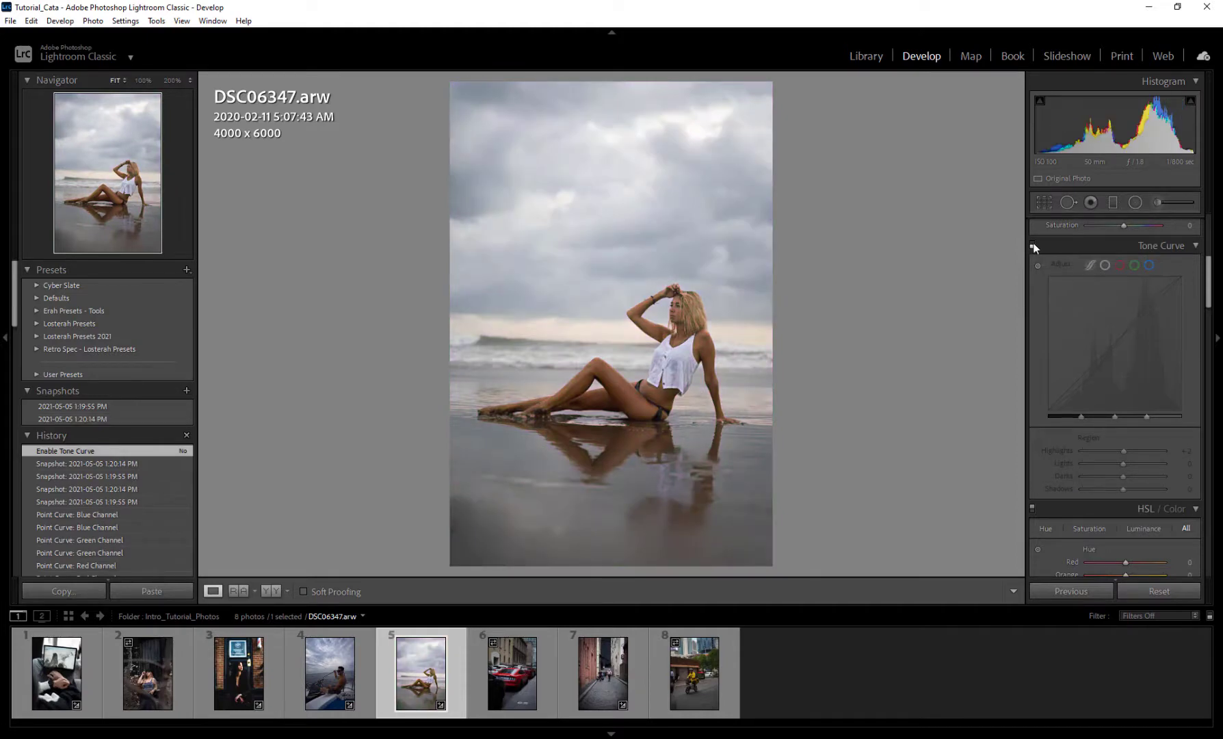
click(1033, 244)
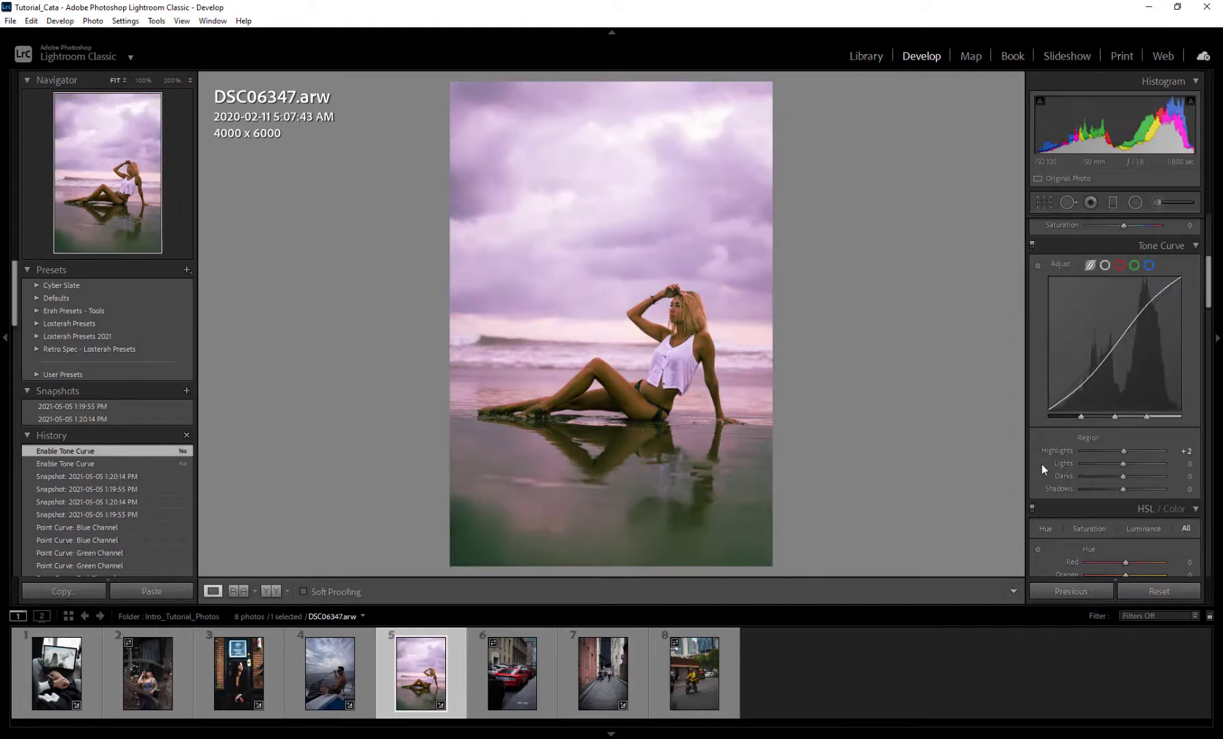
scroll(1038, 438, down, 3)
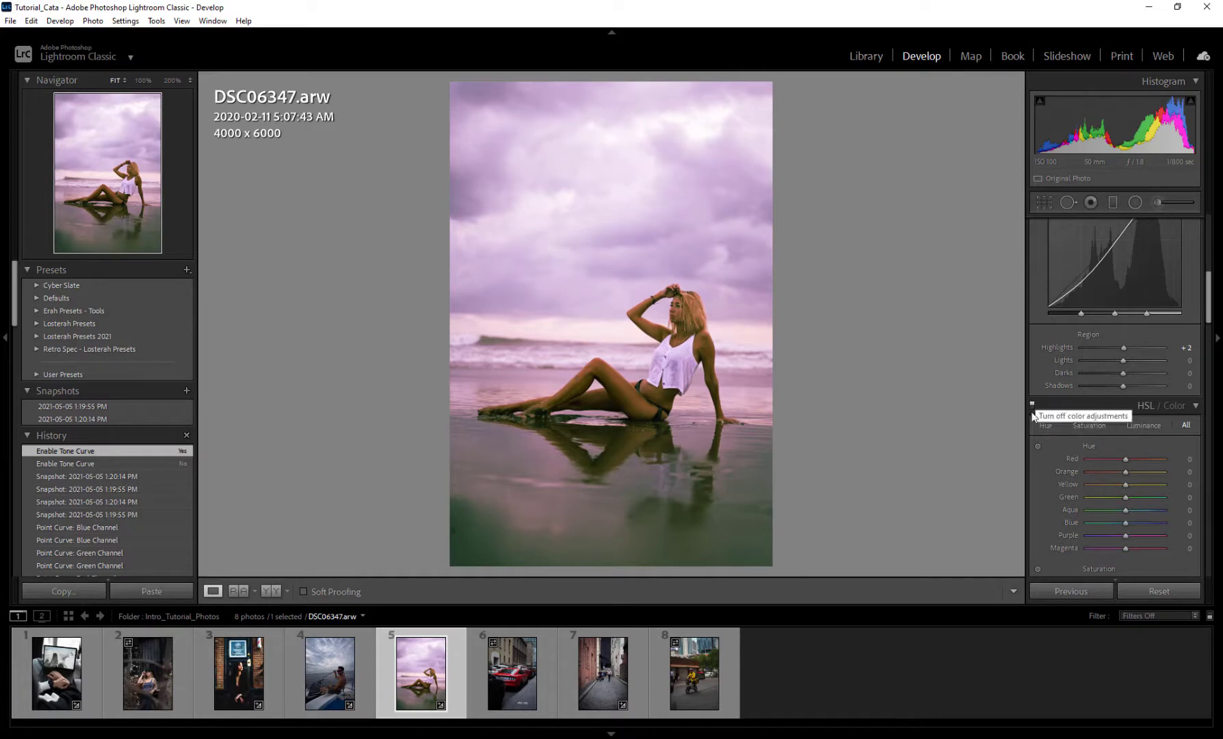
scroll(1042, 425, up, 3)
scroll(1037, 431, up, 3)
scroll(1037, 440, down, 3)
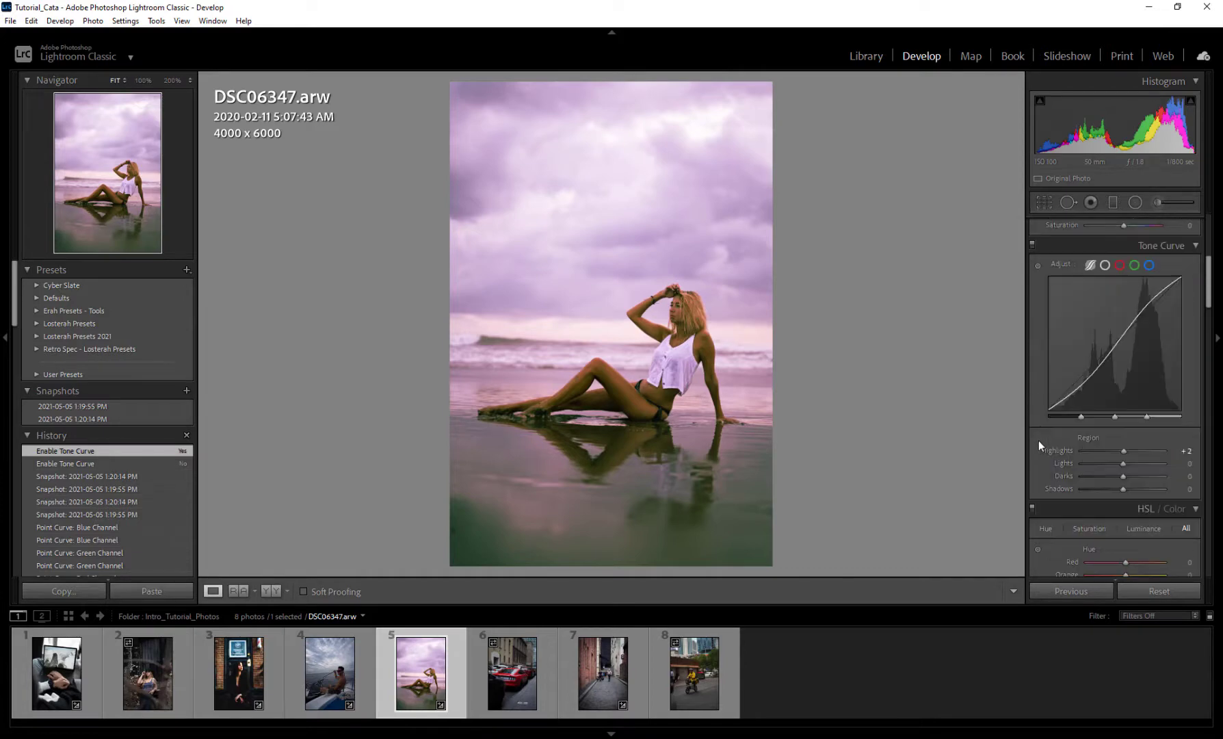